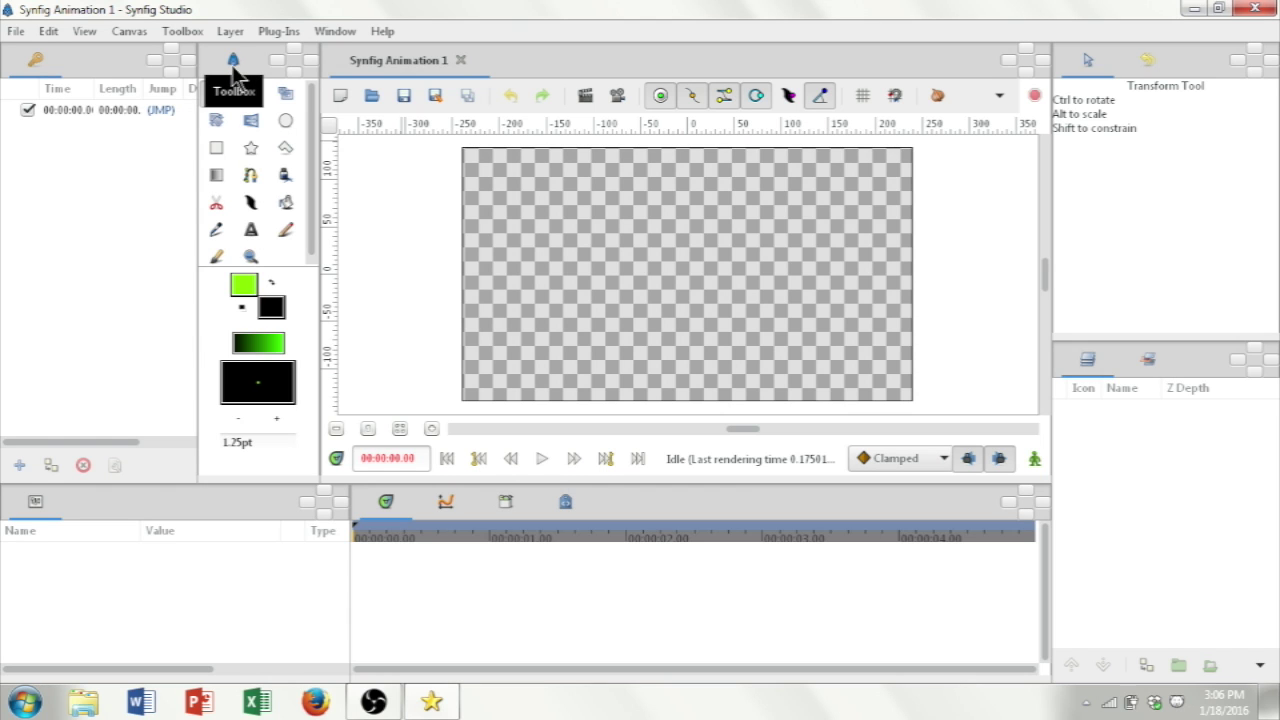
Add a keyframe at 00:00:00.00 in the Keyframes panel.
{"action": "mouse_move", "coordinate": [234, 74]}
{"action": "left_mouse_down"}
{"action": "mouse_move", "coordinate": [252, 78]}
{"action": "mouse_move", "coordinate": [206, 68]}
{"action": "mouse_move", "coordinate": [180, 86]}
{"action": "mouse_move", "coordinate": [163, 70]}
{"action": "mouse_move", "coordinate": [180, 52]}
{"action": "mouse_move", "coordinate": [201, 76]}
{"action": "mouse_move", "coordinate": [243, 57]}
{"action": "mouse_move", "coordinate": [240, 70]}
{"action": "mouse_move", "coordinate": [287, 70]}
{"action": "mouse_move", "coordinate": [243, 74]}
{"action": "mouse_move", "coordinate": [246, 63]}
{"action": "mouse_move", "coordinate": [266, 86]}
{"action": "mouse_move", "coordinate": [334, 261]}
{"action": "mouse_move", "coordinate": [270, 512]}
{"action": "mouse_move", "coordinate": [265, 352]}
{"action": "mouse_move", "coordinate": [345, 70]}
{"action": "mouse_move", "coordinate": [1132, 38]}
{"action": "mouse_move", "coordinate": [1054, 78]}
{"action": "mouse_move", "coordinate": [1049, 68]}
{"action": "mouse_move", "coordinate": [1020, 95]}
{"action": "mouse_move", "coordinate": [450, 135]}
{"action": "mouse_move", "coordinate": [724, 256]}
{"action": "mouse_move", "coordinate": [968, 47]}
{"action": "mouse_move", "coordinate": [1050, 89]}
{"action": "mouse_move", "coordinate": [1050, 69]}
{"action": "mouse_move", "coordinate": [1113, 29]}
{"action": "mouse_move", "coordinate": [252, 125]}
{"action": "mouse_move", "coordinate": [223, 61]}
{"action": "left_mouse_up"}
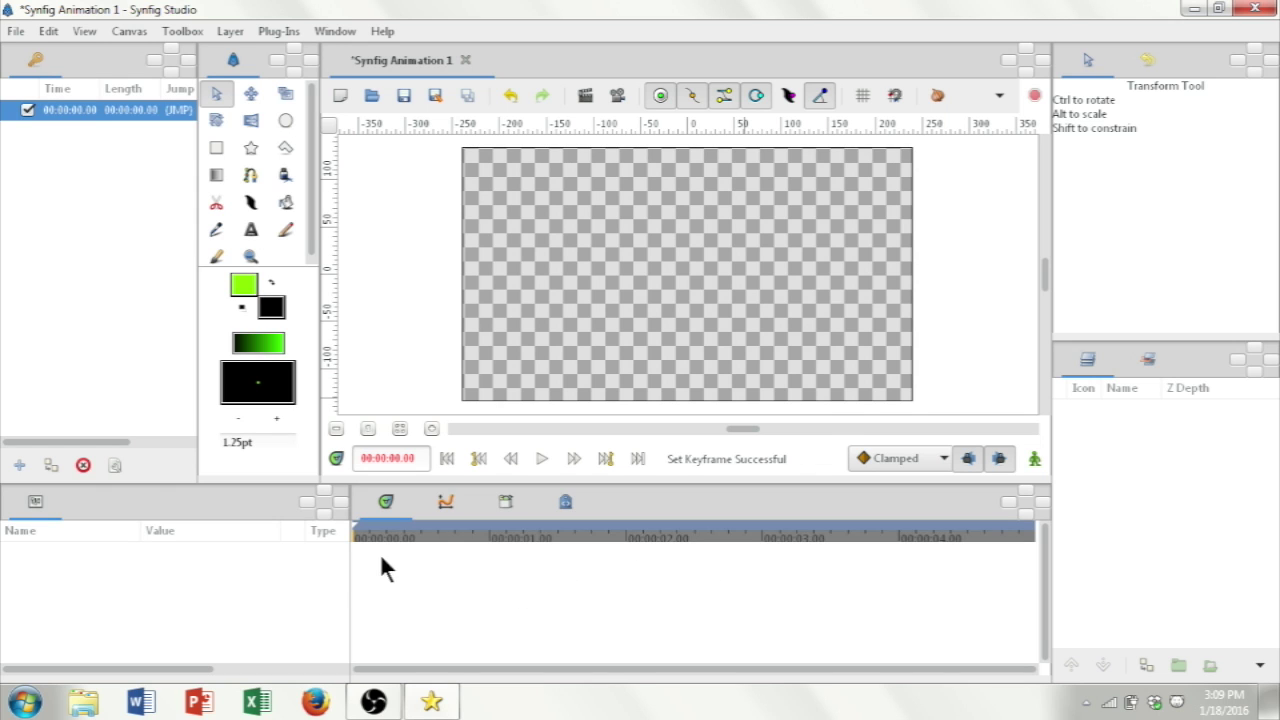
{"action": "left_click_drag", "start_coordinate": [354, 537], "coordinate": [419, 543]}
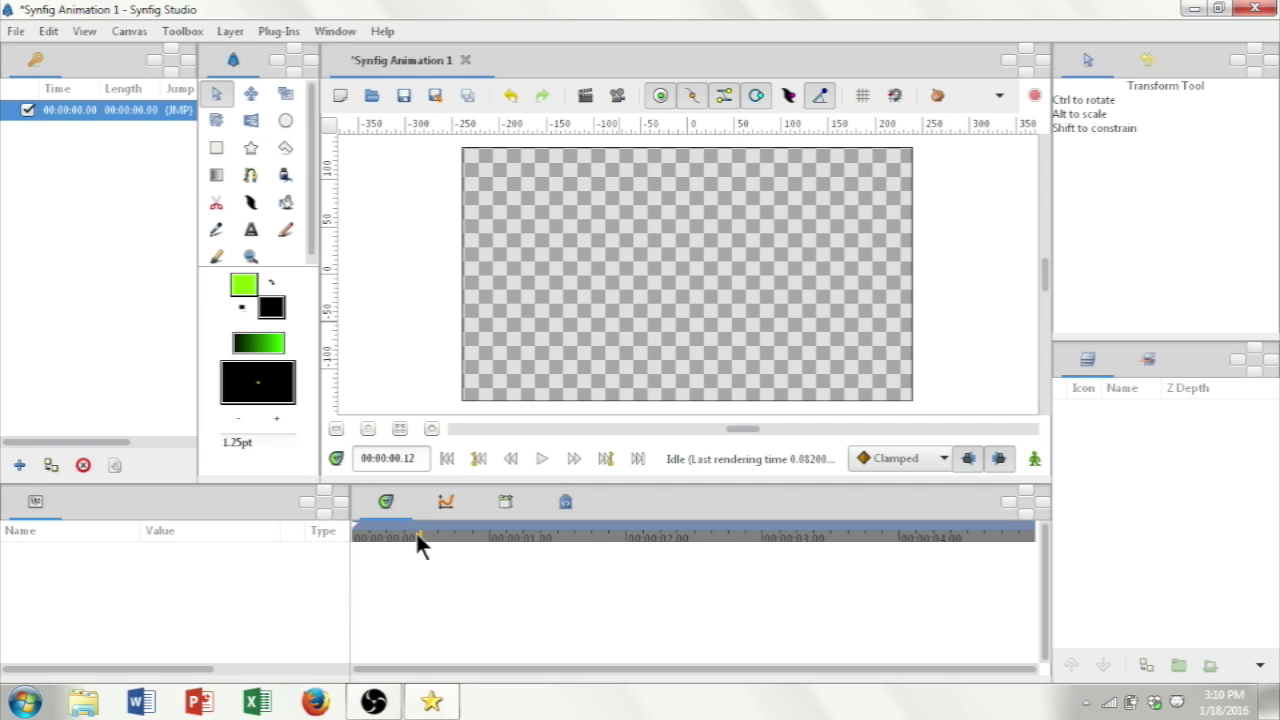
{"action": "left_click_drag", "start_coordinate": [415, 532], "coordinate": [566, 588]}
{"action": "left_click_drag", "start_coordinate": [561, 588], "coordinate": [346, 580]}
{"action": "left_click_drag", "start_coordinate": [620, 540], "coordinate": [348, 547]}
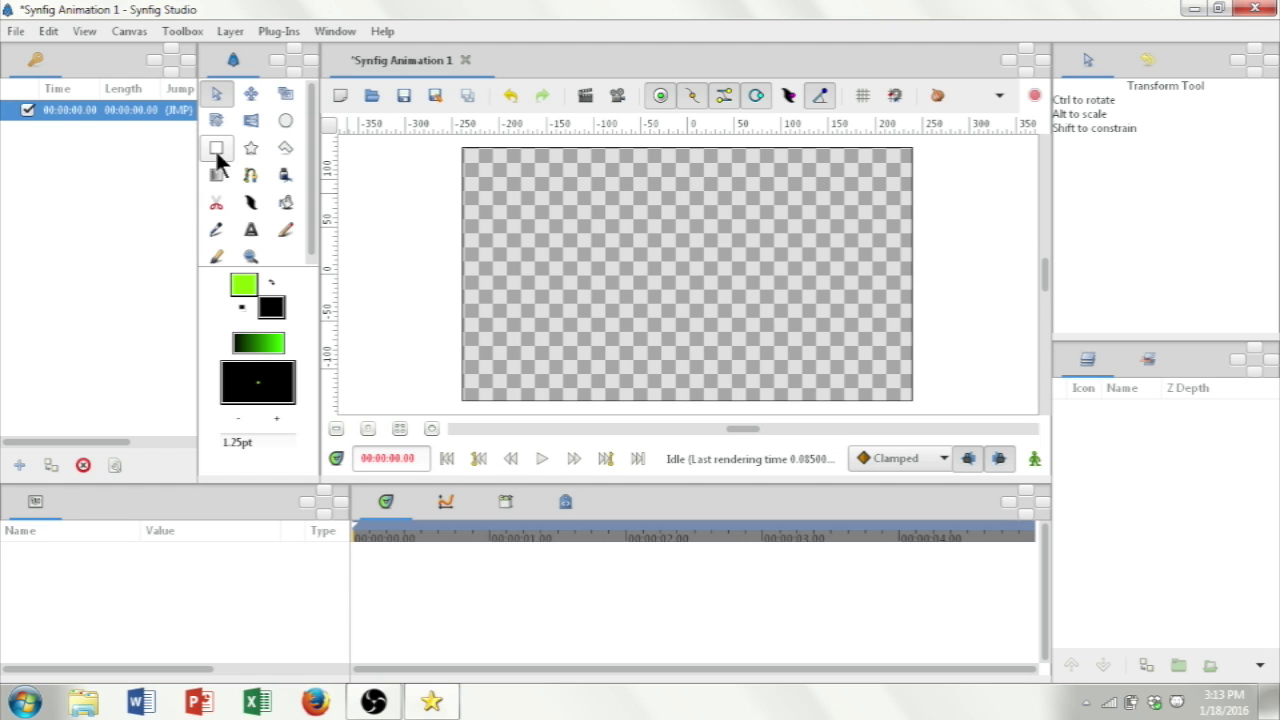
Draw a black rectangle with no outline layer, Rectangle017, from -167,77 px to 171,-59 px.
{"action": "left_click", "coordinate": [217, 152]}
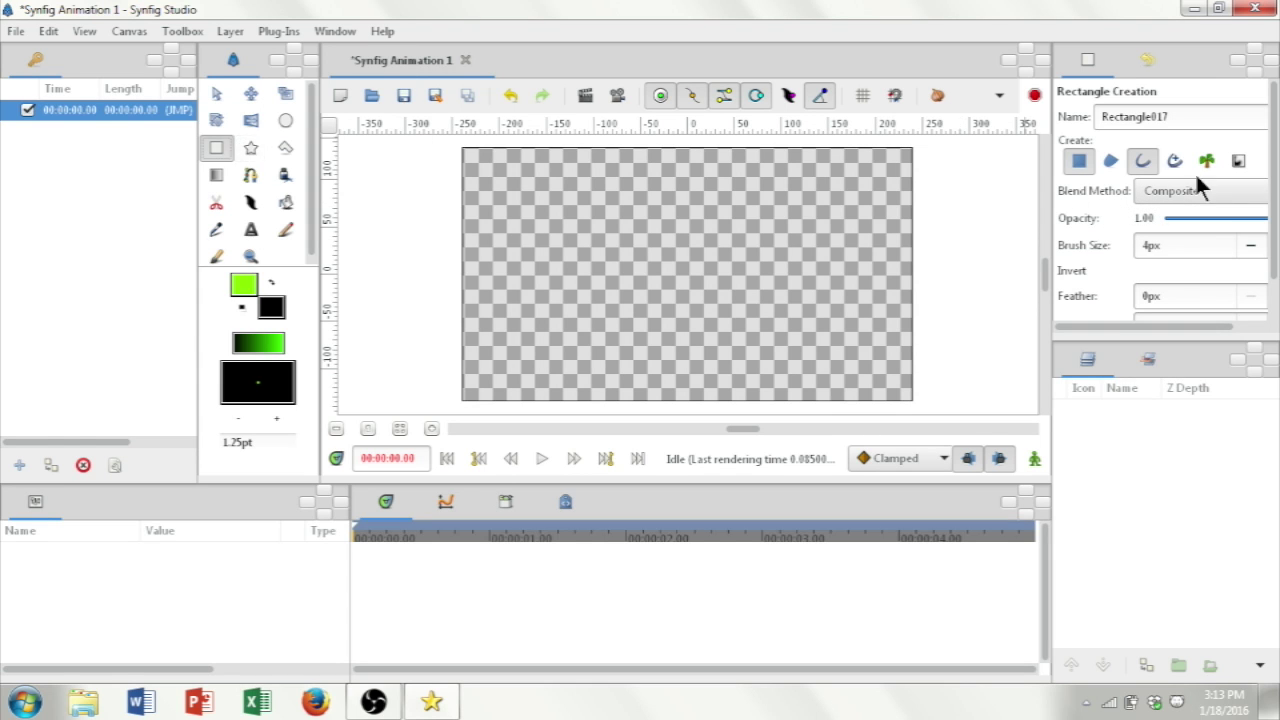
{"action": "left_click", "coordinate": [1144, 163]}
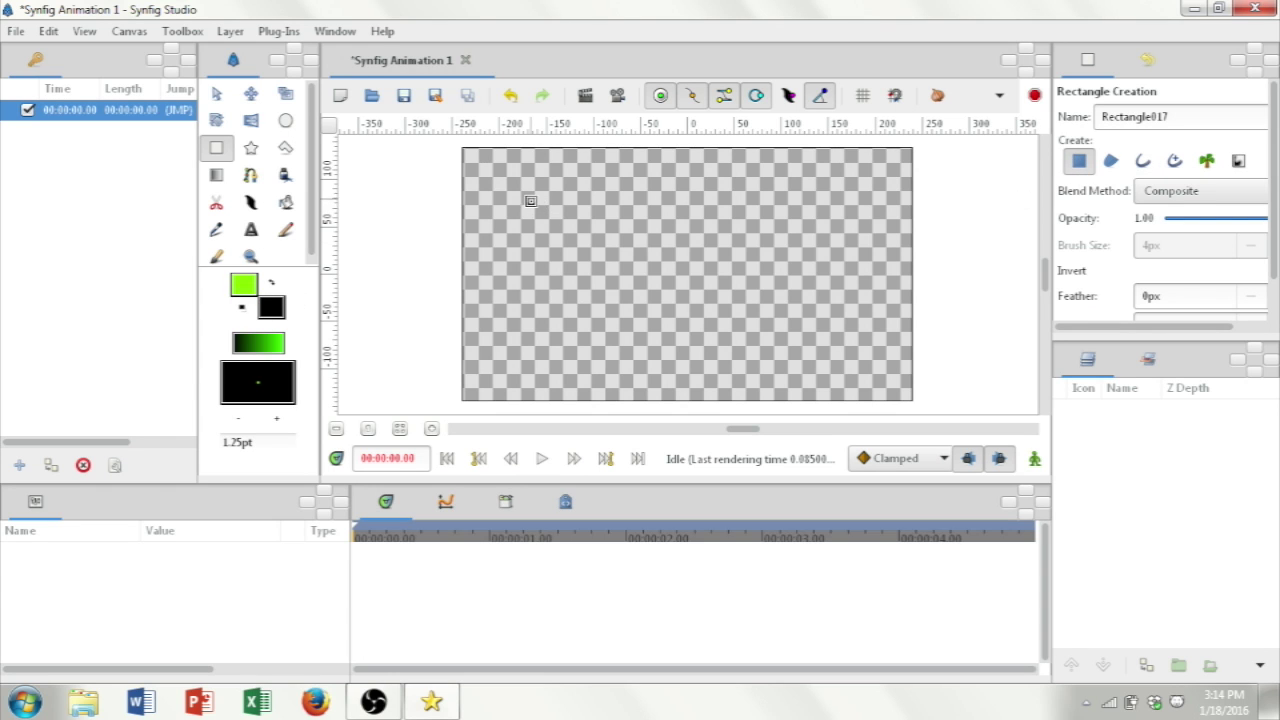
{"action": "left_click_drag", "start_coordinate": [530, 201], "coordinate": [848, 330]}
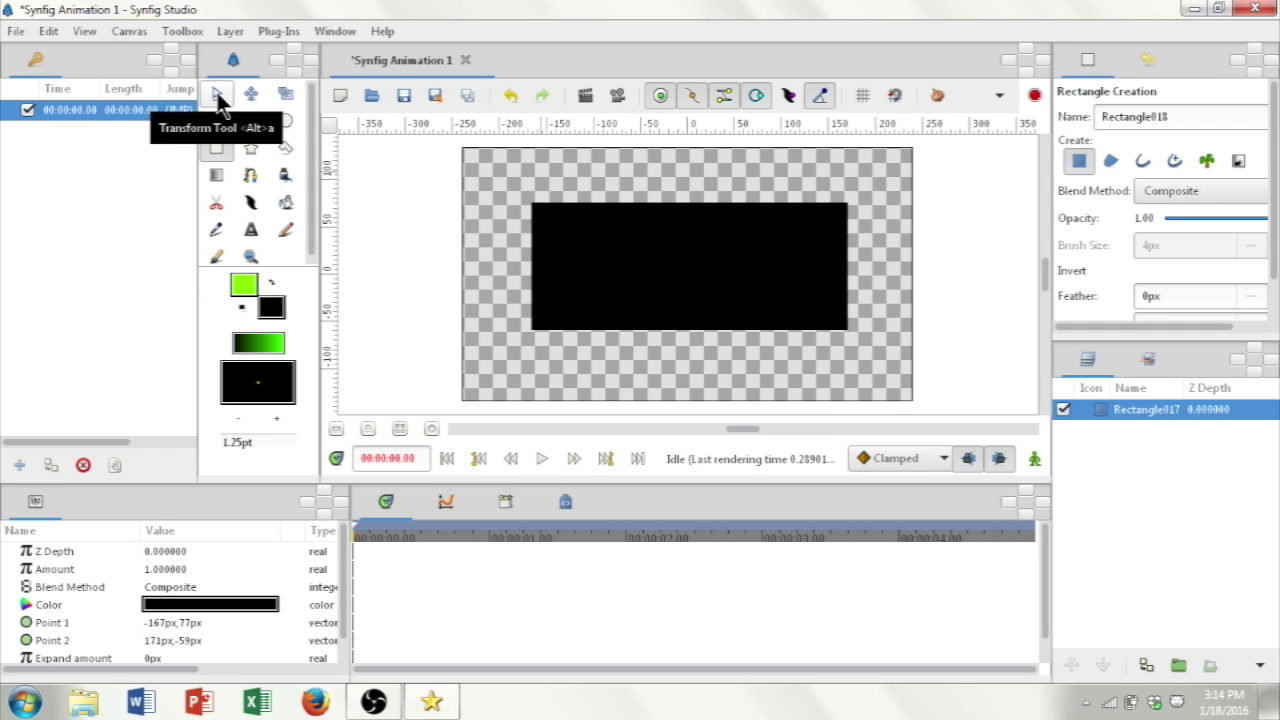
Stretch Rectangle017 to span about -210,115 px to 214,-105 px, nearly filling the canvas.
{"action": "left_click", "coordinate": [218, 97]}
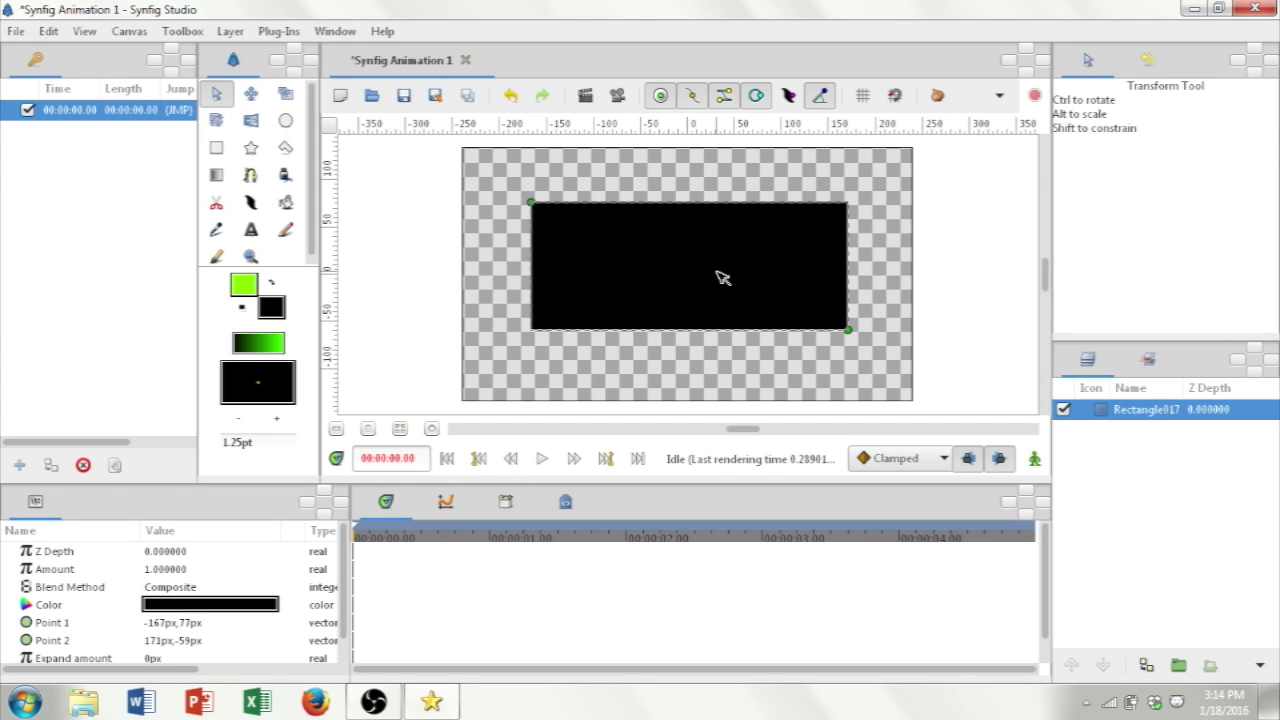
{"action": "left_click_drag", "start_coordinate": [532, 204], "coordinate": [490, 167]}
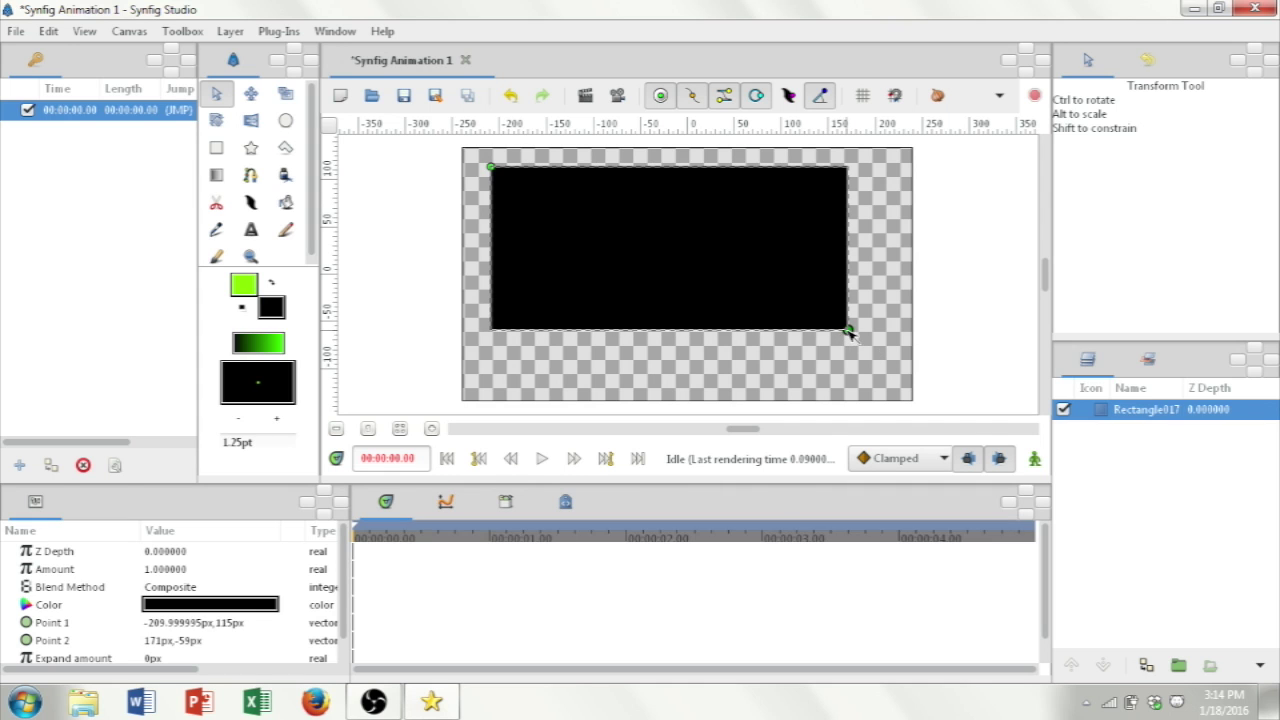
{"action": "left_click_drag", "start_coordinate": [848, 331], "coordinate": [888, 374]}
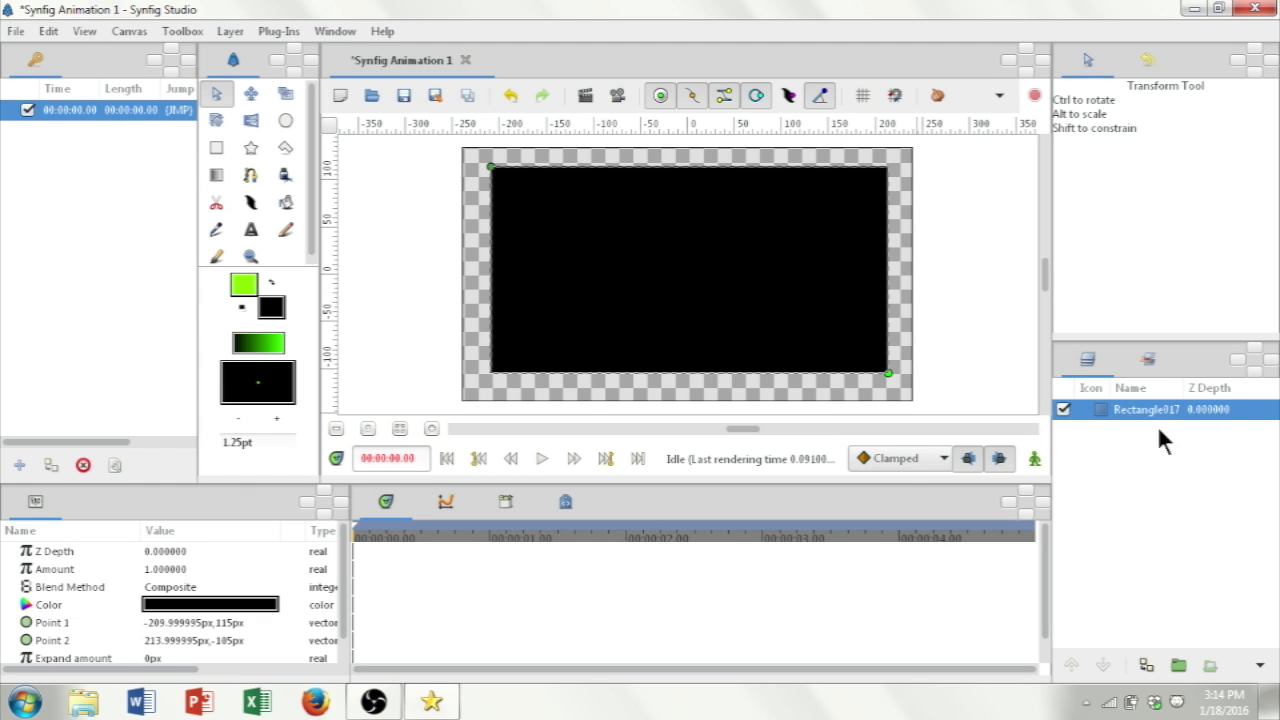
Rename layer Rectangle017 to 'Rectangle'.
{"action": "right_click", "coordinate": [1145, 420]}
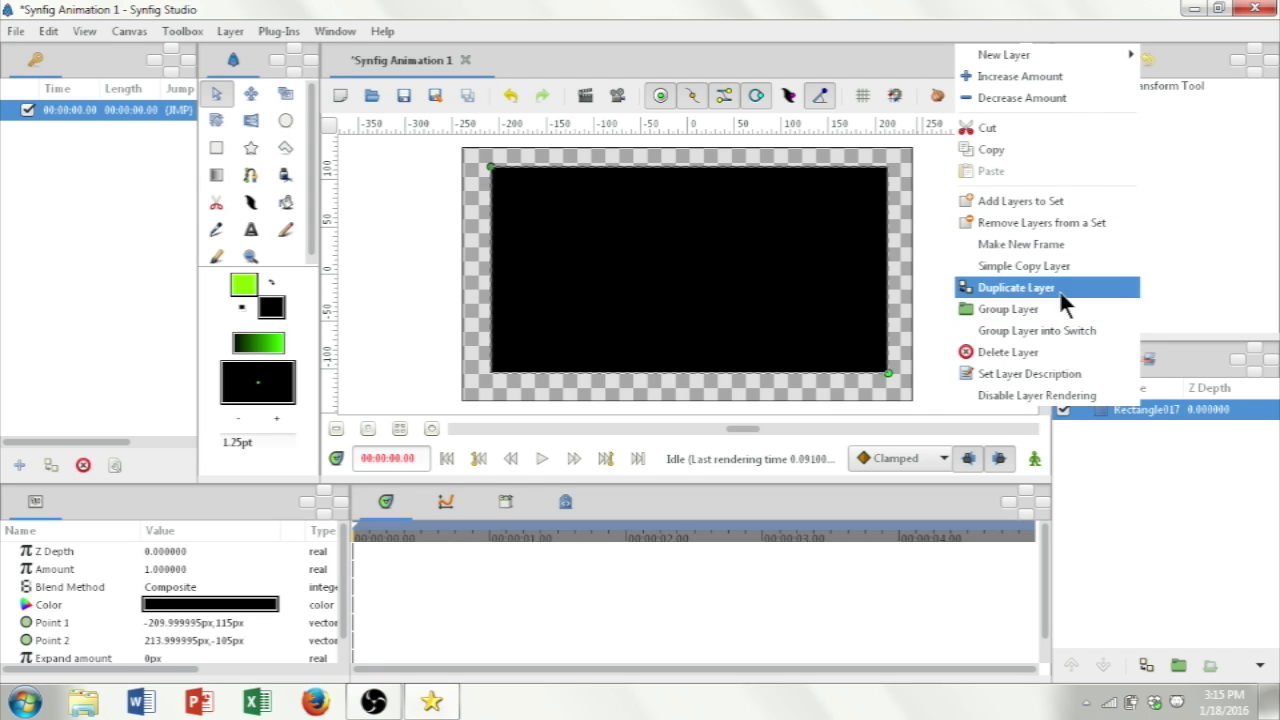
{"action": "left_click", "coordinate": [1161, 403]}
{"action": "double_click", "coordinate": [1154, 406]}
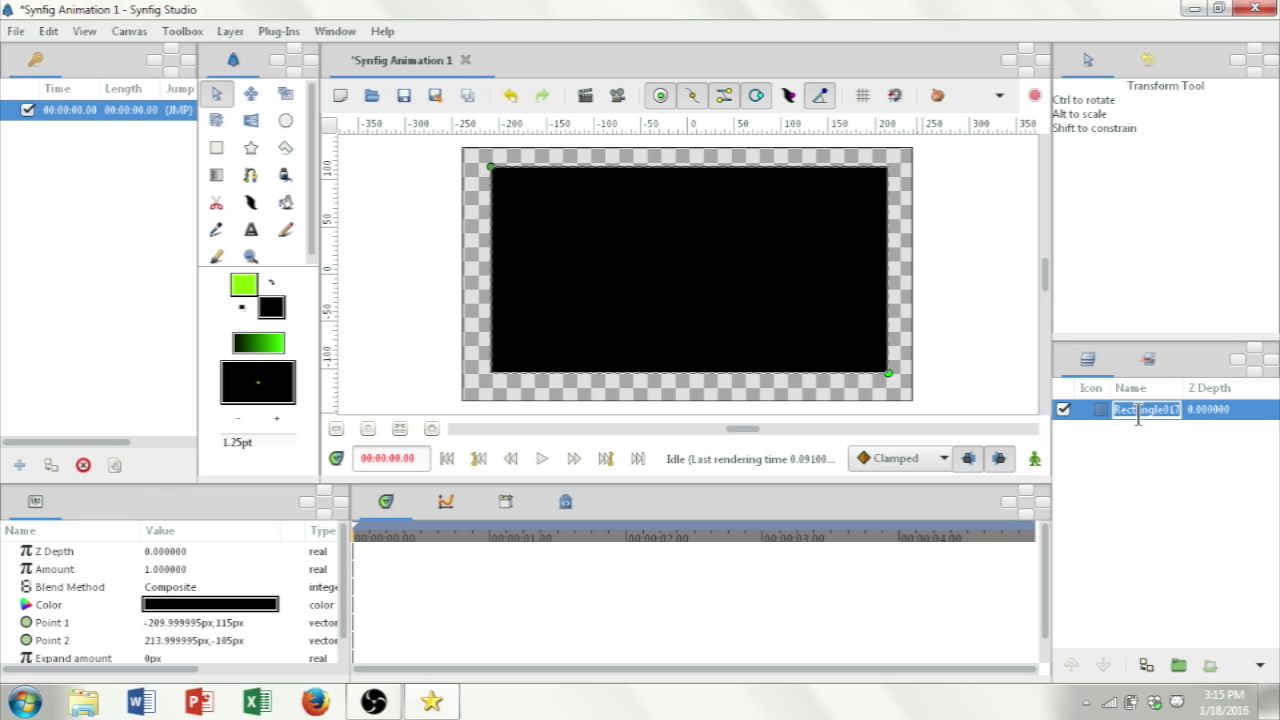
{"action": "type", "text": "Rectang"}
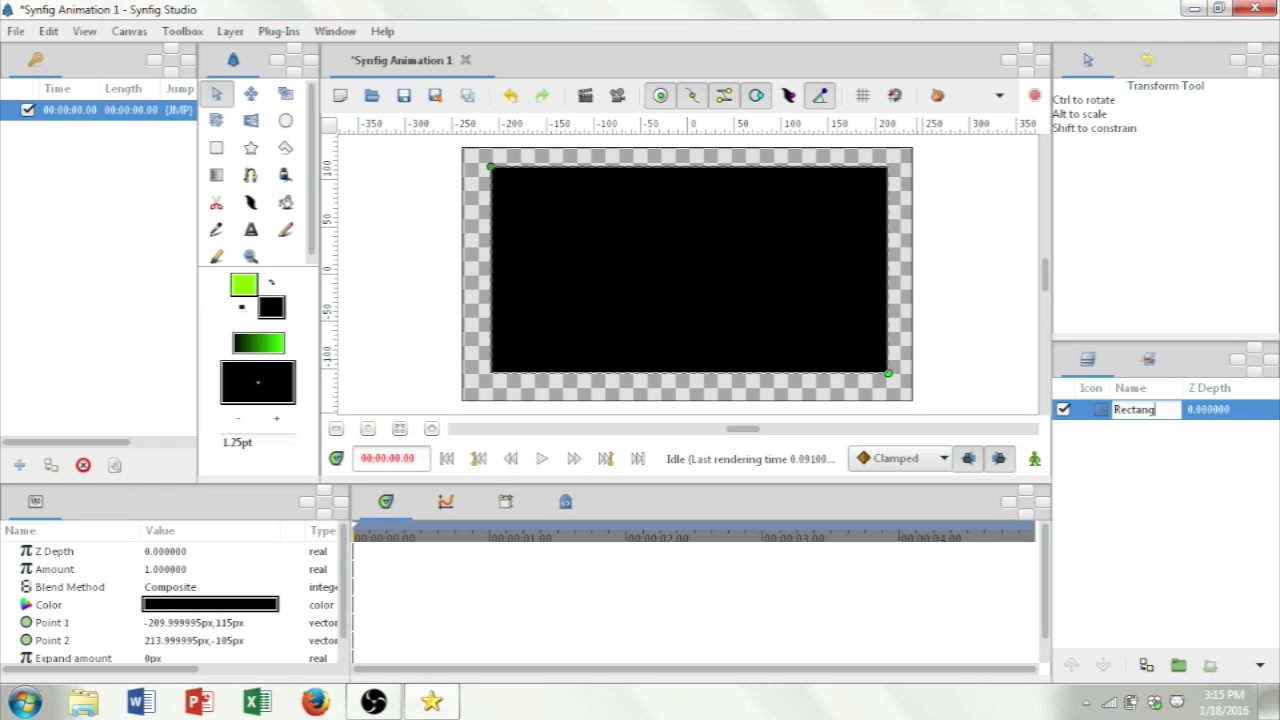
{"action": "type", "text": "le"}
{"action": "key", "text": "Return"}
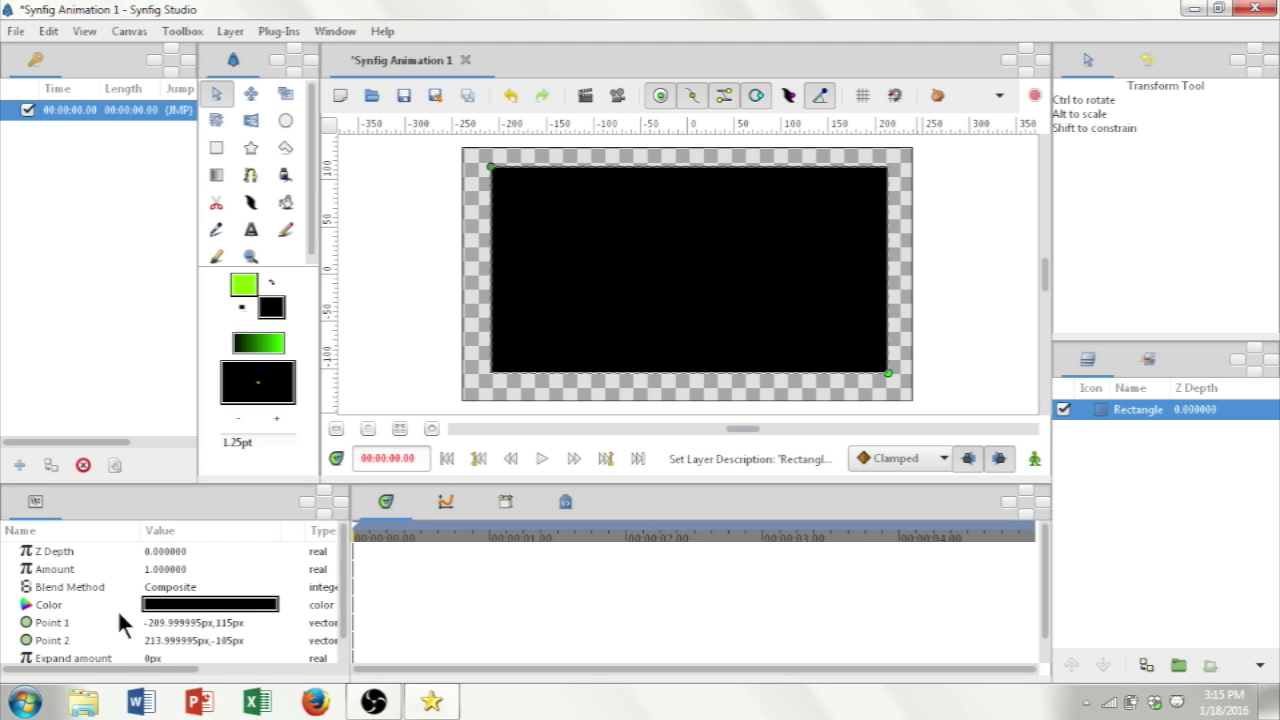
Set the Rectangle layer's Color to pure green 00ff00 by raising Green to 100.
{"action": "left_click", "coordinate": [180, 605]}
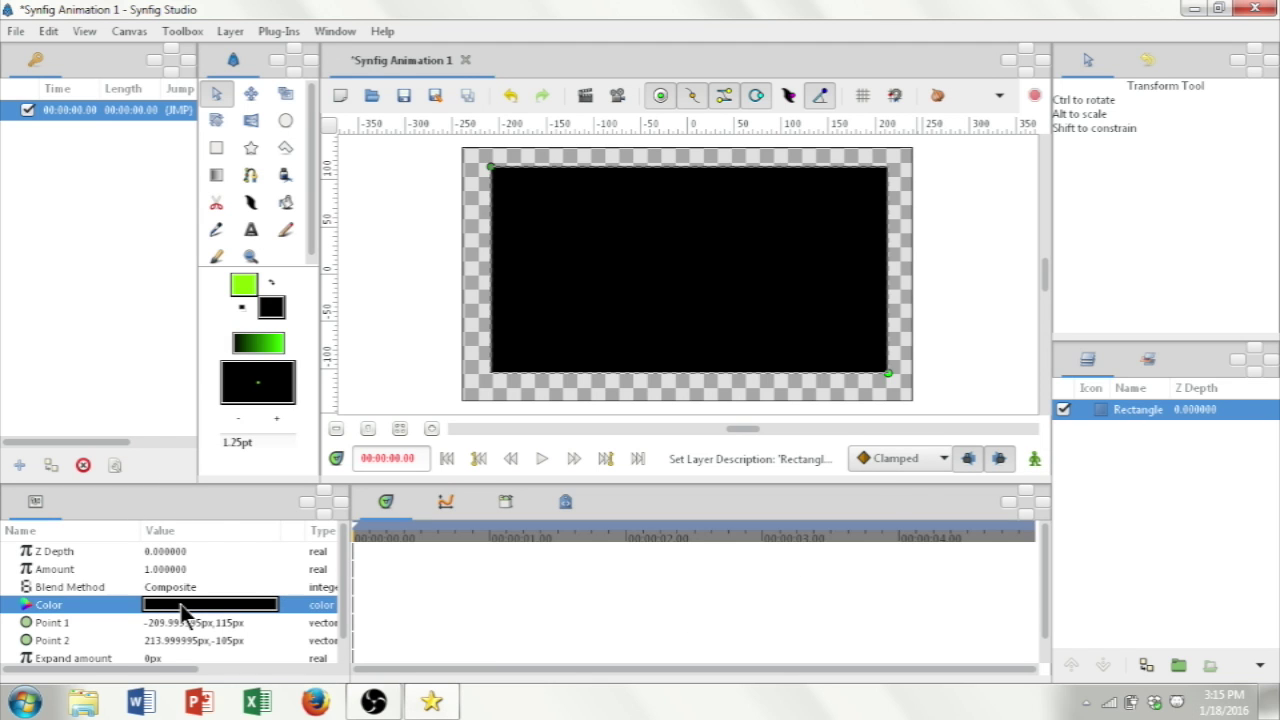
{"action": "double_click", "coordinate": [180, 604]}
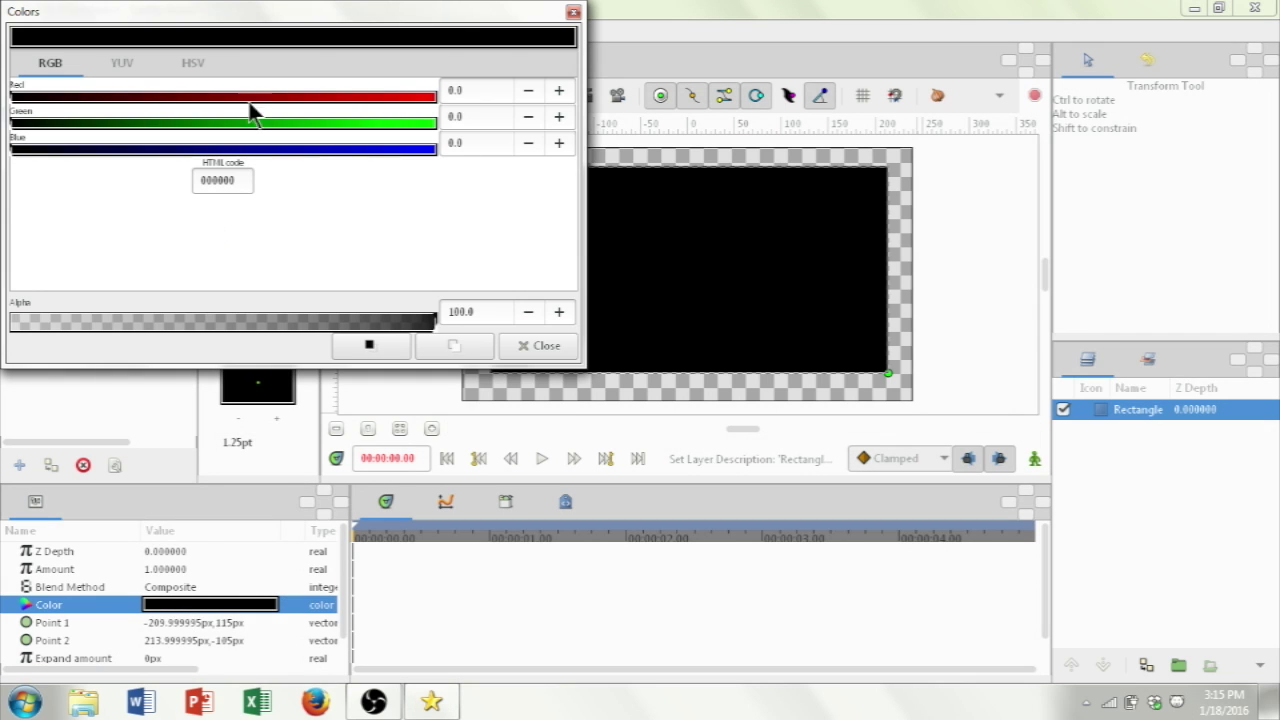
{"action": "left_click_drag", "start_coordinate": [340, 124], "coordinate": [438, 121]}
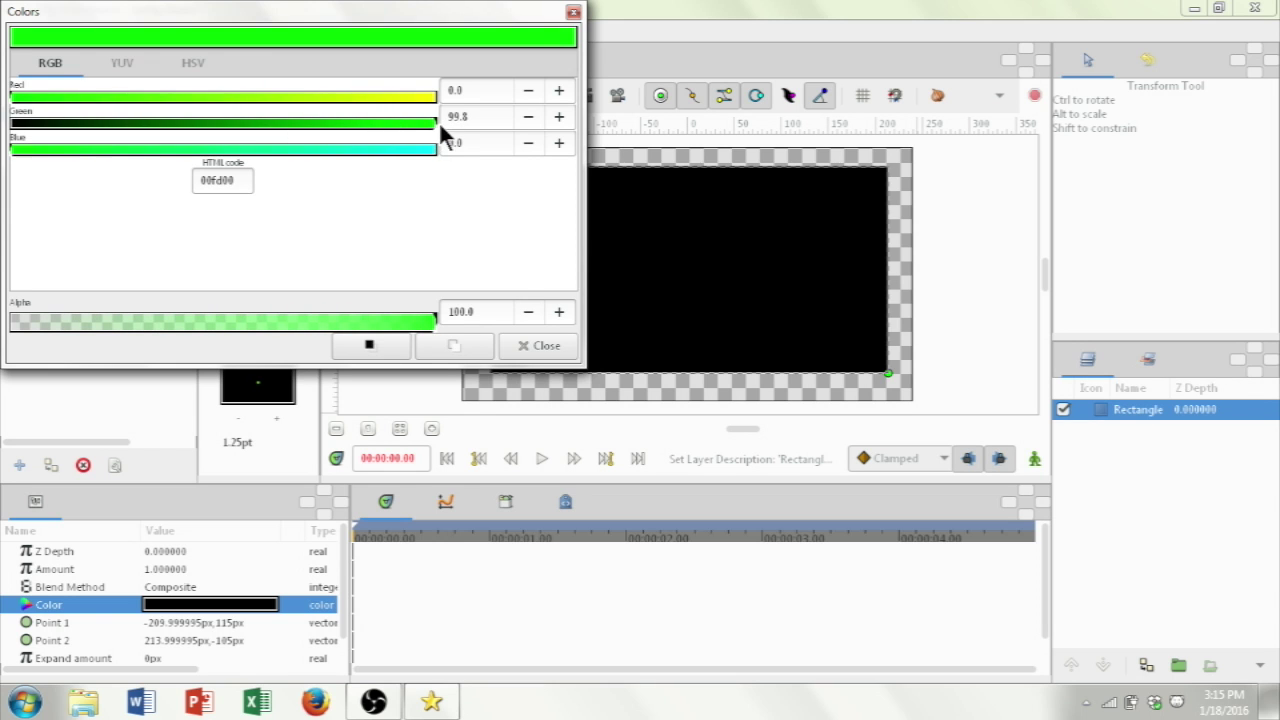
{"action": "left_click", "coordinate": [573, 12]}
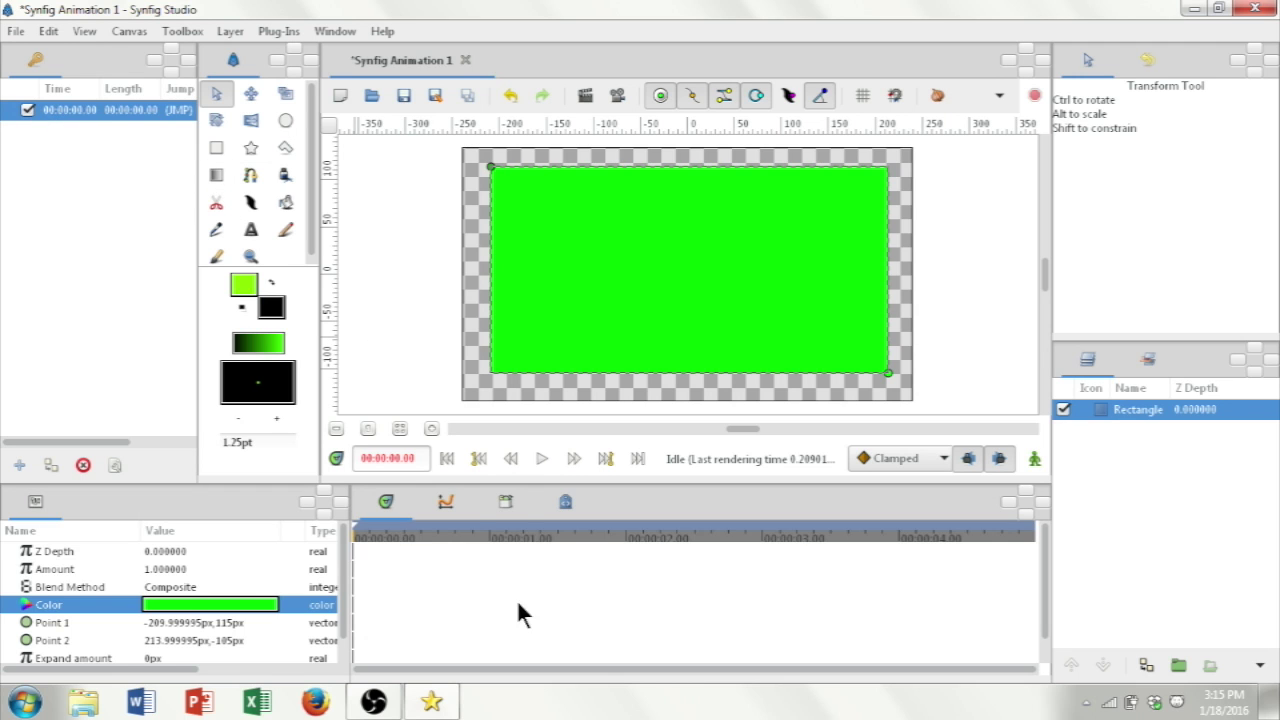
Play the animation preview, rewind to 00:00:00.00, and pick the Circle Tool.
{"action": "left_click", "coordinate": [541, 458]}
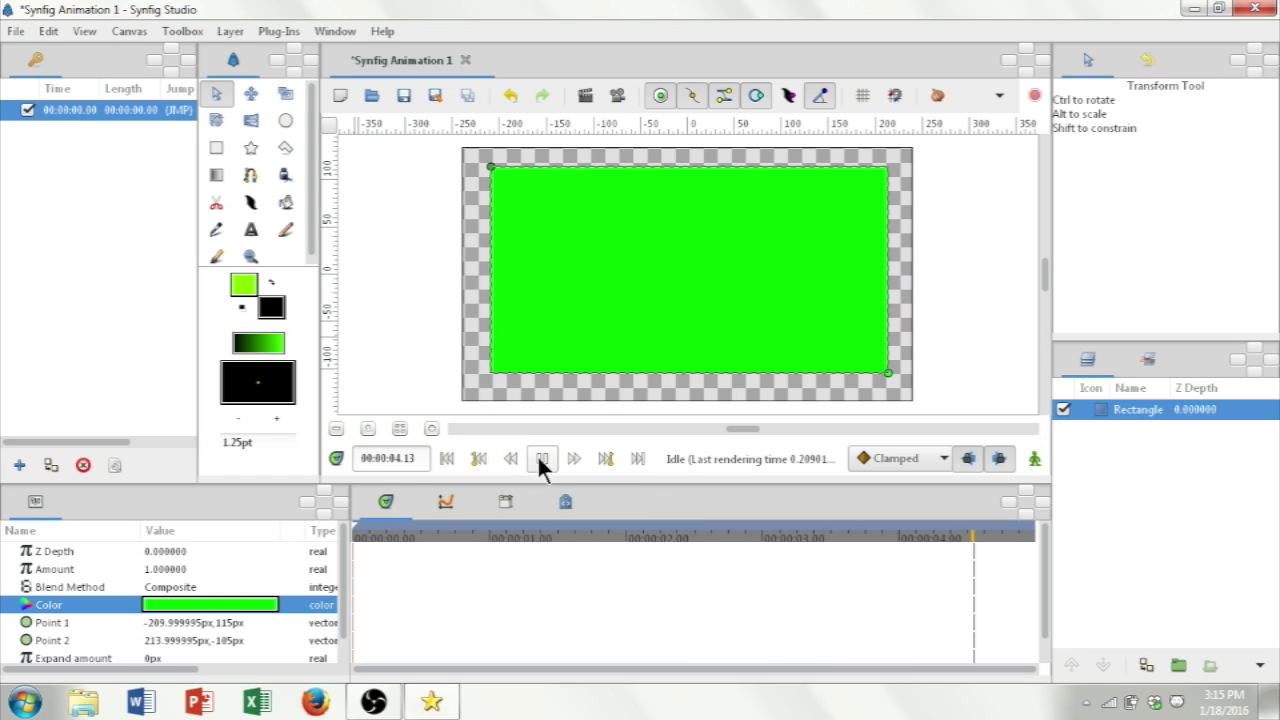
{"action": "left_click", "coordinate": [446, 460]}
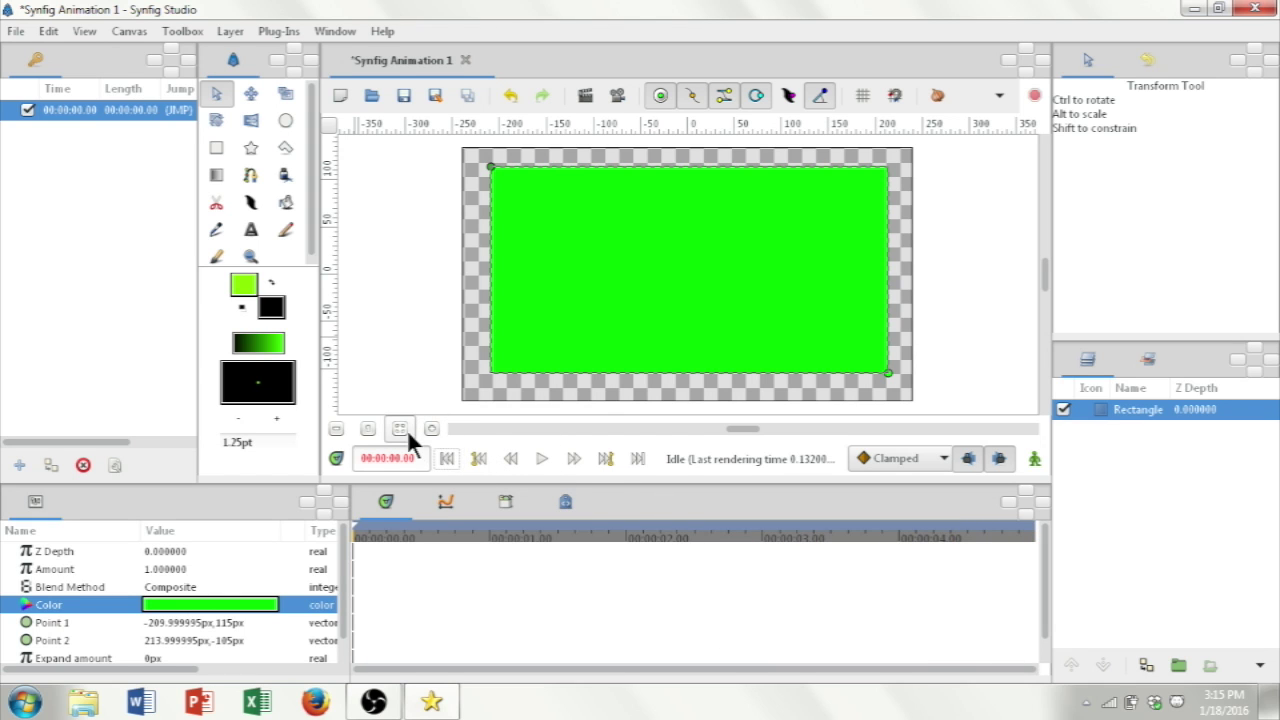
{"action": "left_click", "coordinate": [290, 116]}
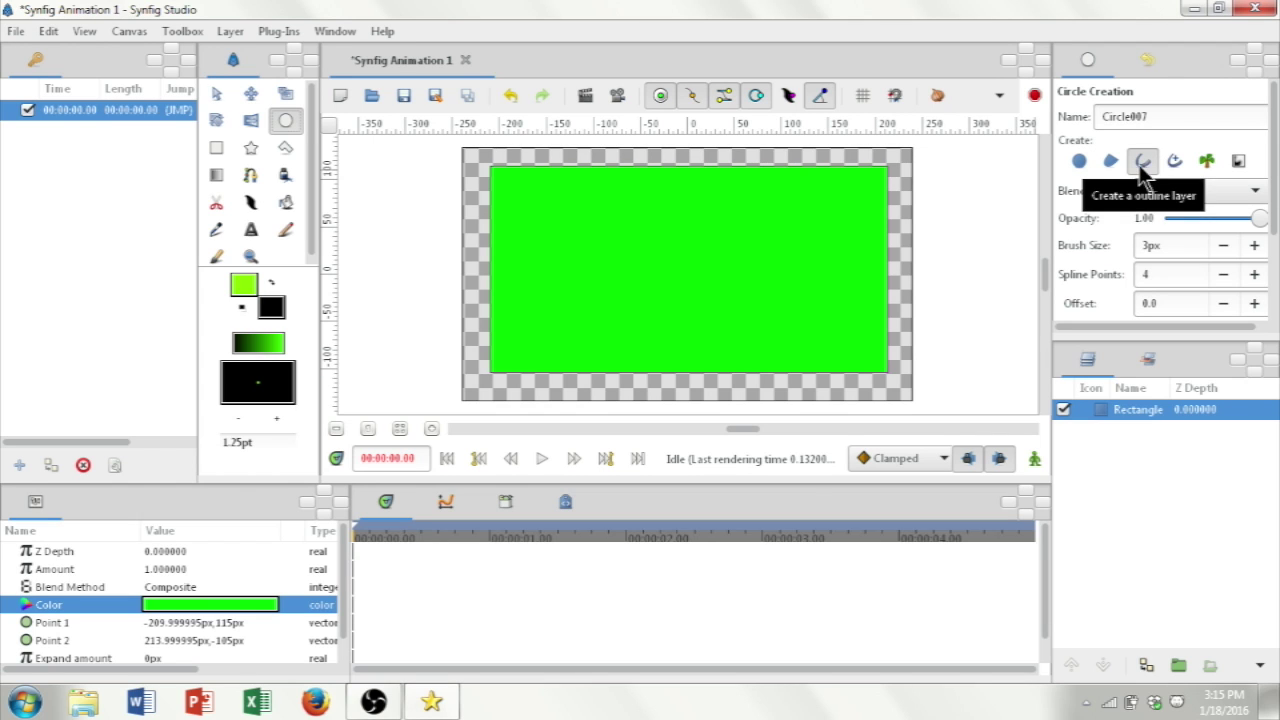
Make new circles create only a filled circle layer, with outline creation off.
{"action": "left_click", "coordinate": [1079, 162]}
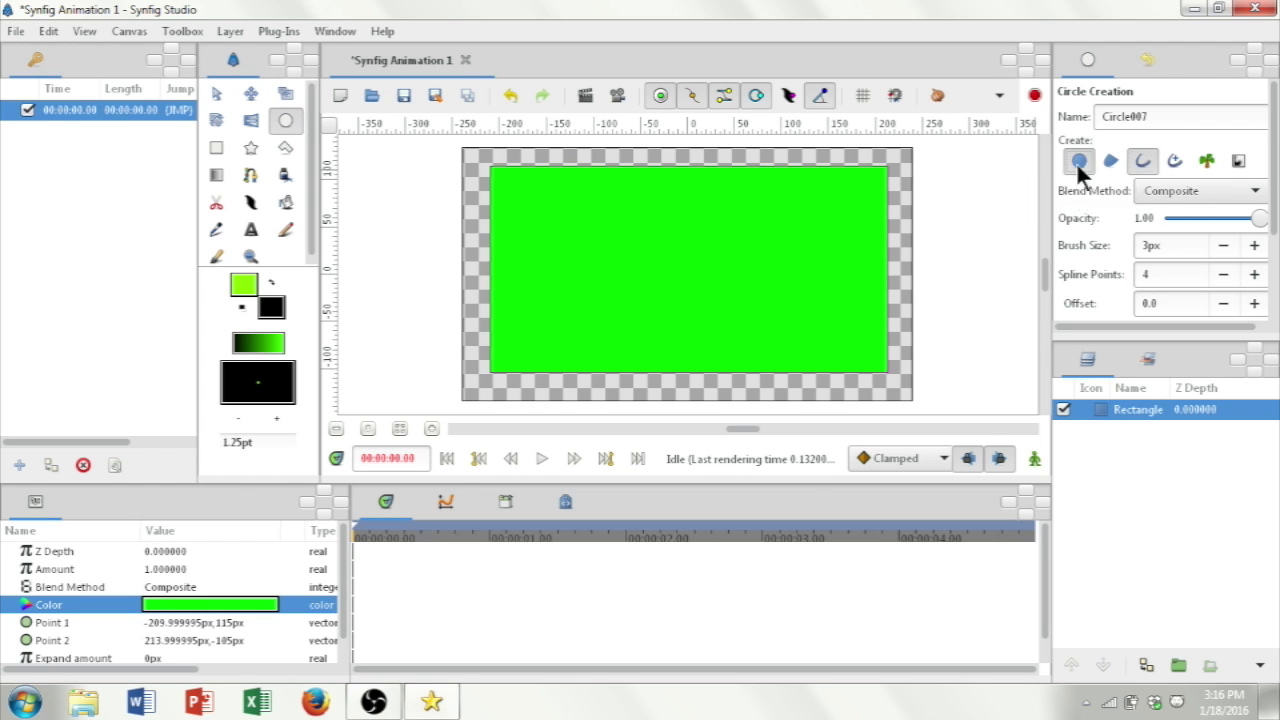
{"action": "left_click", "coordinate": [1148, 161]}
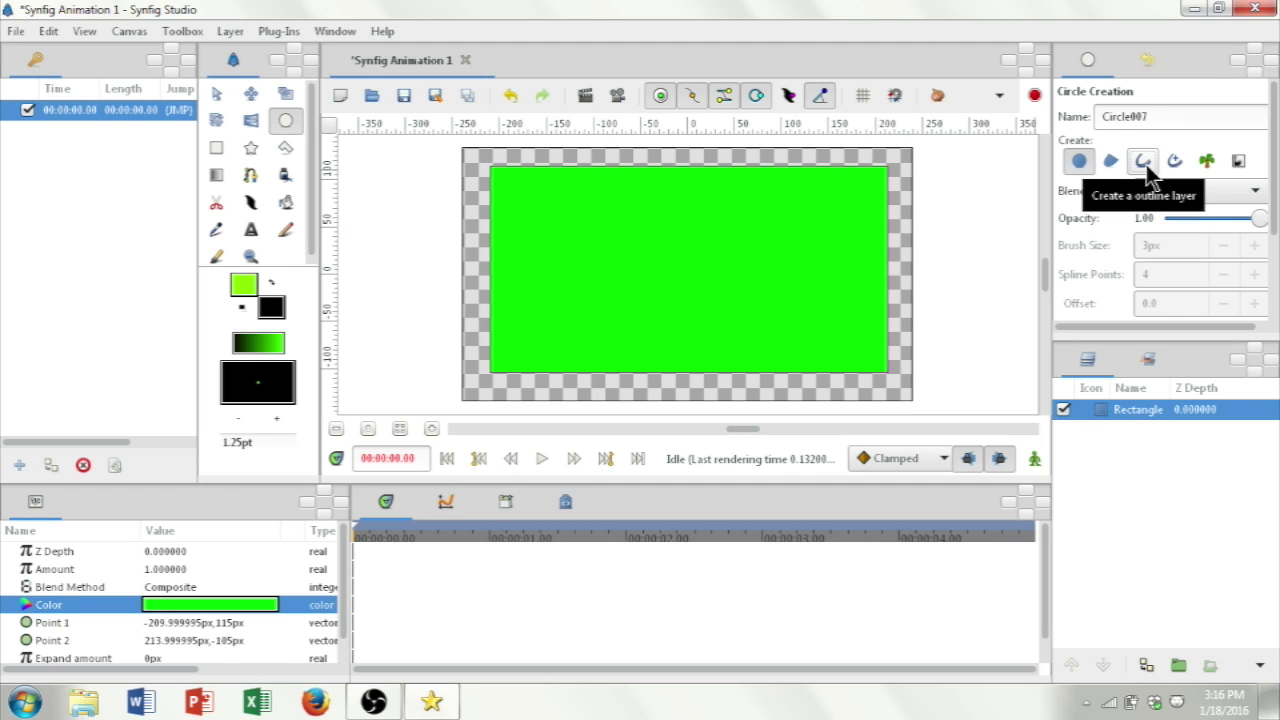
{"action": "left_click", "coordinate": [1143, 161]}
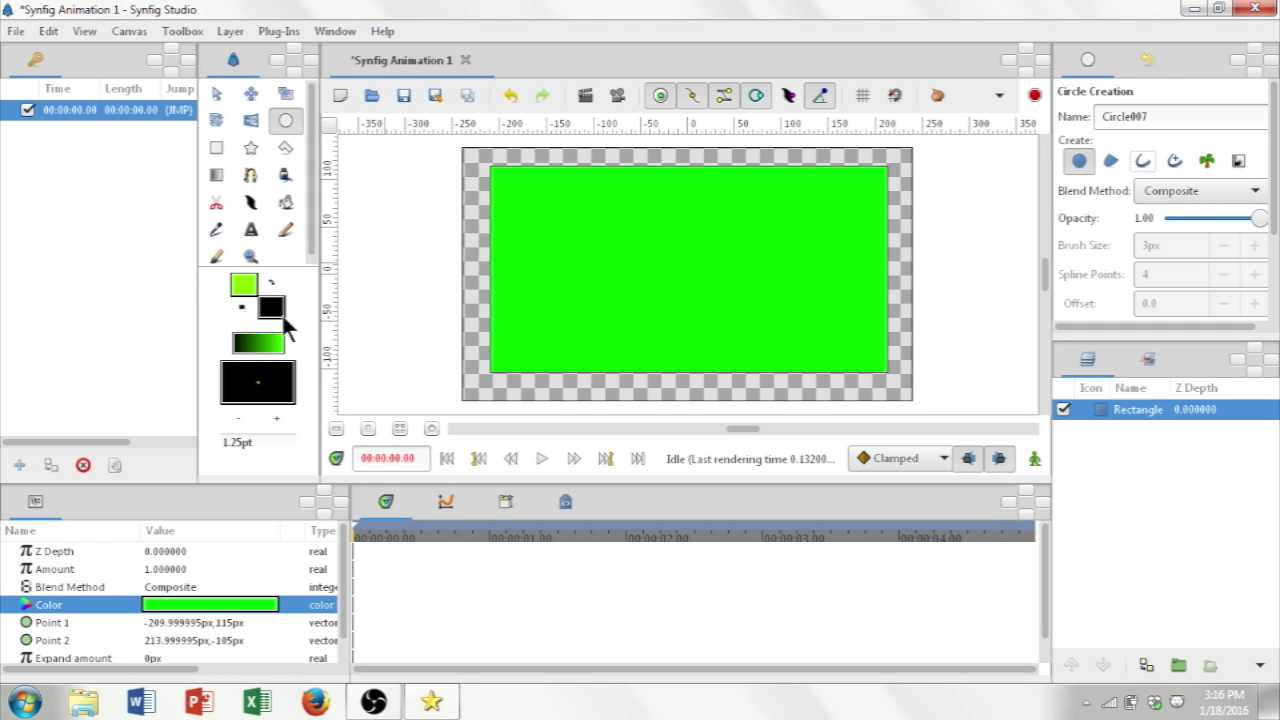
Draw black circle Circle007 with radius 67px and move it to origin about -129, 14 px.
{"action": "left_click_drag", "start_coordinate": [571, 244], "coordinate": [631, 306]}
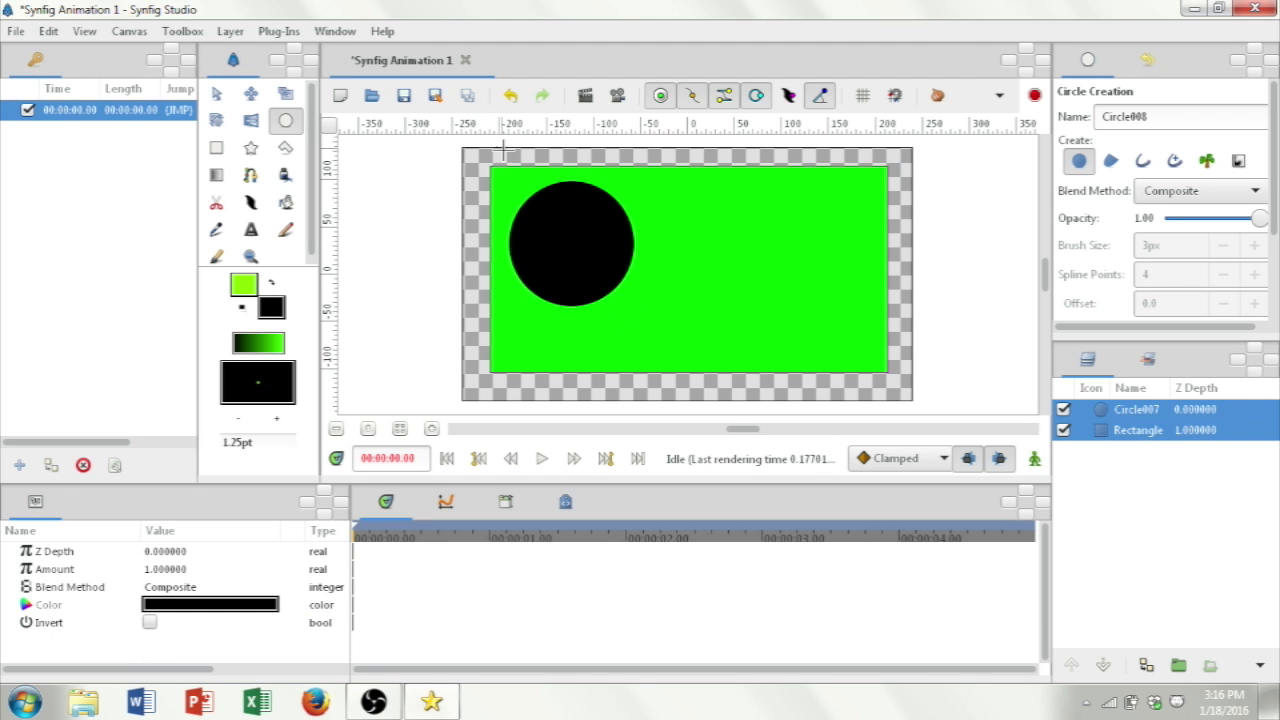
{"action": "left_click", "coordinate": [1118, 410]}
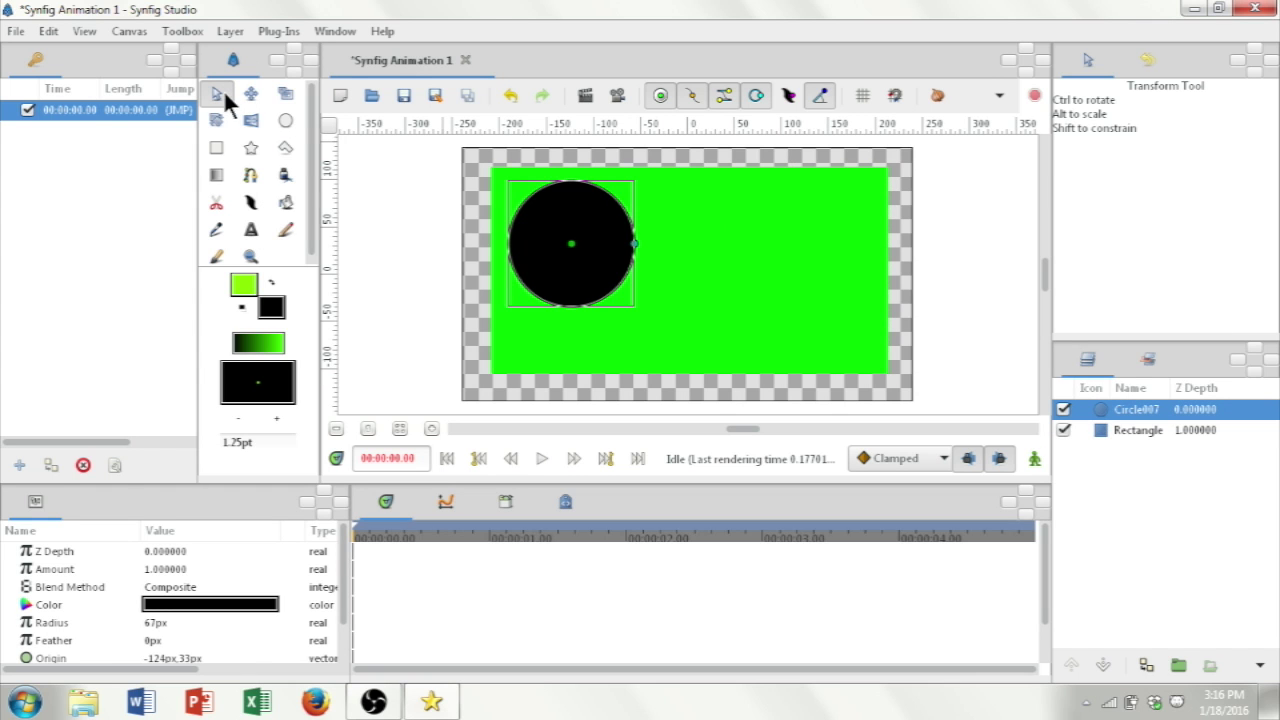
{"action": "left_click_drag", "start_coordinate": [571, 243], "coordinate": [730, 320]}
{"action": "left_click_drag", "start_coordinate": [729, 320], "coordinate": [567, 264]}
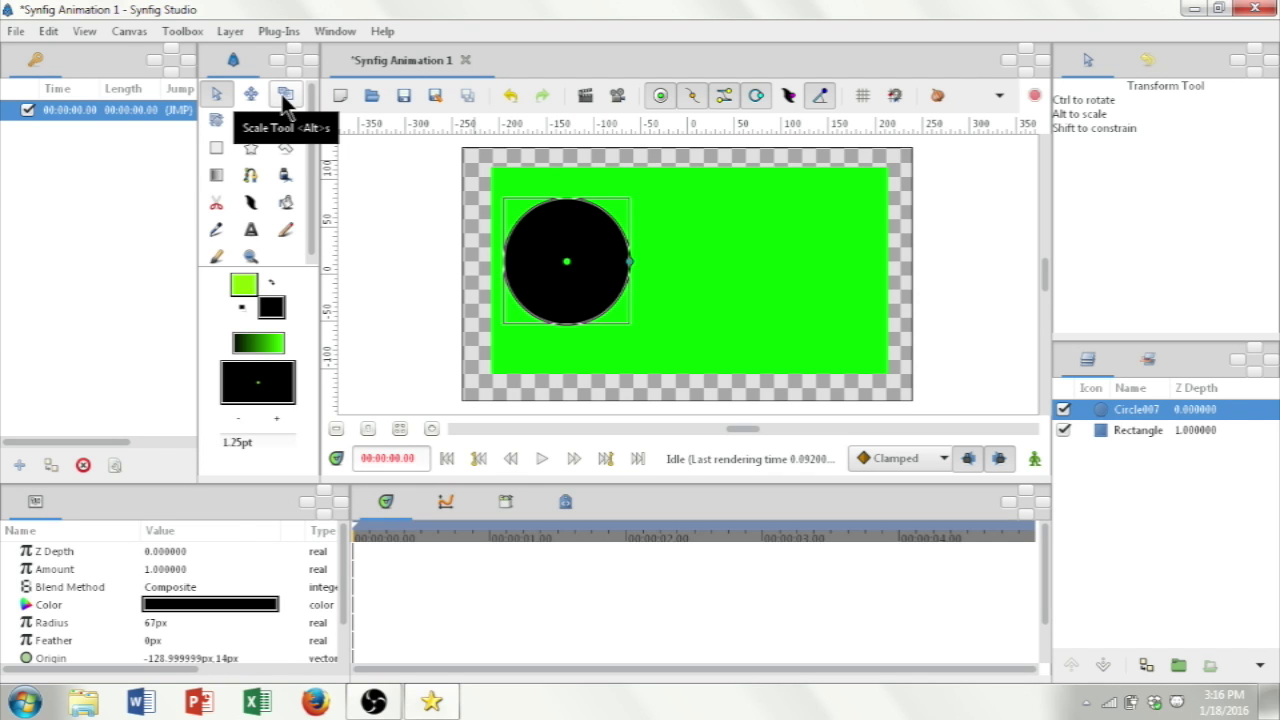
Shrink Circle007 to a 32px radius and move it to origin -143, 5 px.
{"action": "left_click", "coordinate": [285, 95]}
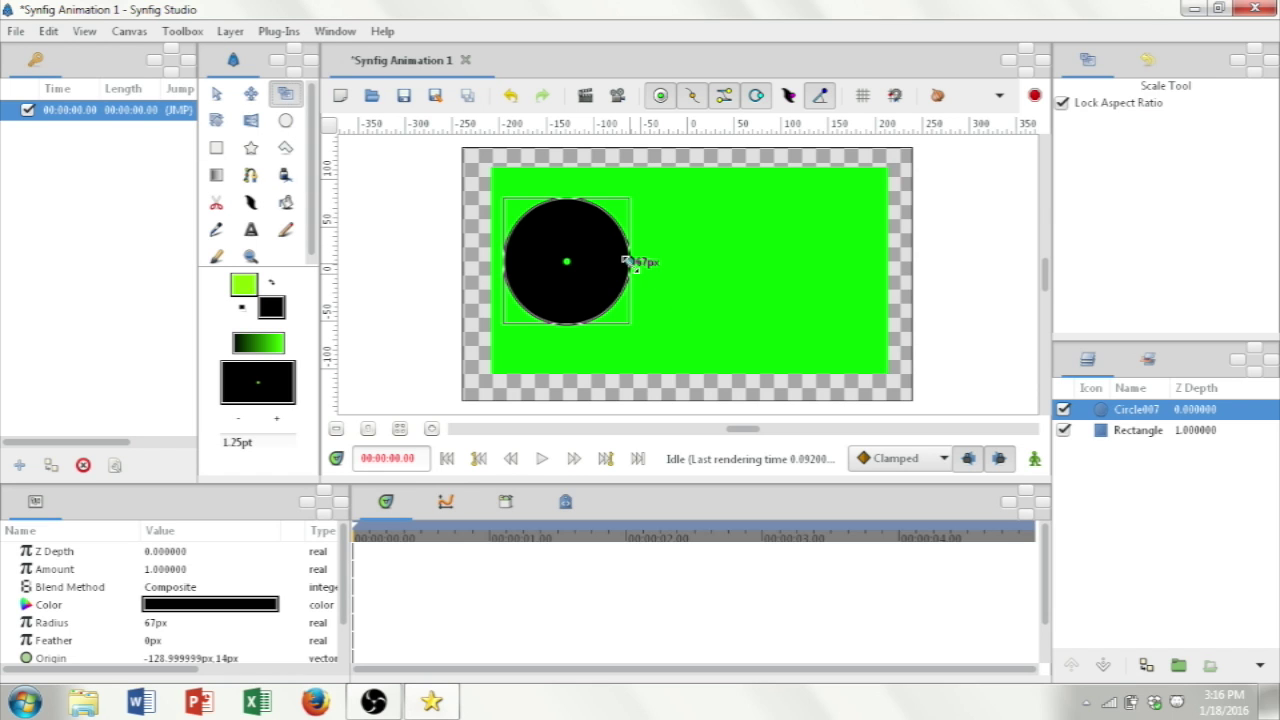
{"action": "left_click_drag", "start_coordinate": [630, 262], "coordinate": [596, 262]}
{"action": "left_click", "coordinate": [217, 103]}
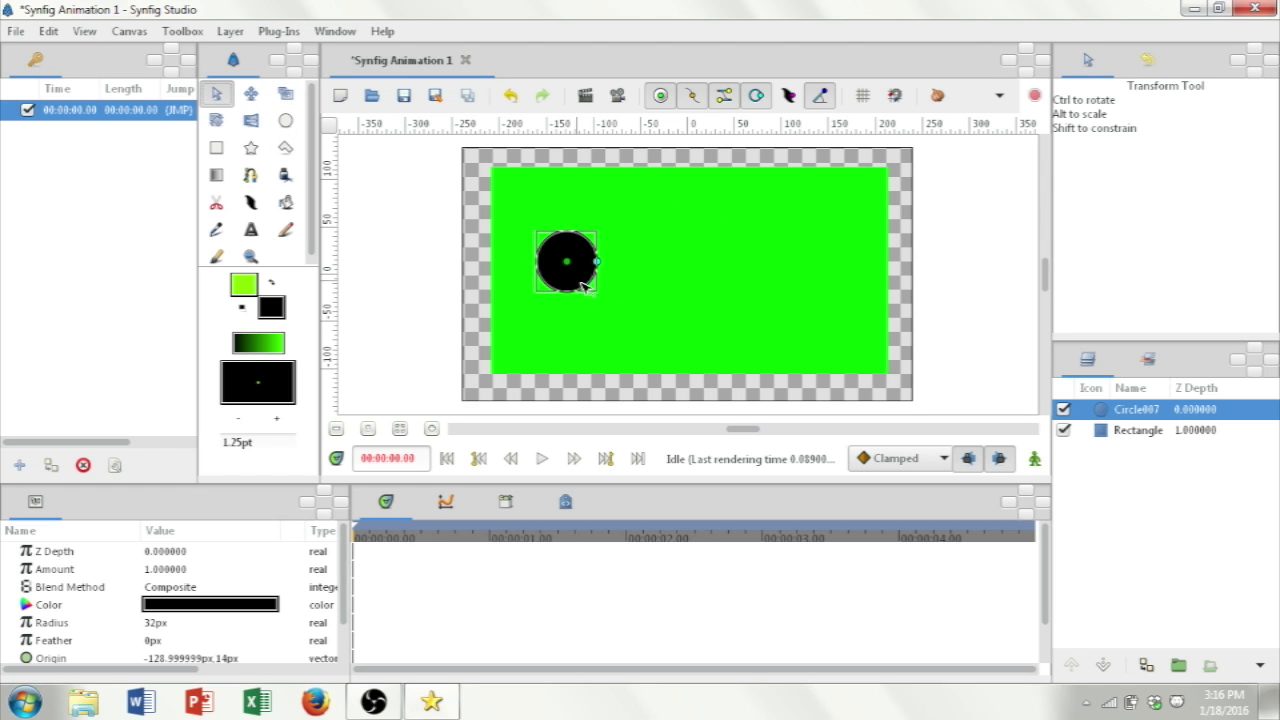
{"action": "left_click_drag", "start_coordinate": [567, 262], "coordinate": [553, 269]}
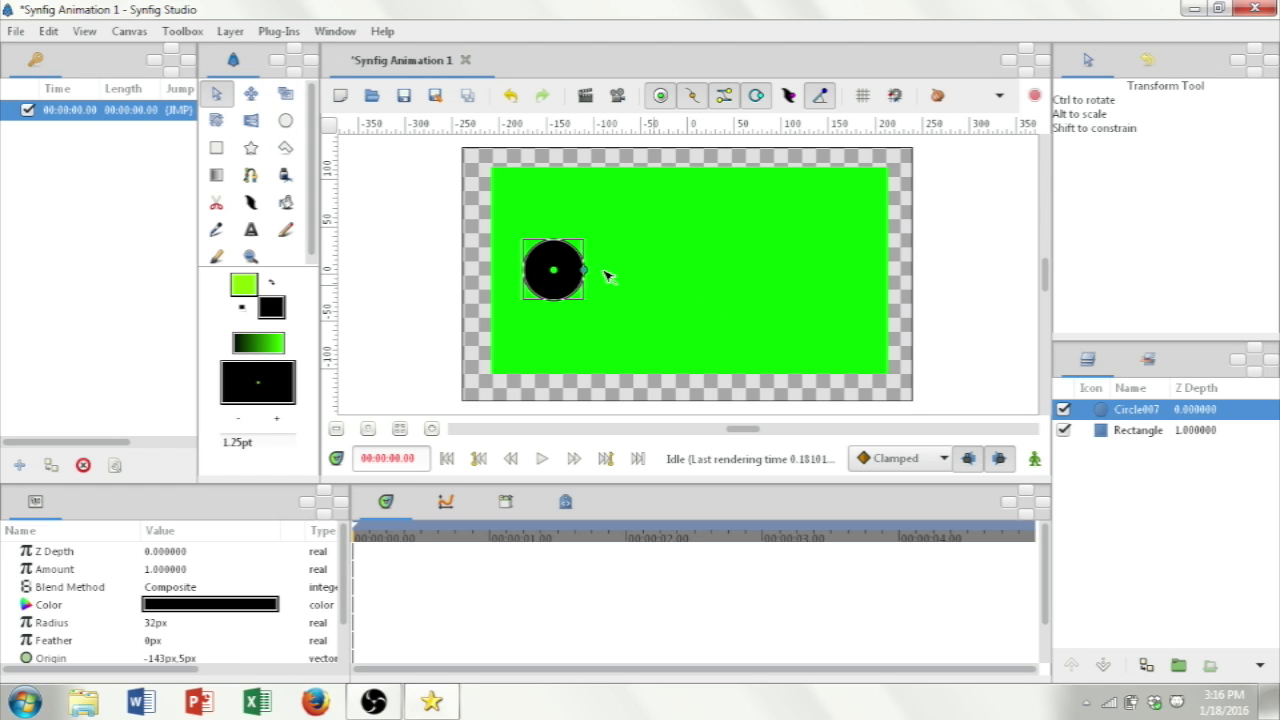
{"action": "mouse_move", "coordinate": [556, 273]}
{"action": "left_mouse_down"}
{"action": "mouse_move", "coordinate": [700, 289]}
{"action": "mouse_move", "coordinate": [843, 274]}
{"action": "mouse_move", "coordinate": [557, 257]}
{"action": "mouse_move", "coordinate": [552, 274]}
{"action": "left_mouse_up"}
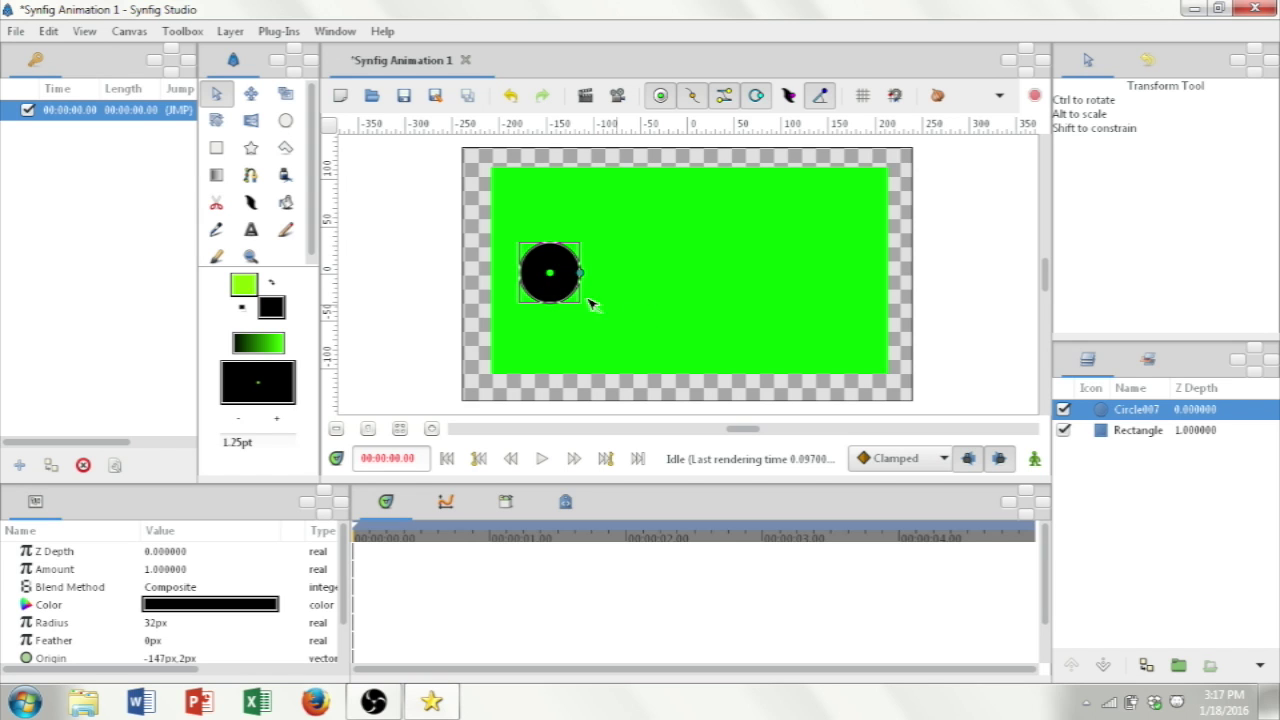
{"action": "left_click_drag", "start_coordinate": [553, 275], "coordinate": [831, 270]}
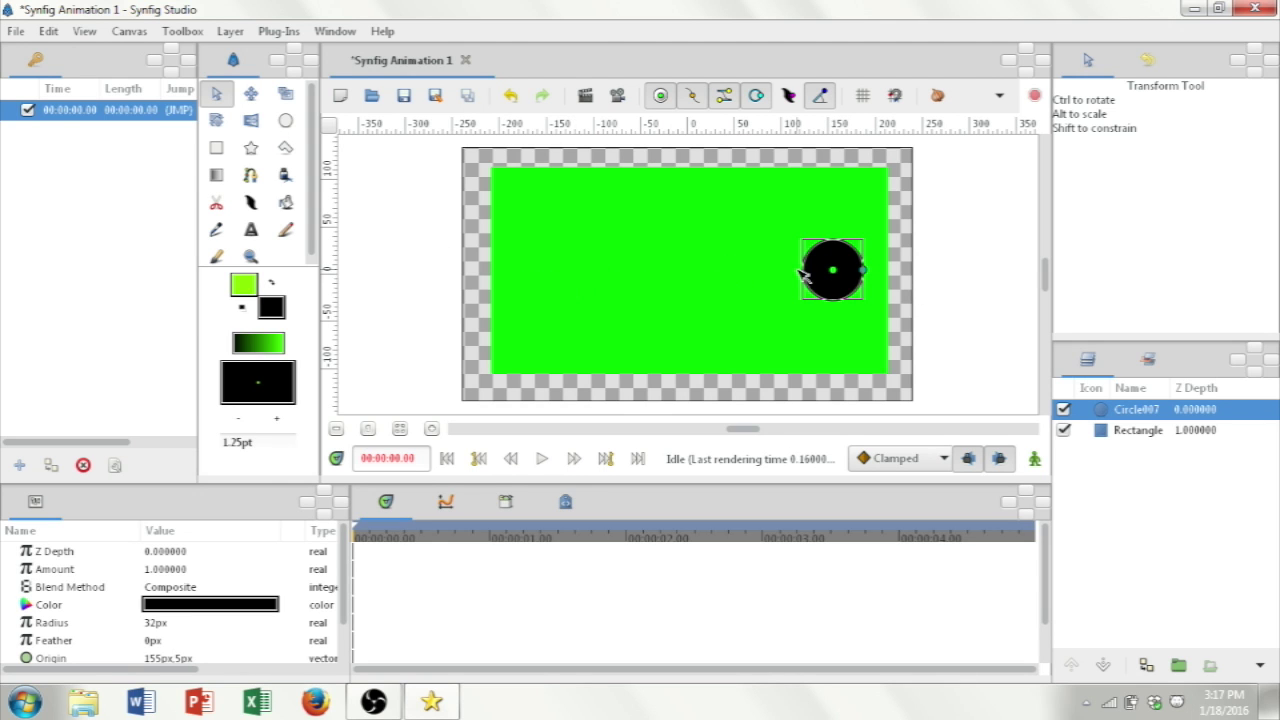
{"action": "left_click_drag", "start_coordinate": [832, 270], "coordinate": [552, 266]}
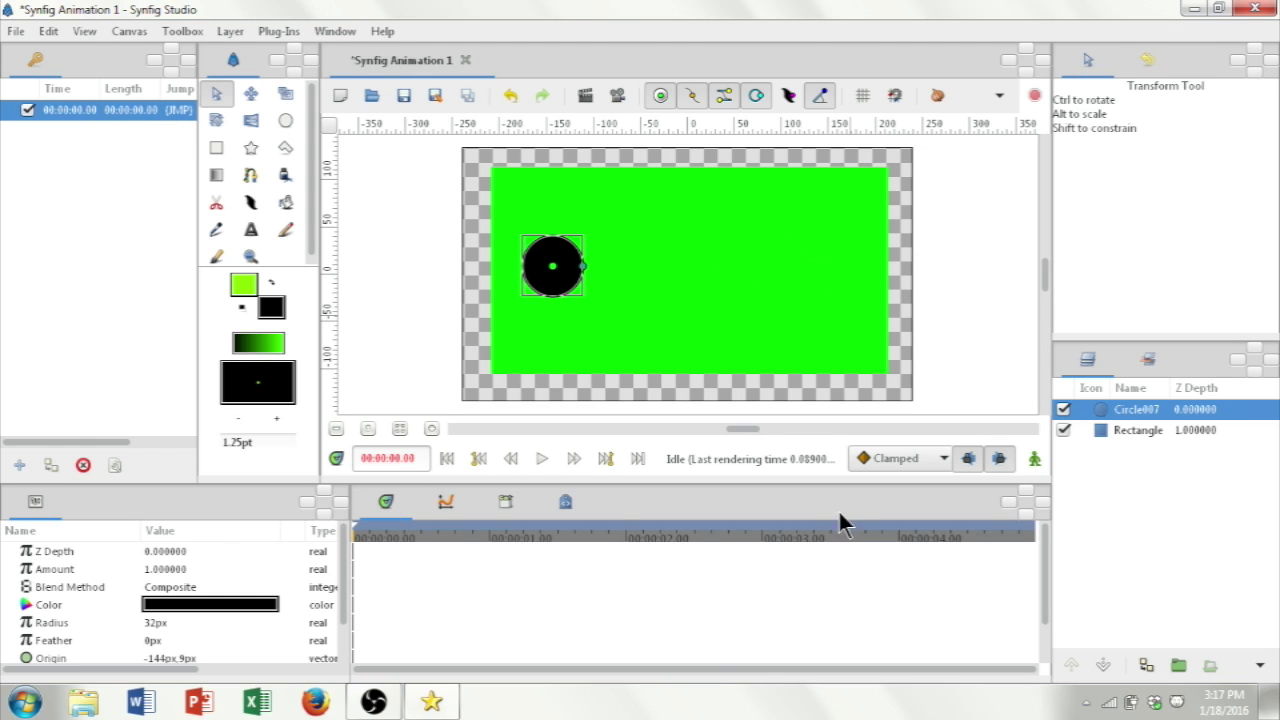
Add a second keyframe at 00:00:03.00, then return the time cursor to zero.
{"action": "mouse_move", "coordinate": [764, 533]}
{"action": "left_mouse_down"}
{"action": "mouse_move", "coordinate": [808, 534]}
{"action": "mouse_move", "coordinate": [768, 531]}
{"action": "mouse_move", "coordinate": [801, 532]}
{"action": "mouse_move", "coordinate": [773, 533]}
{"action": "mouse_move", "coordinate": [765, 550]}
{"action": "left_mouse_up"}
{"action": "left_click", "coordinate": [19, 466]}
{"action": "left_click_drag", "start_coordinate": [738, 531], "coordinate": [529, 533]}
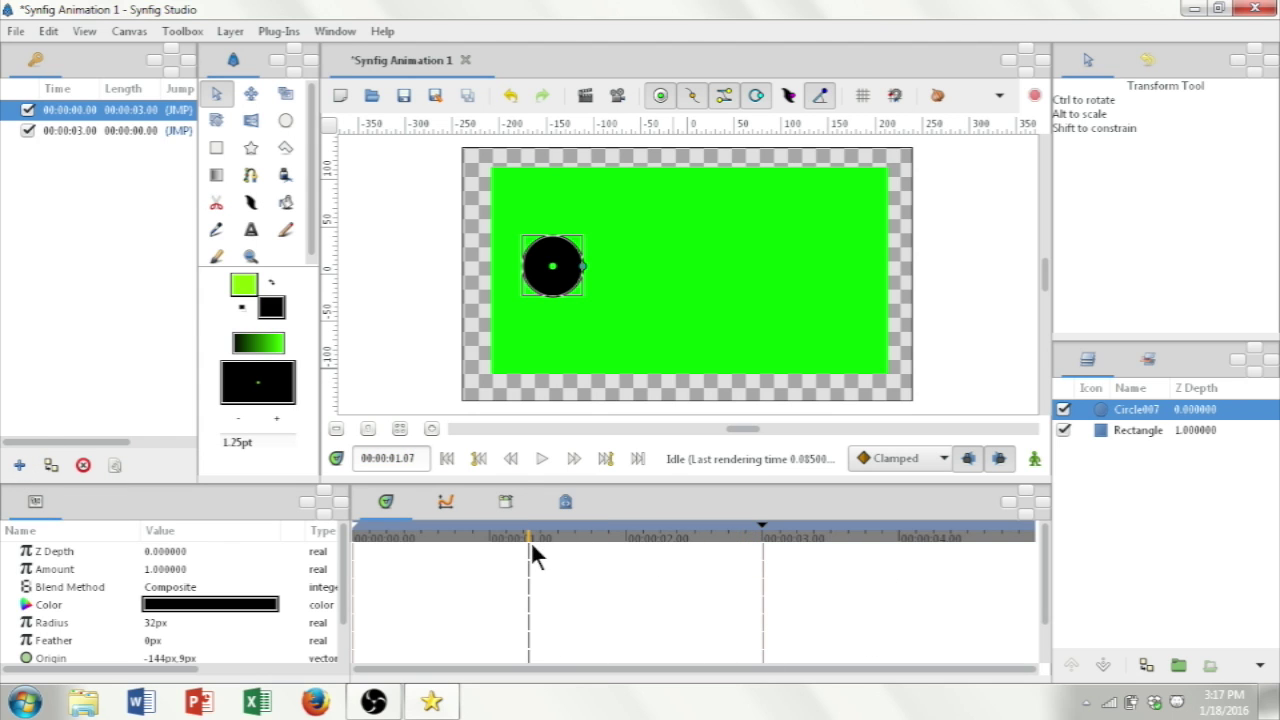
{"action": "left_click", "coordinate": [177, 108]}
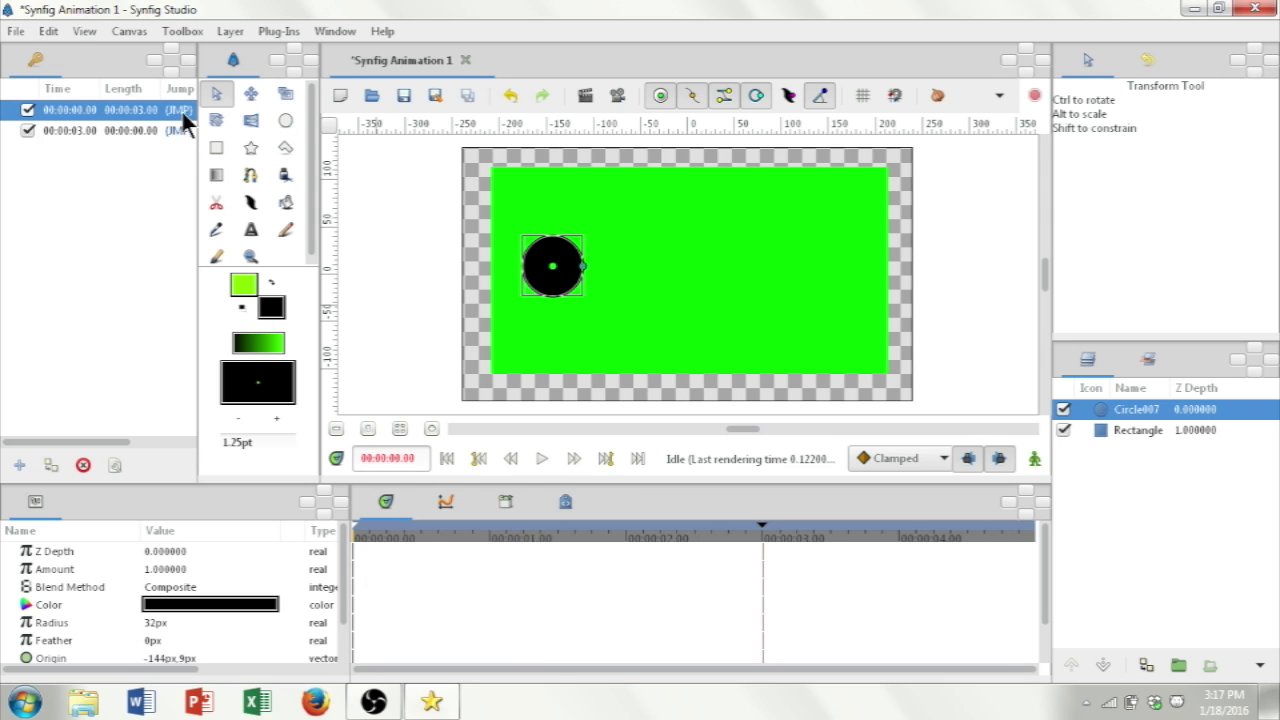
In animation mode, drag the circle to origin 153px,11px at the 3-second keyframe.
{"action": "left_click", "coordinate": [182, 126]}
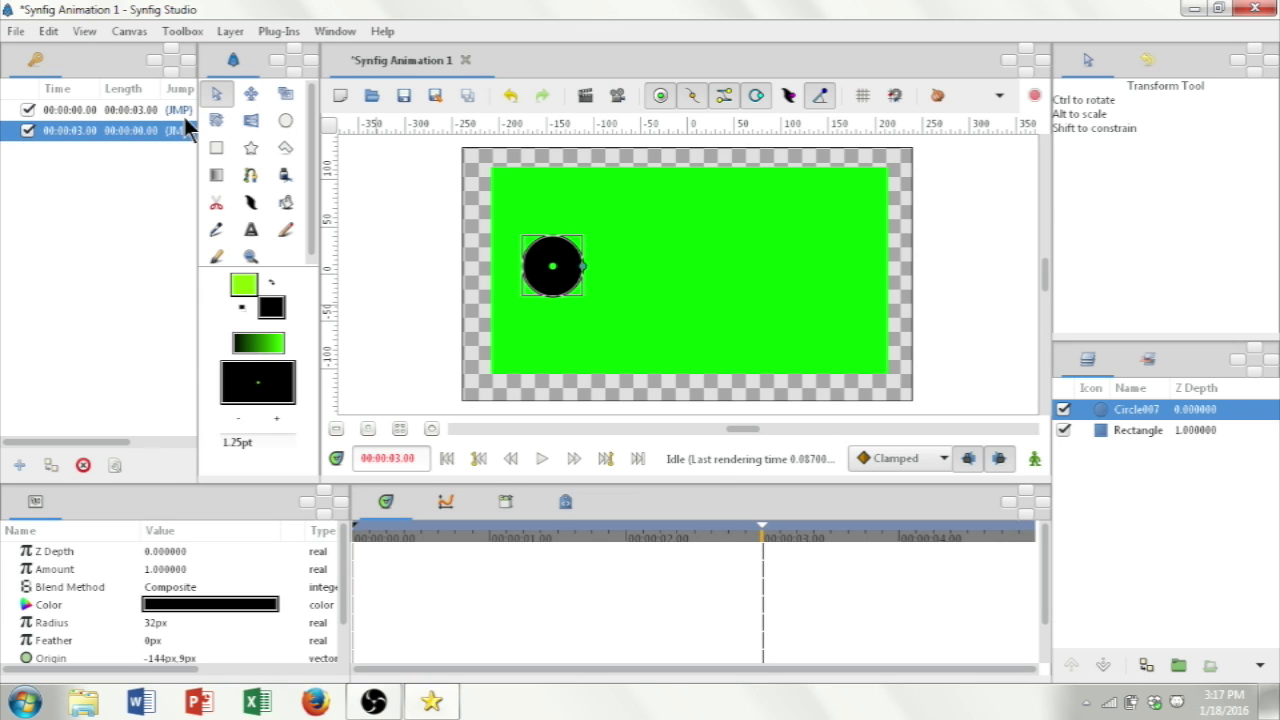
{"action": "left_click", "coordinate": [181, 107]}
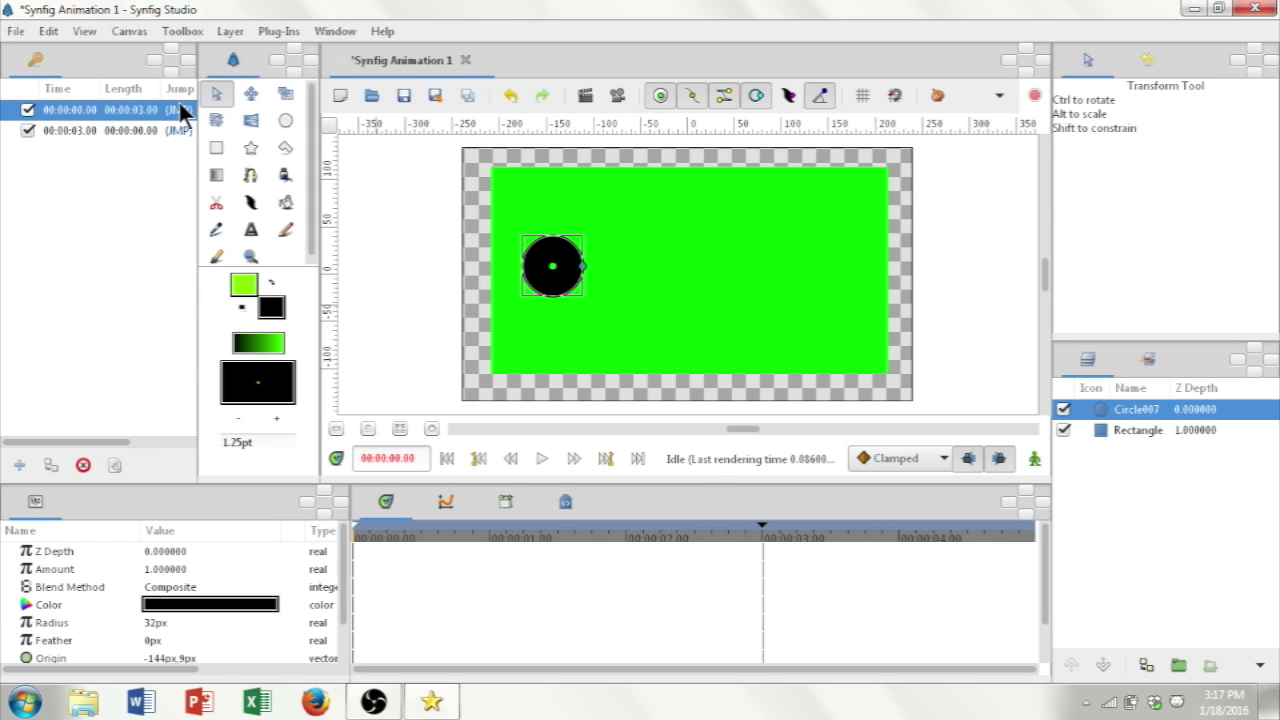
{"action": "left_click", "coordinate": [1033, 462]}
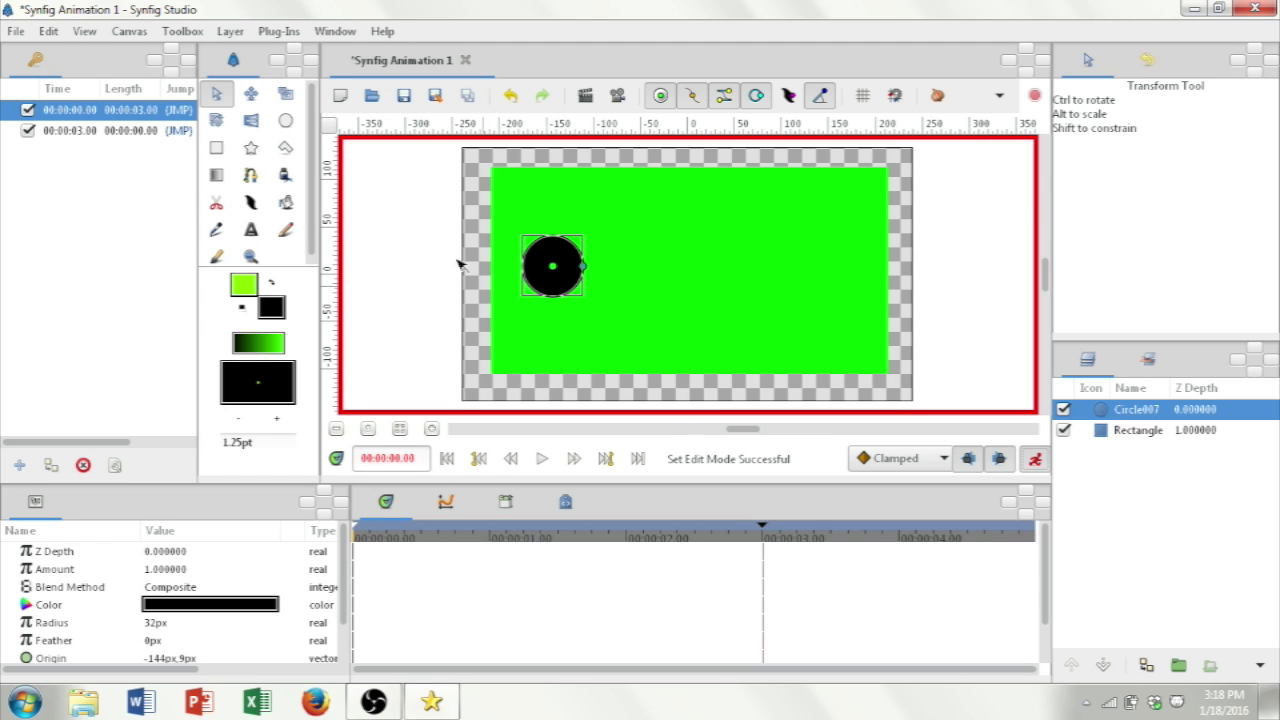
{"action": "left_click", "coordinate": [182, 130]}
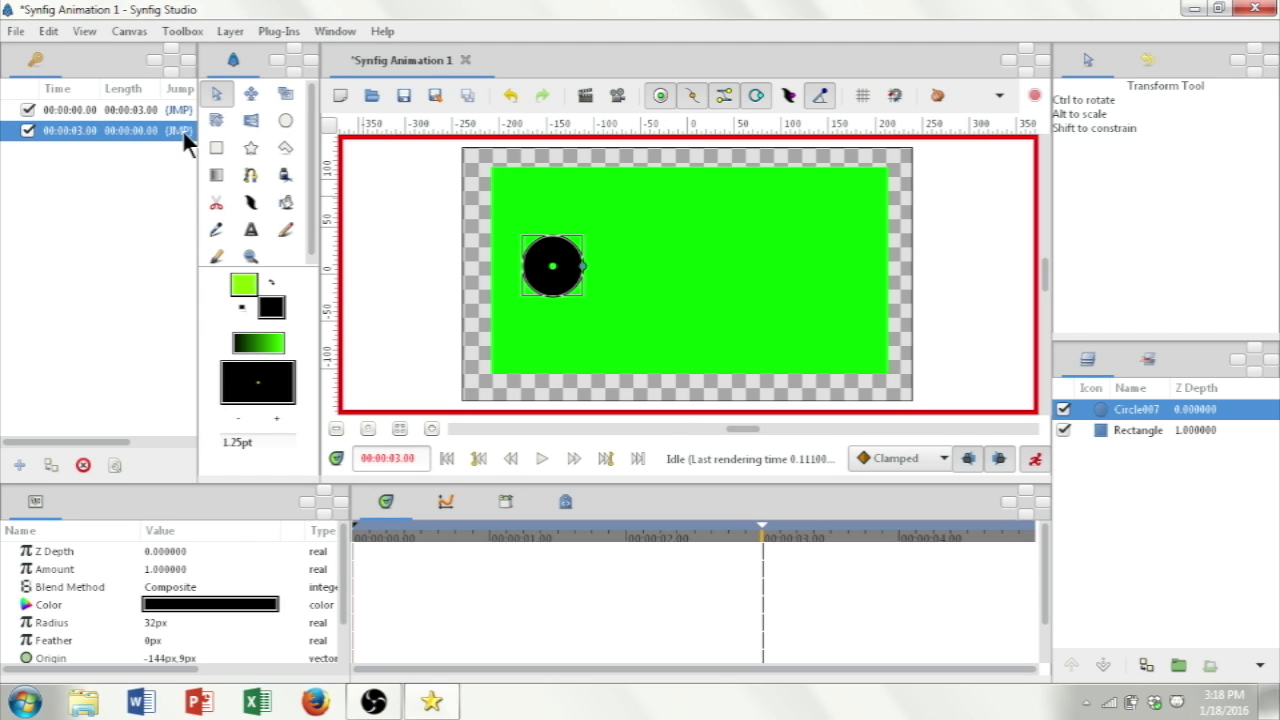
{"action": "left_click_drag", "start_coordinate": [555, 268], "coordinate": [833, 267]}
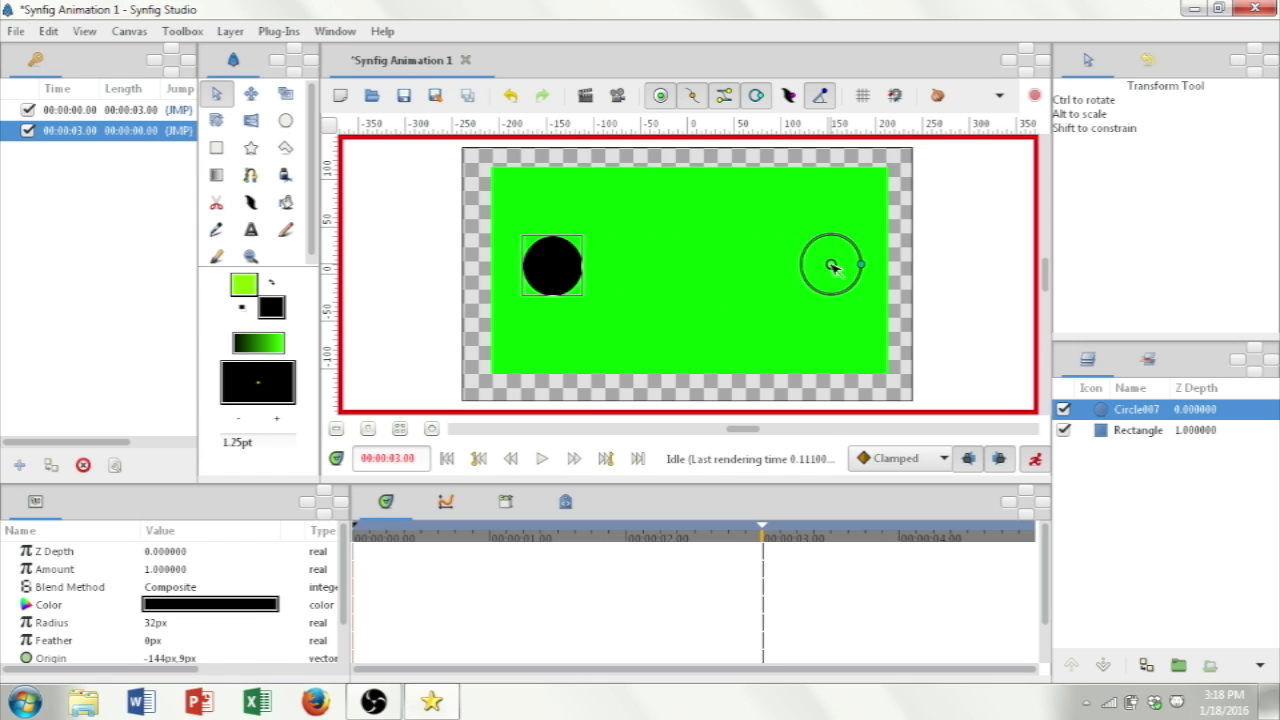
{"action": "right_click", "coordinate": [355, 658]}
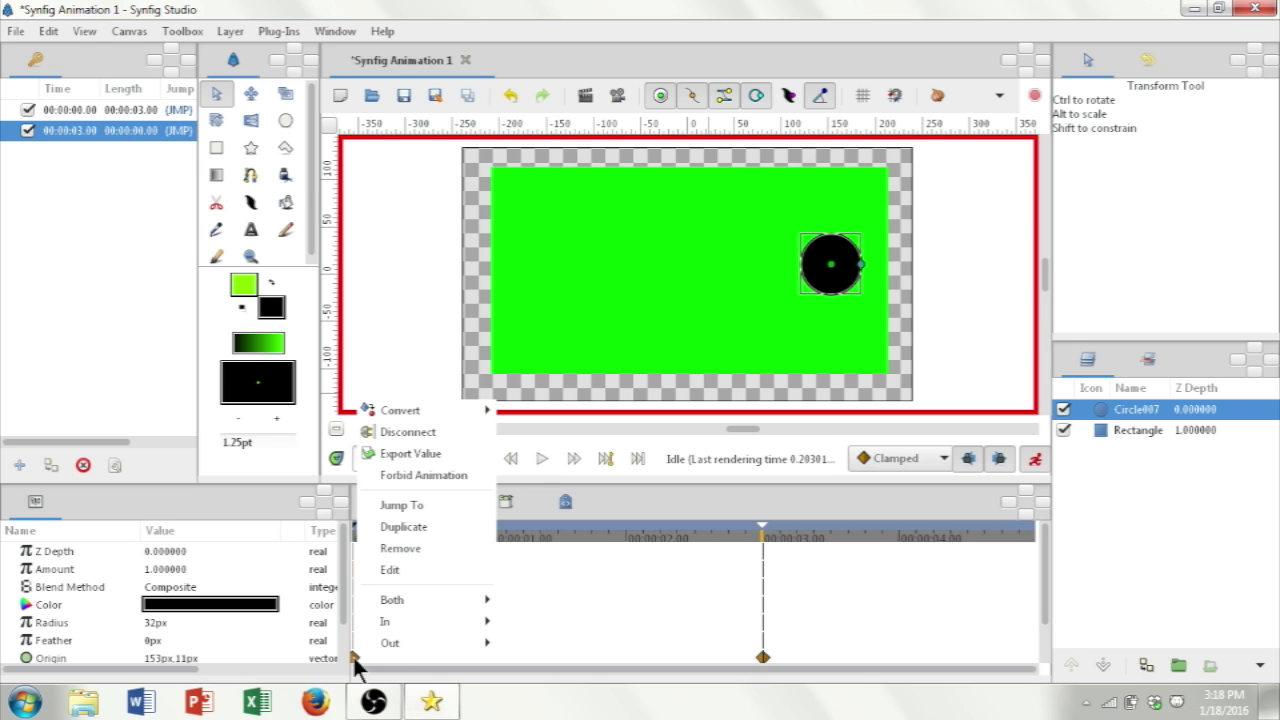
{"action": "left_click", "coordinate": [390, 6]}
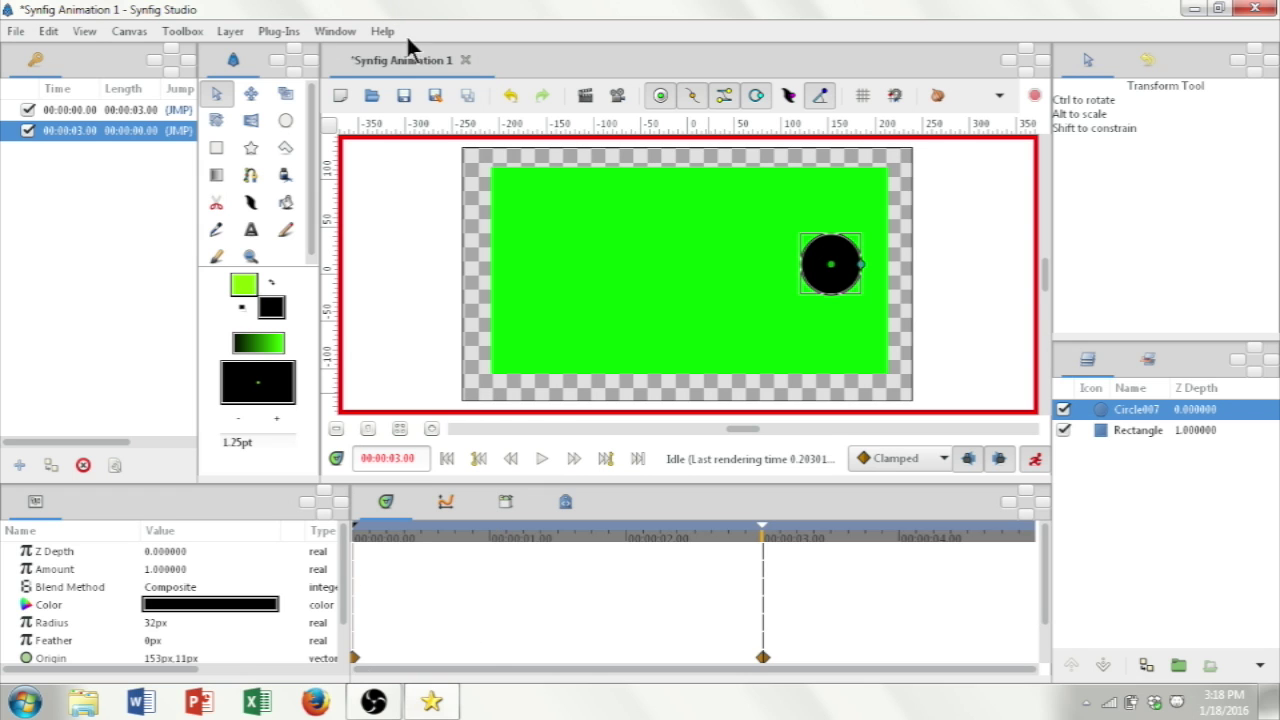
{"action": "scroll", "coordinate": [763, 655], "scroll_direction": "down", "scroll_amount": 1}
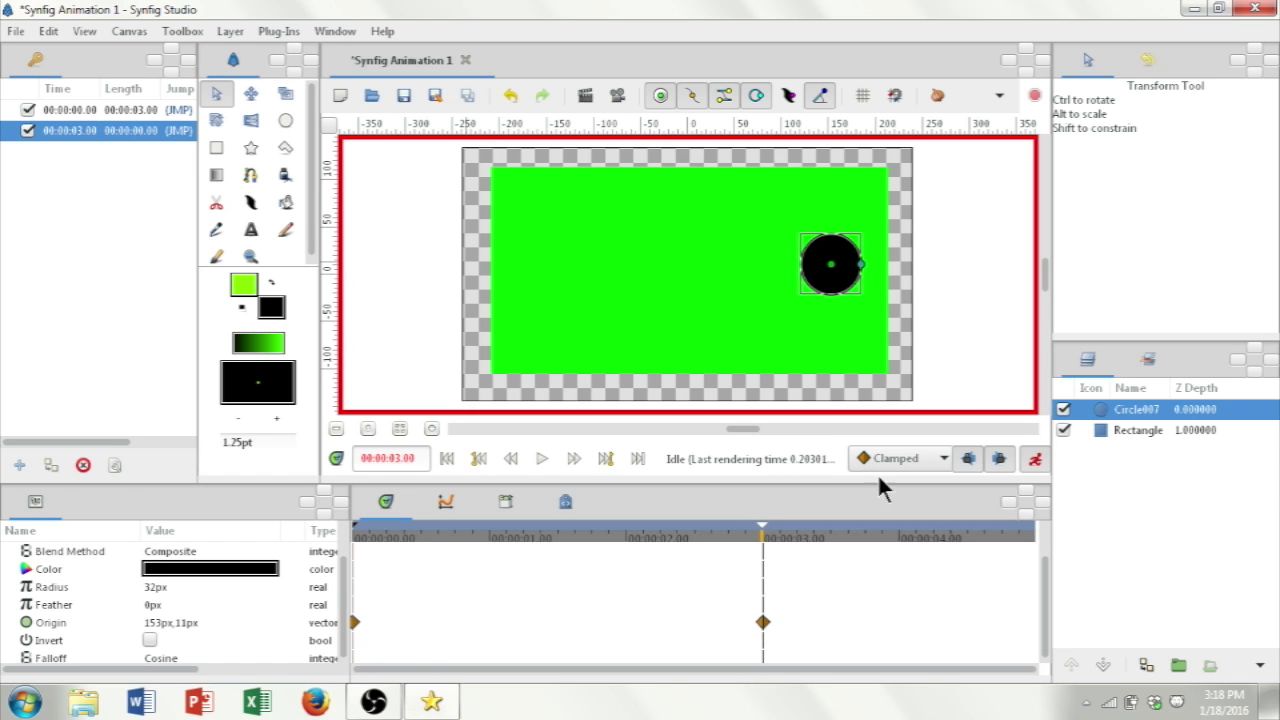
Turn animation mode off, preview the slide, and drag the keyframe earlier to about 1 second.
{"action": "left_click", "coordinate": [1036, 465]}
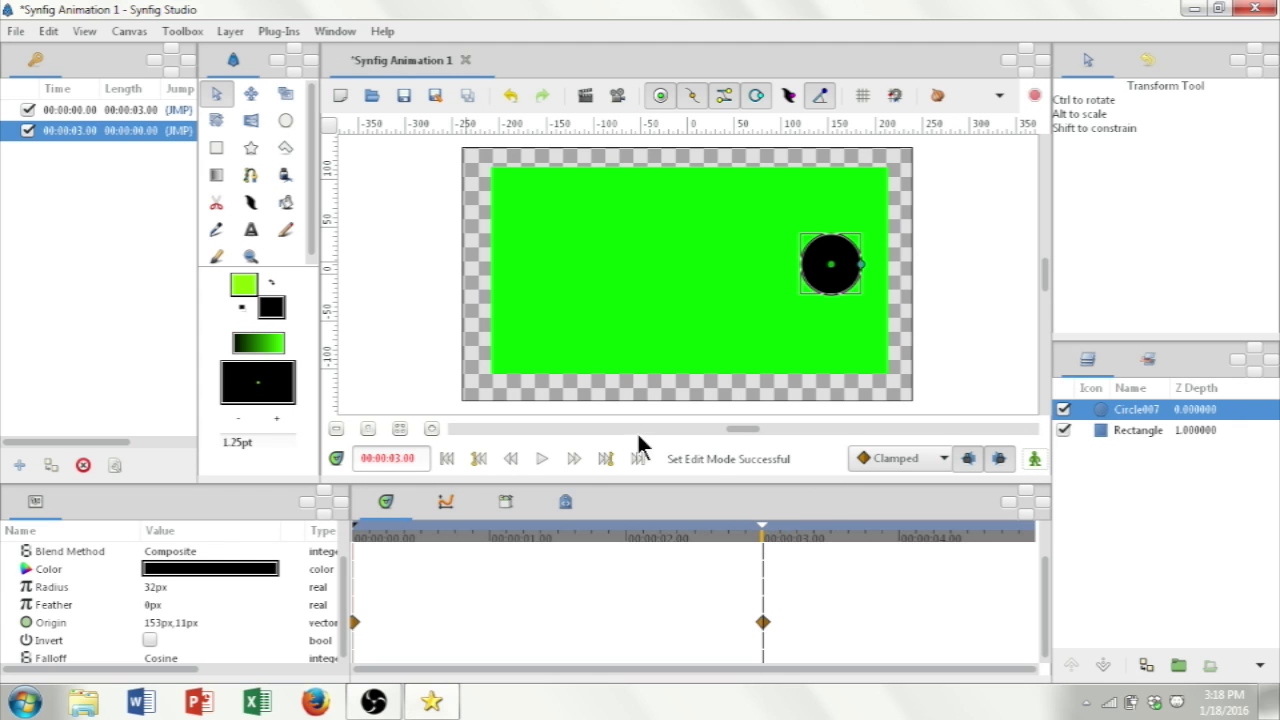
{"action": "left_click", "coordinate": [447, 458]}
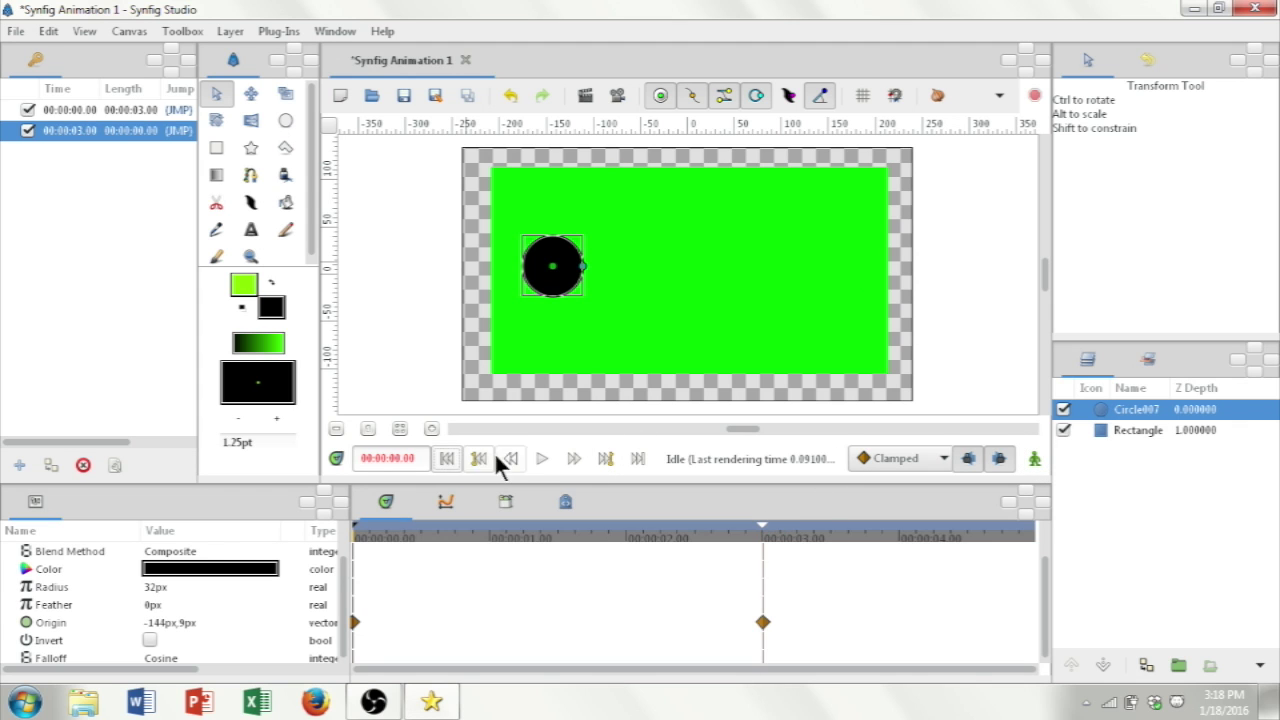
{"action": "left_click", "coordinate": [547, 458]}
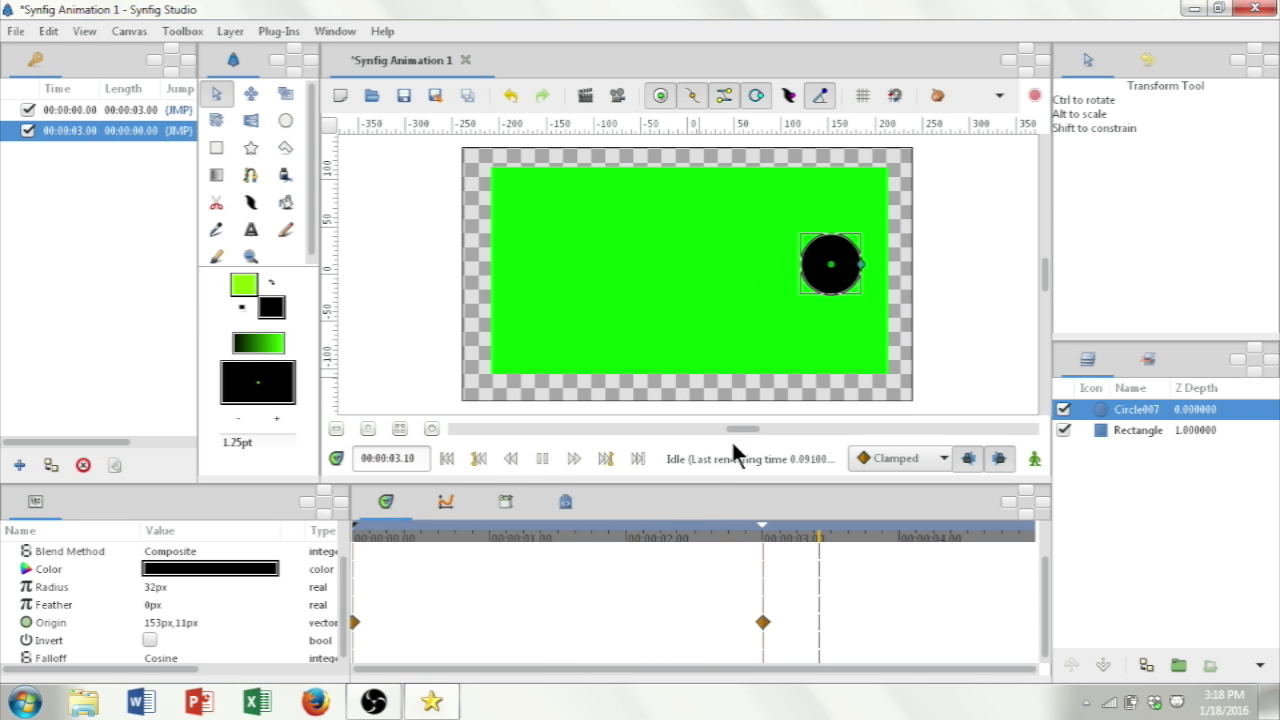
{"action": "left_click", "coordinate": [542, 458]}
{"action": "left_click_drag", "start_coordinate": [762, 523], "coordinate": [543, 517]}
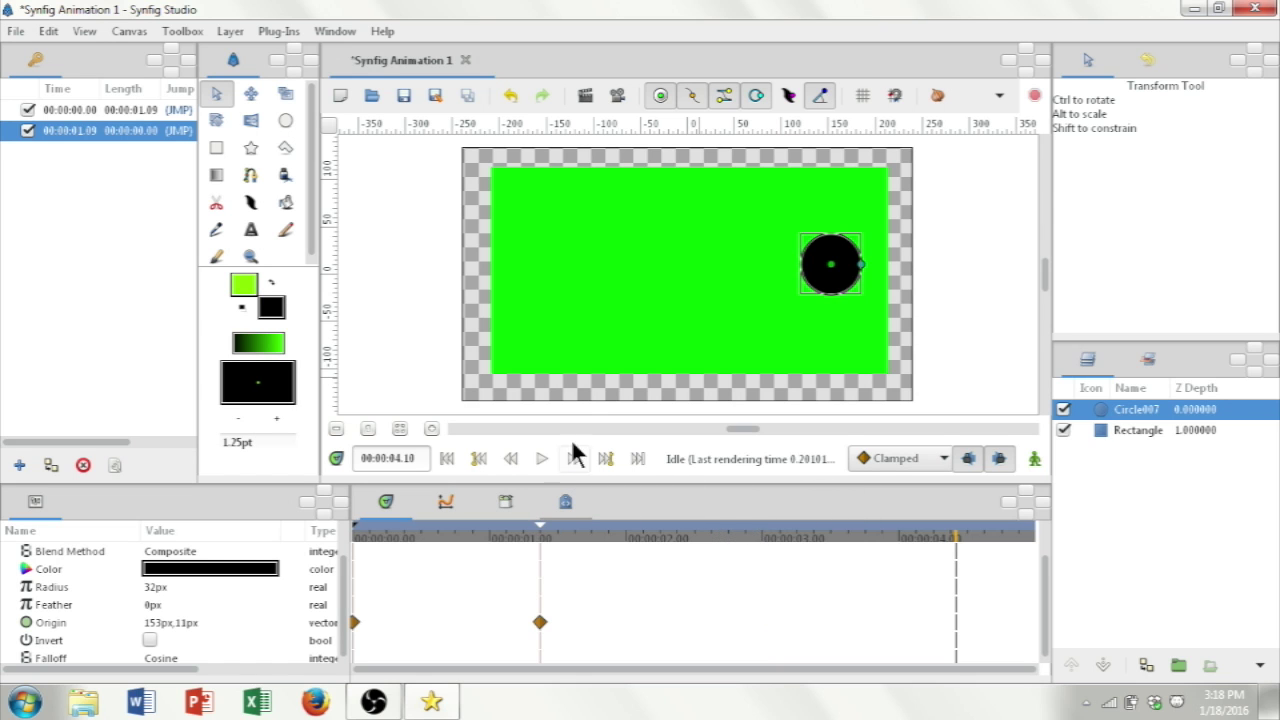
{"action": "left_click", "coordinate": [542, 458]}
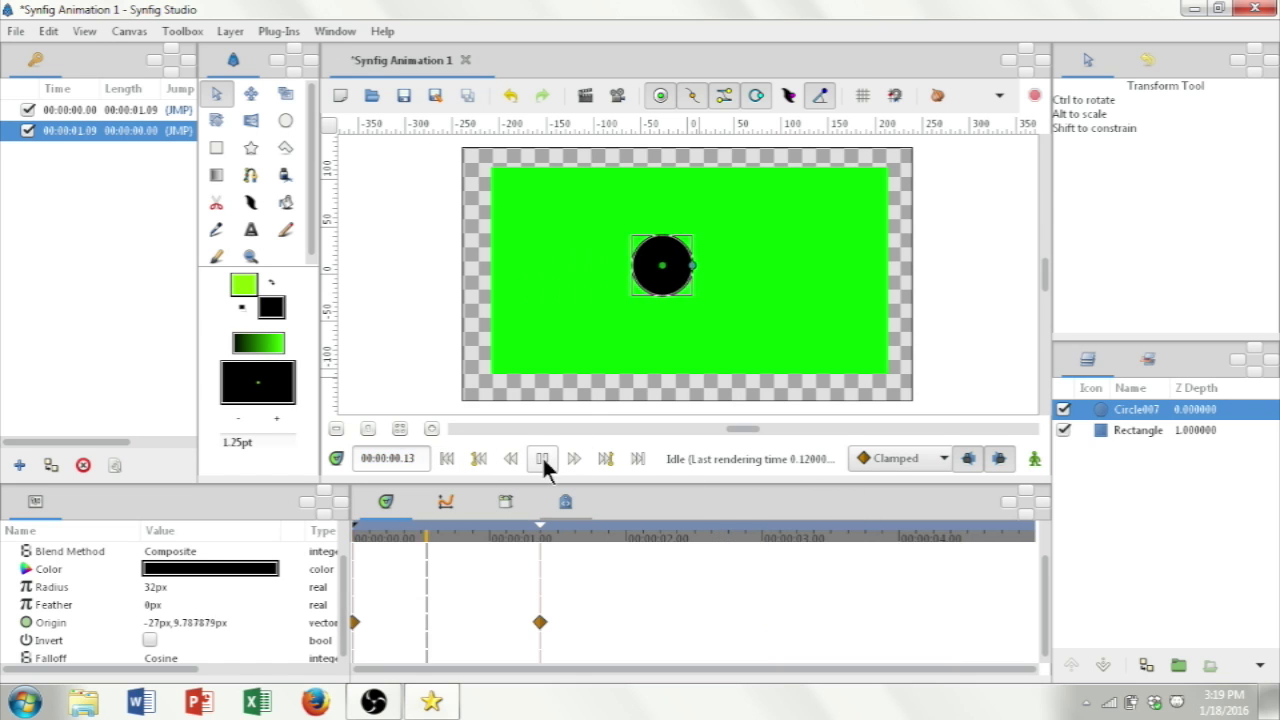
{"action": "left_click", "coordinate": [543, 460]}
Move the keyframe to about 4.18 s and the end waypoint to about 0.8 s, previewing each.
{"action": "left_click_drag", "start_coordinate": [542, 530], "coordinate": [1000, 572]}
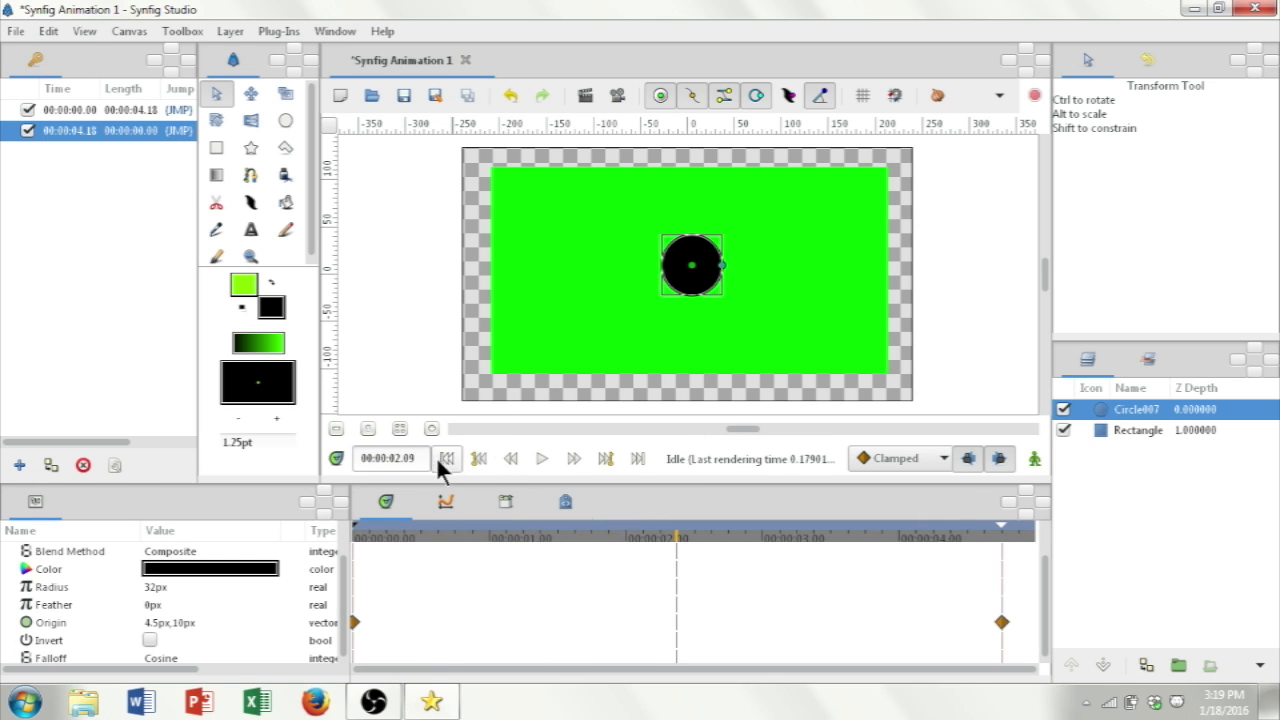
{"action": "left_click", "coordinate": [446, 458]}
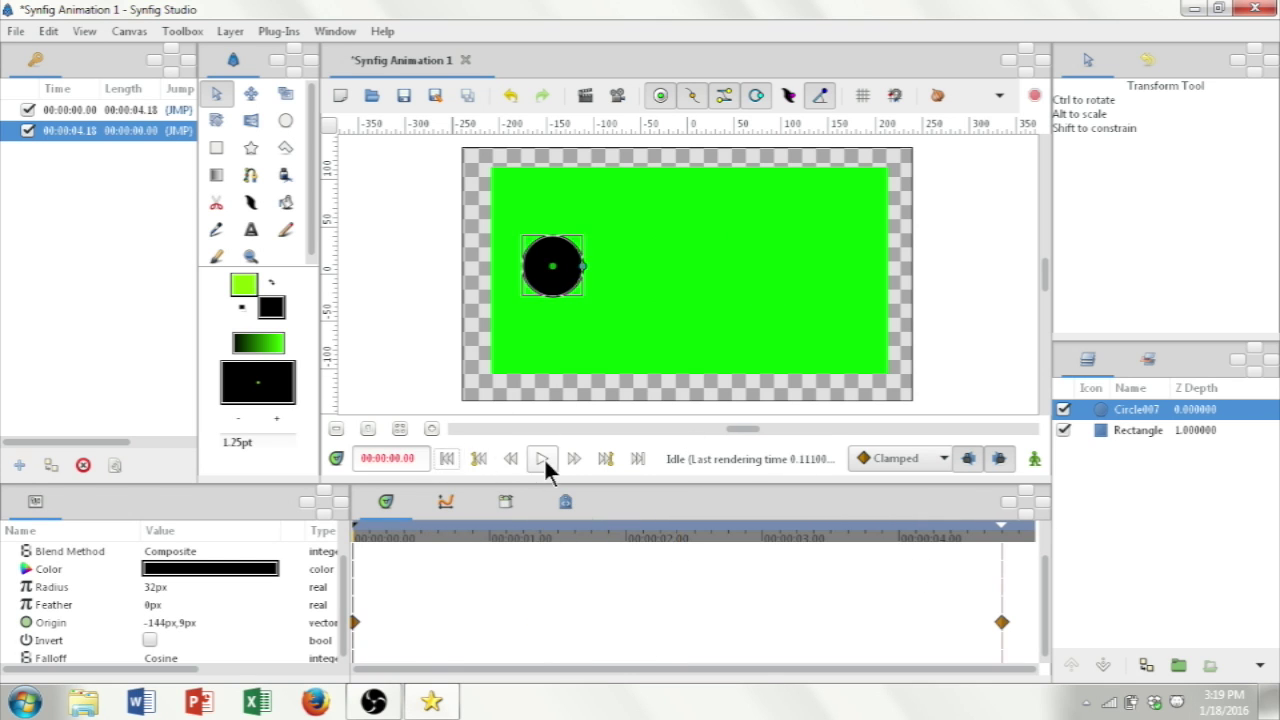
{"action": "left_click", "coordinate": [542, 458]}
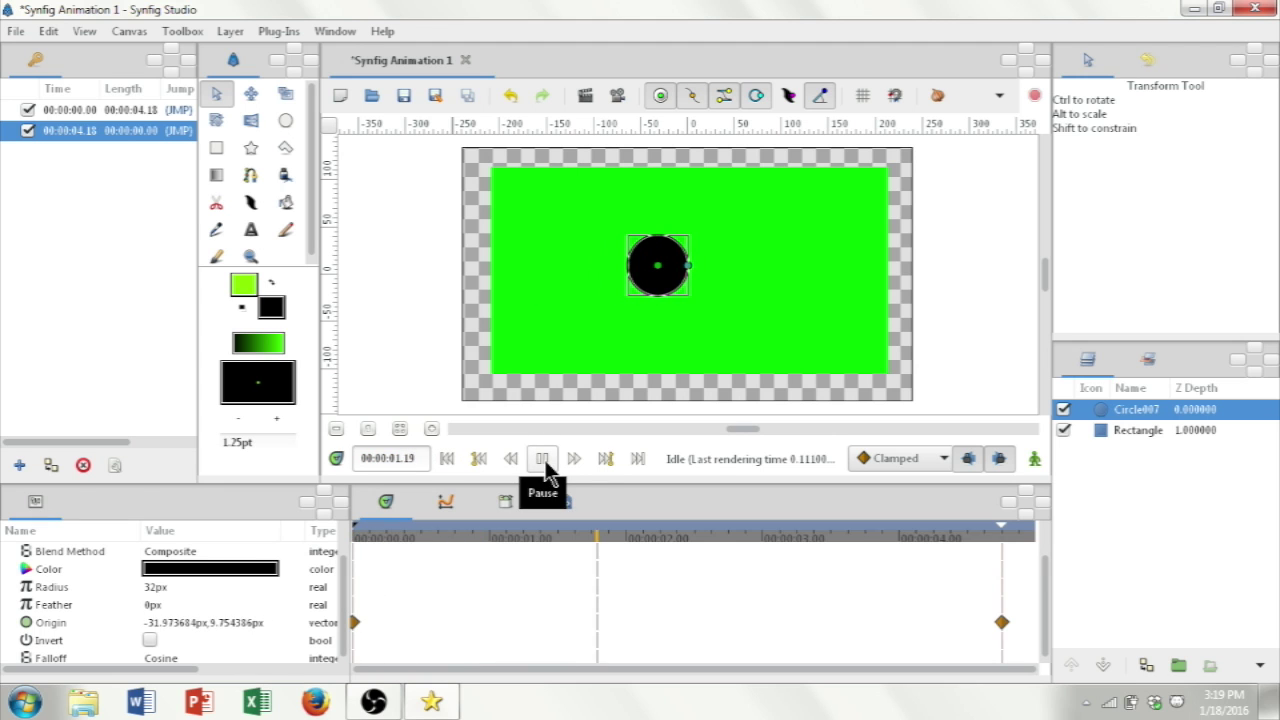
{"action": "left_click", "coordinate": [543, 460]}
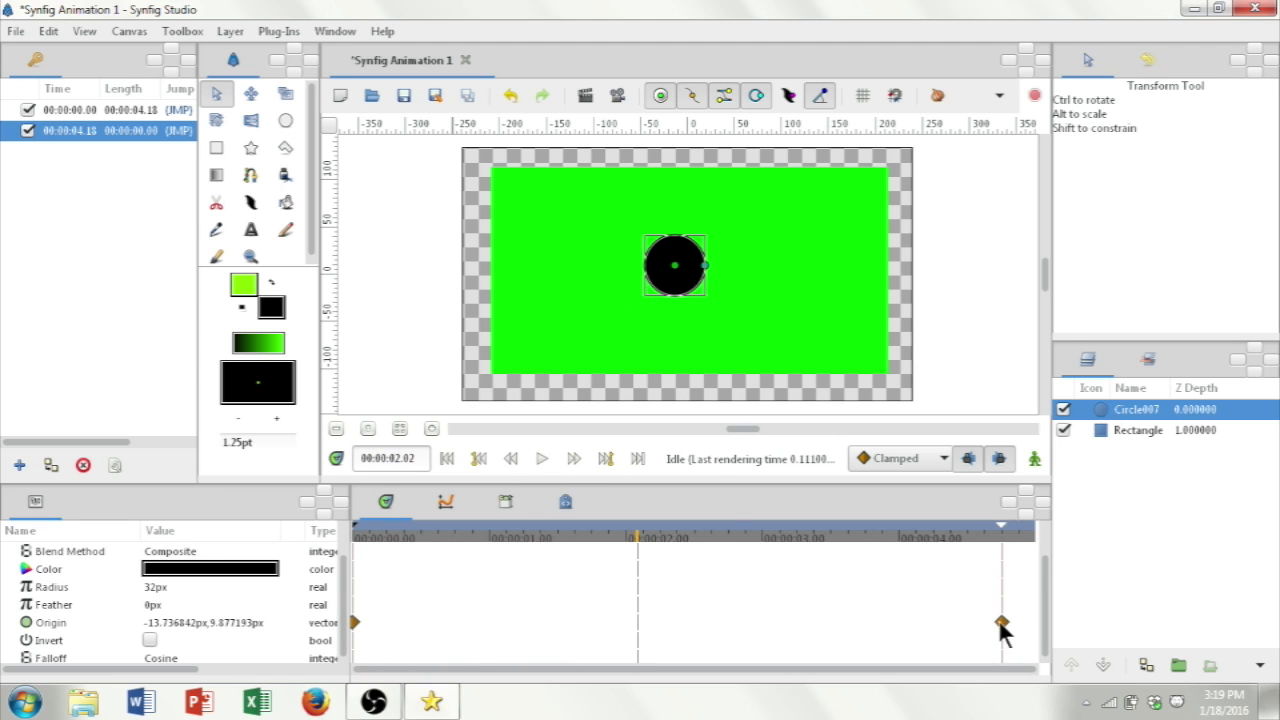
{"action": "left_click_drag", "start_coordinate": [945, 622], "coordinate": [449, 612]}
{"action": "left_click_drag", "start_coordinate": [612, 537], "coordinate": [311, 534]}
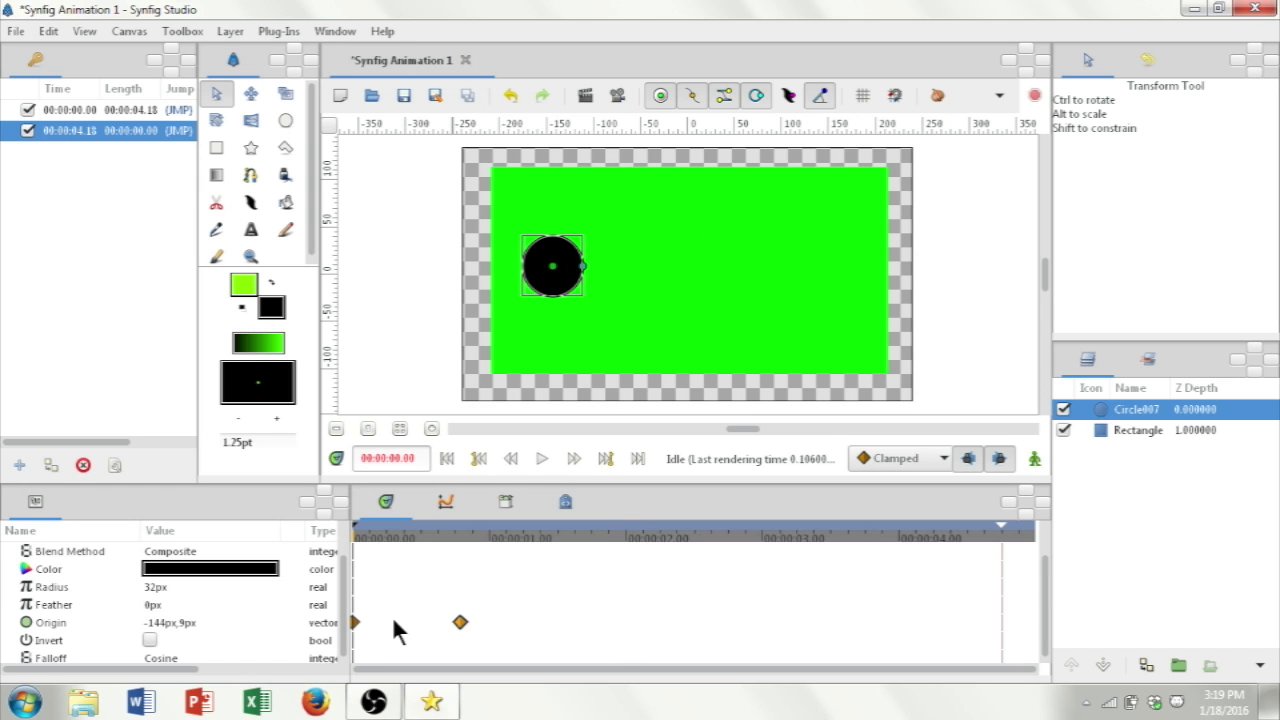
{"action": "left_click", "coordinate": [541, 459]}
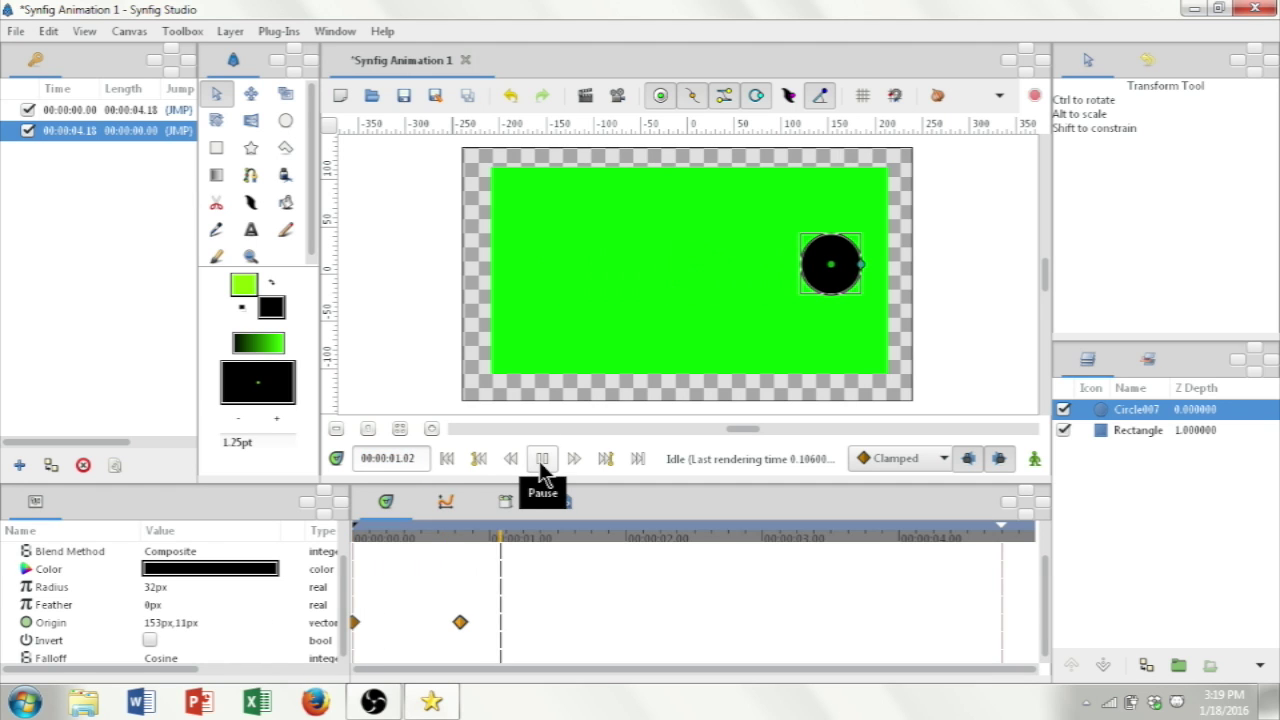
{"action": "left_click", "coordinate": [541, 466]}
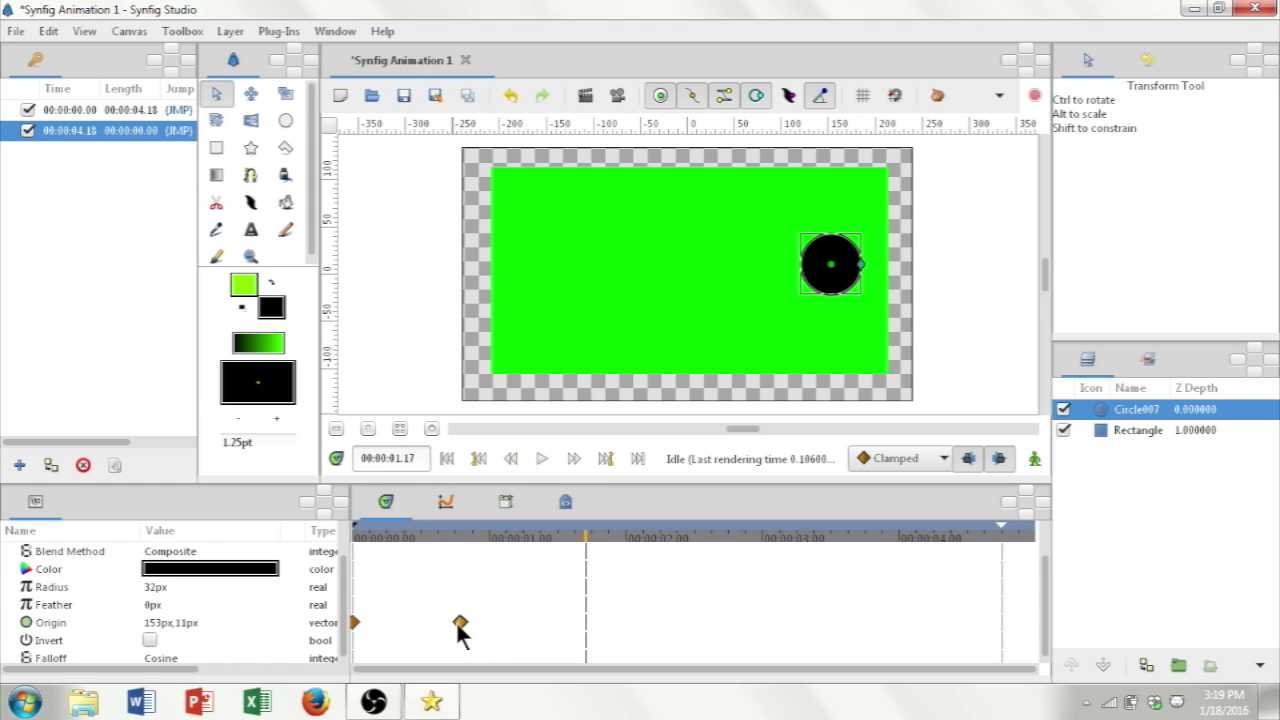
Undo the waypoint move, put the keyframe back at 3.00 s, and scrub to 0.
{"action": "key", "text": "ctrl+z"}
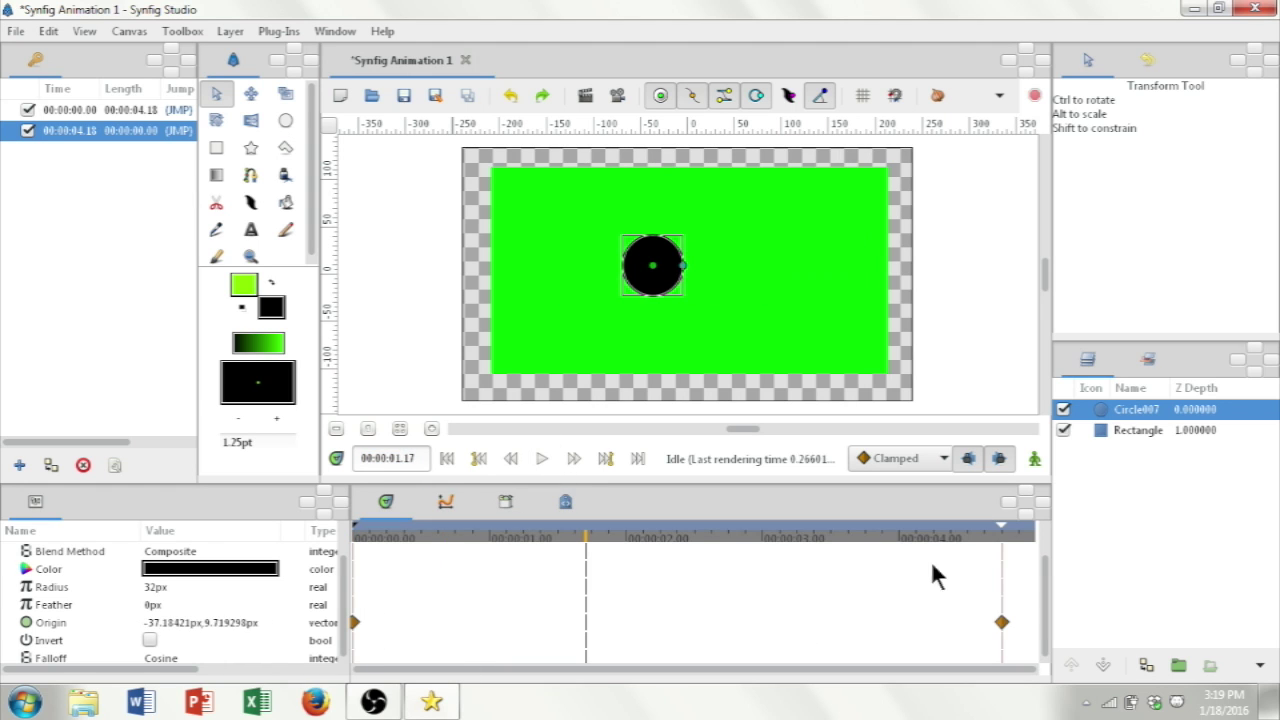
{"action": "left_click_drag", "start_coordinate": [1005, 525], "coordinate": [764, 532]}
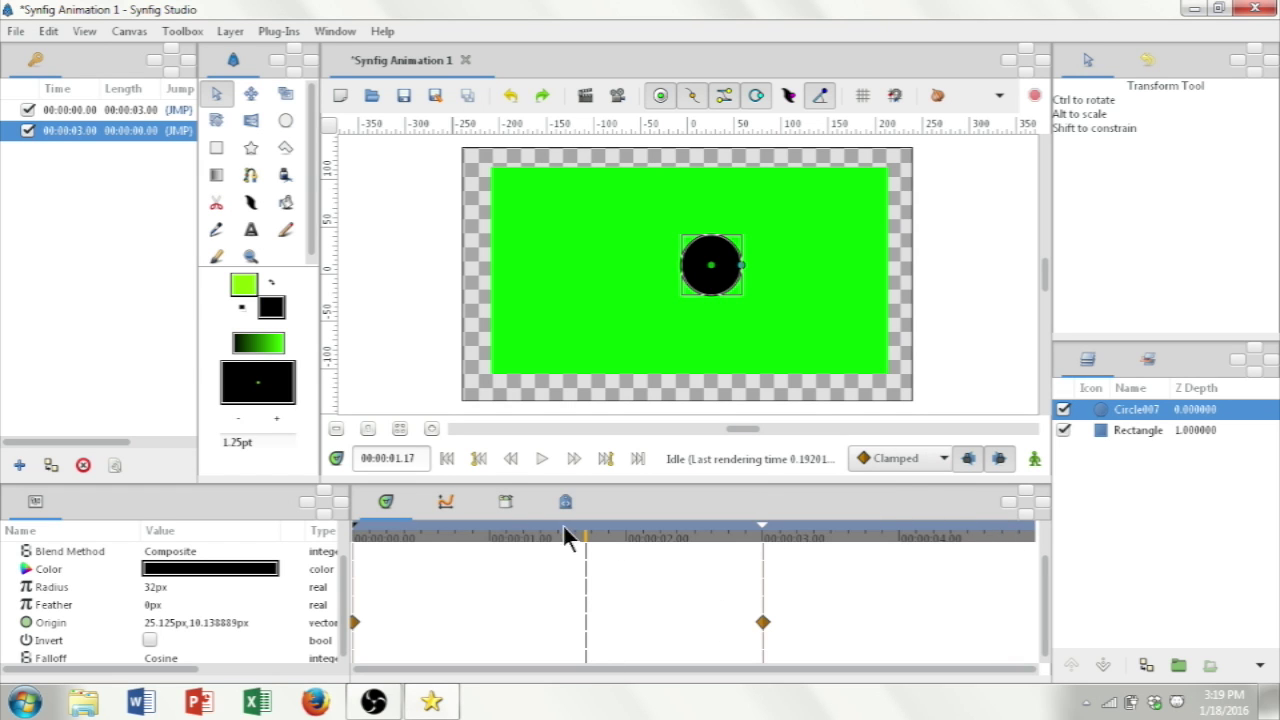
{"action": "left_click_drag", "start_coordinate": [578, 540], "coordinate": [318, 575]}
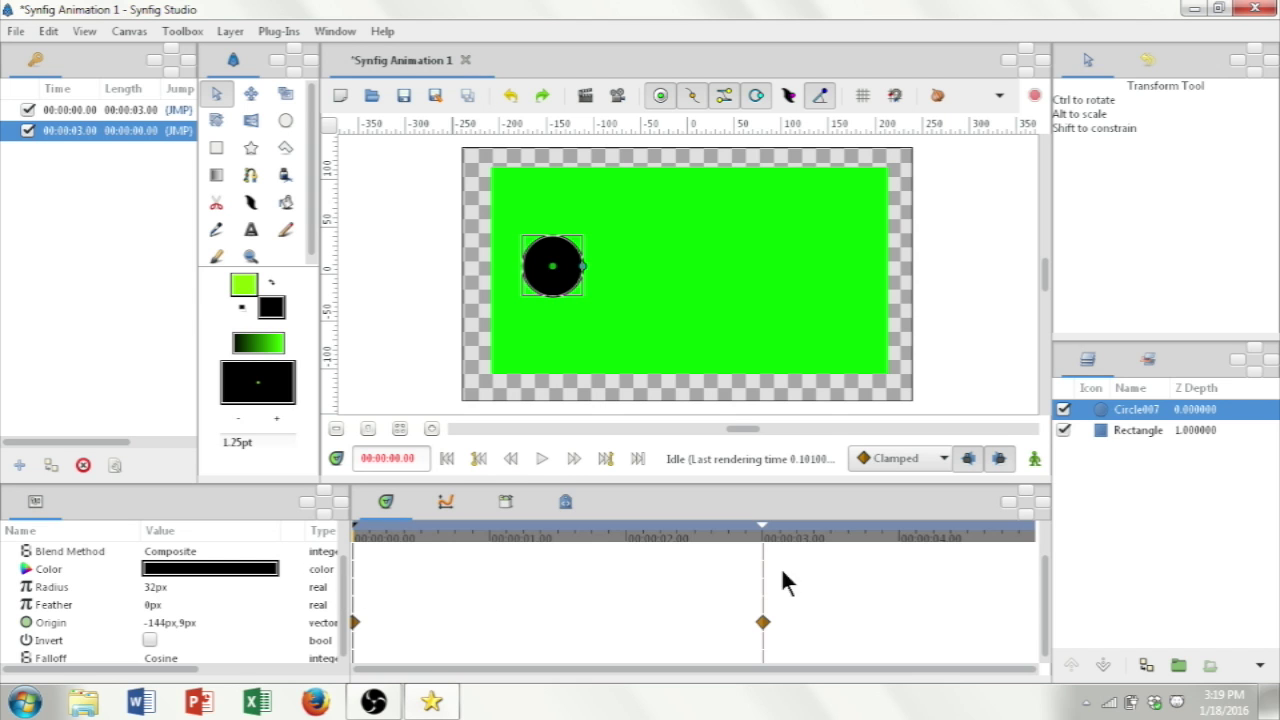
At 3 s in animation mode, scale the circle's radius from 32px to 87px, then replay from the start.
{"action": "left_click_drag", "start_coordinate": [363, 541], "coordinate": [763, 557]}
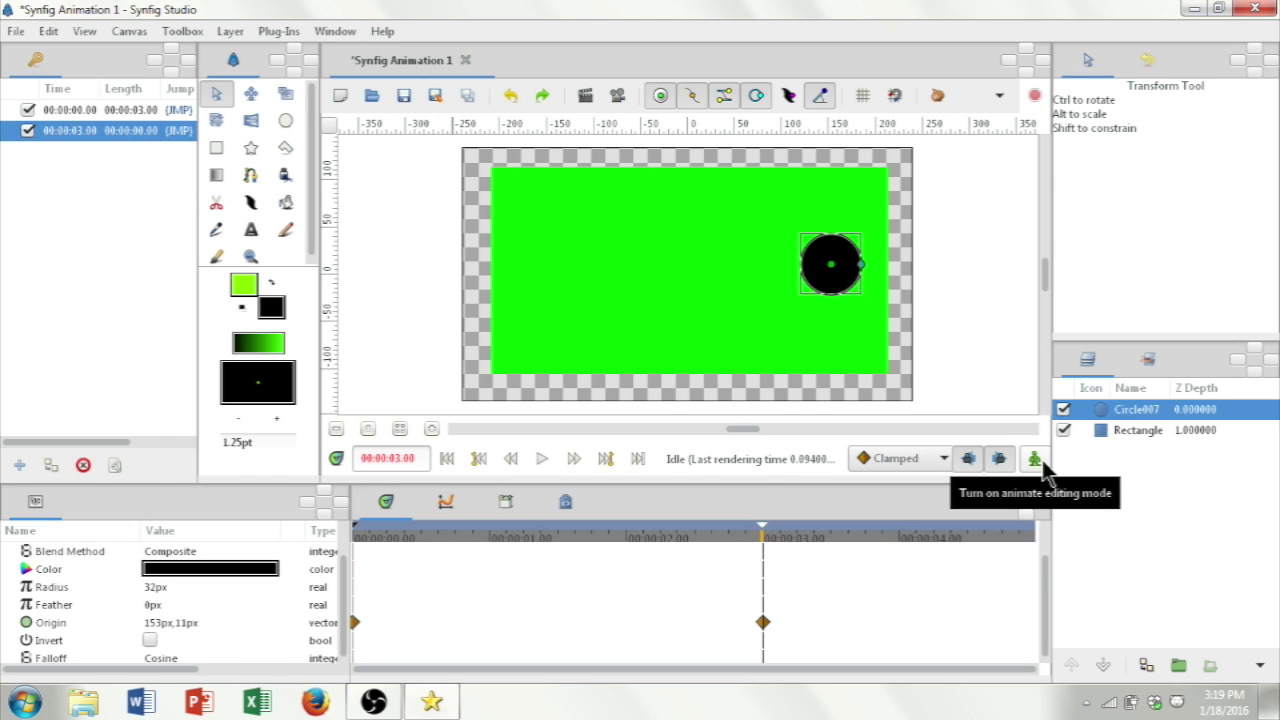
{"action": "left_click", "coordinate": [1035, 459]}
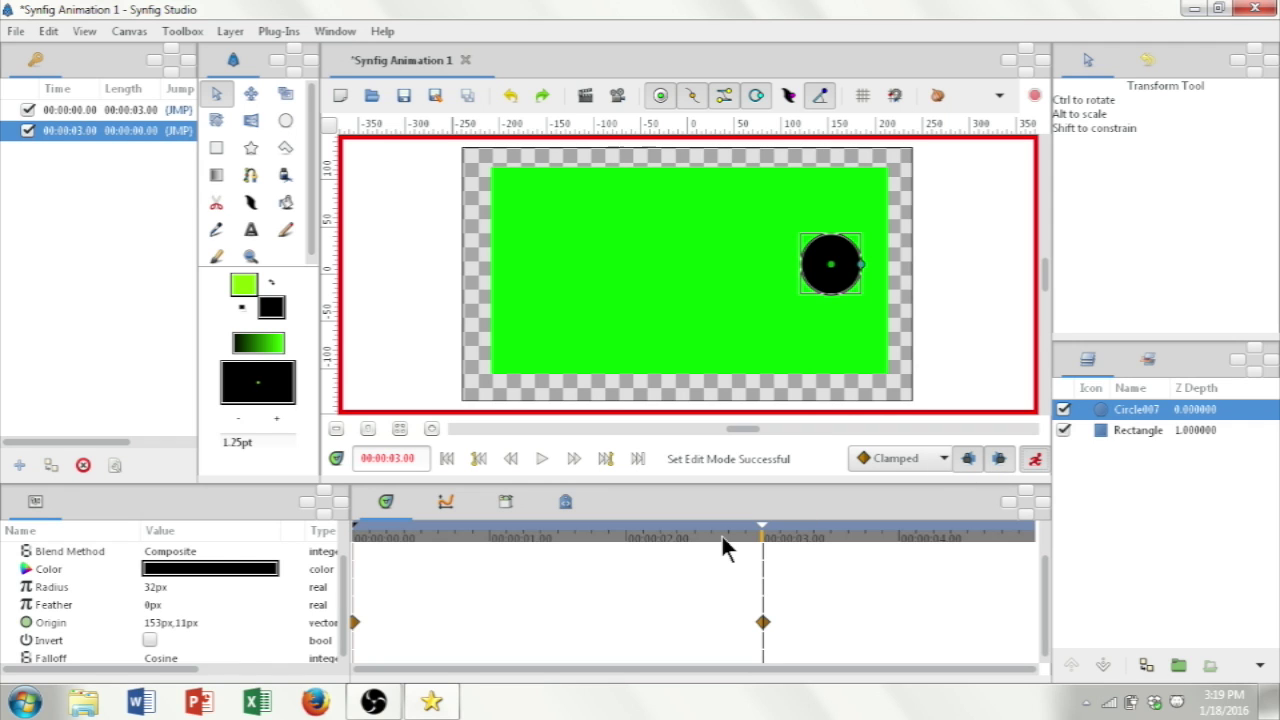
{"action": "left_click", "coordinate": [284, 94]}
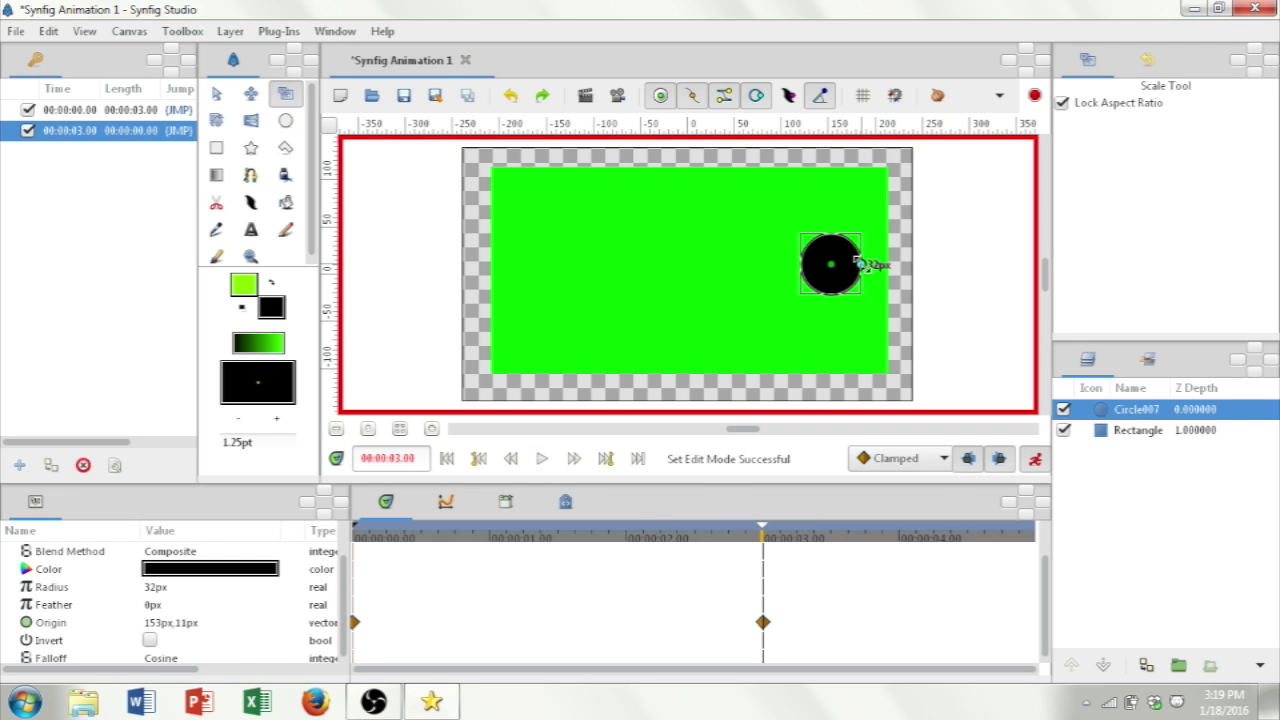
{"action": "left_click_drag", "start_coordinate": [861, 264], "coordinate": [906, 290]}
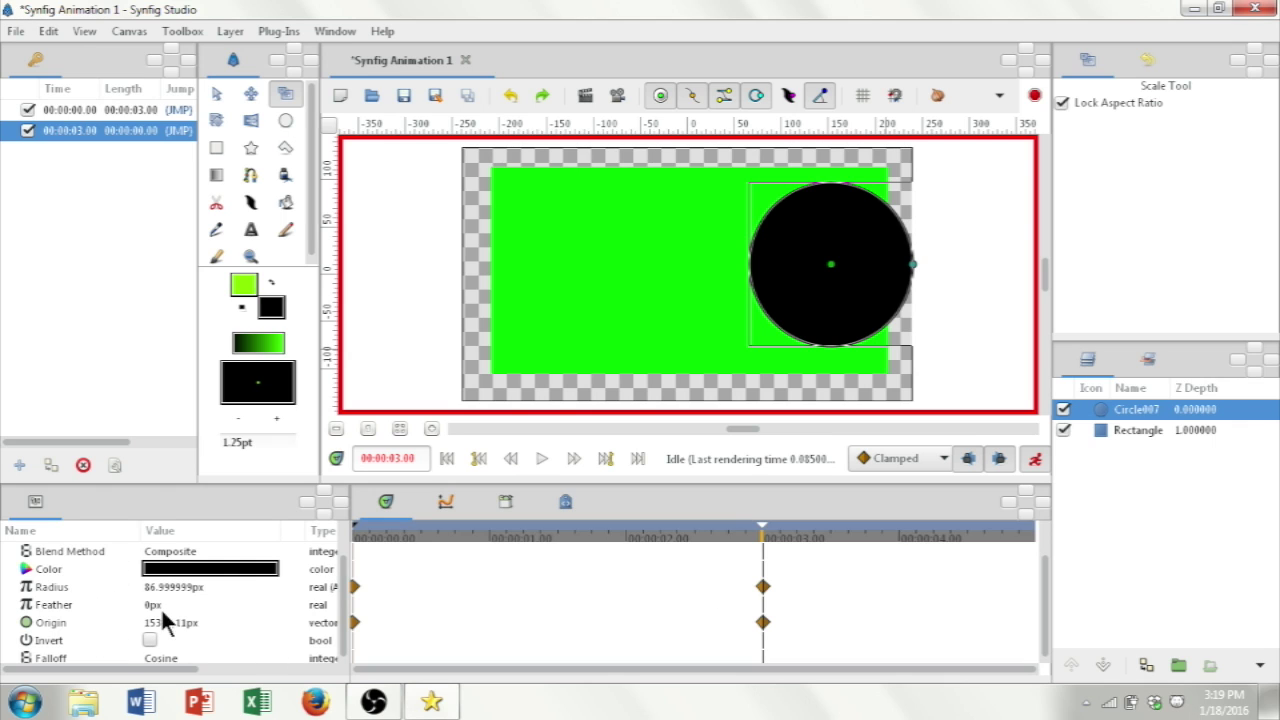
{"action": "left_click", "coordinate": [1033, 458]}
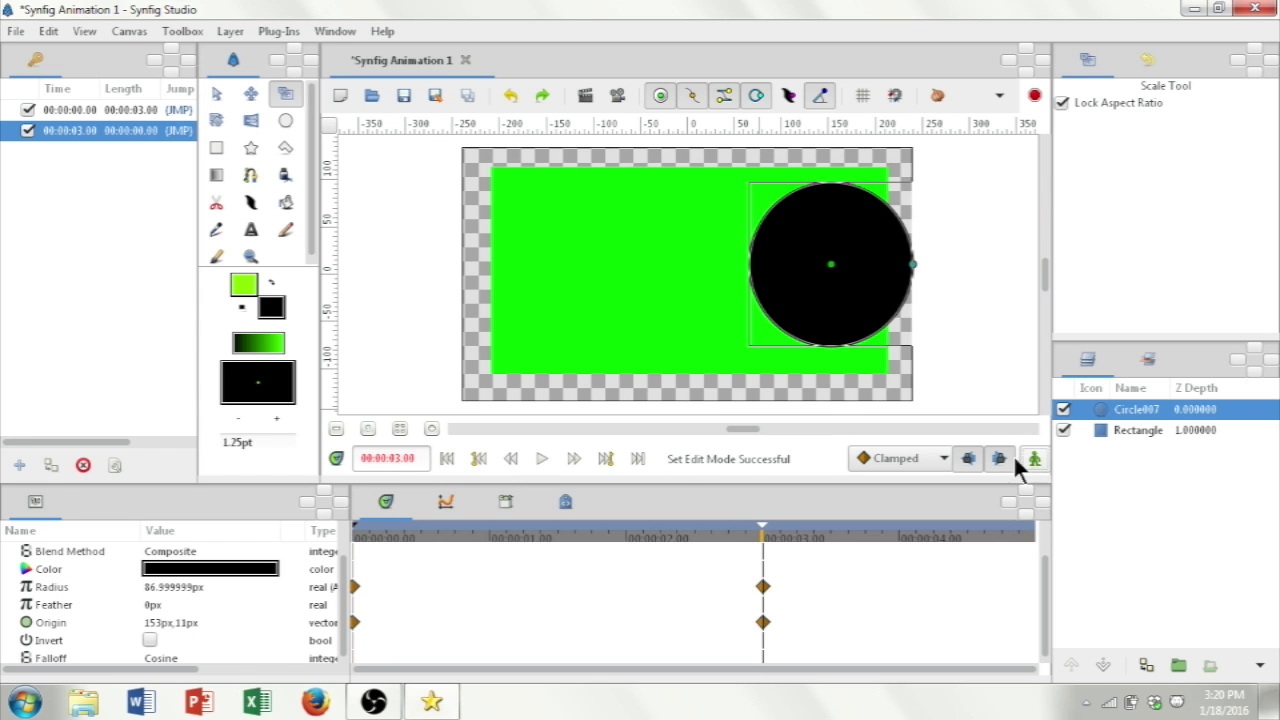
{"action": "left_click", "coordinate": [446, 460]}
{"action": "left_click", "coordinate": [542, 460]}
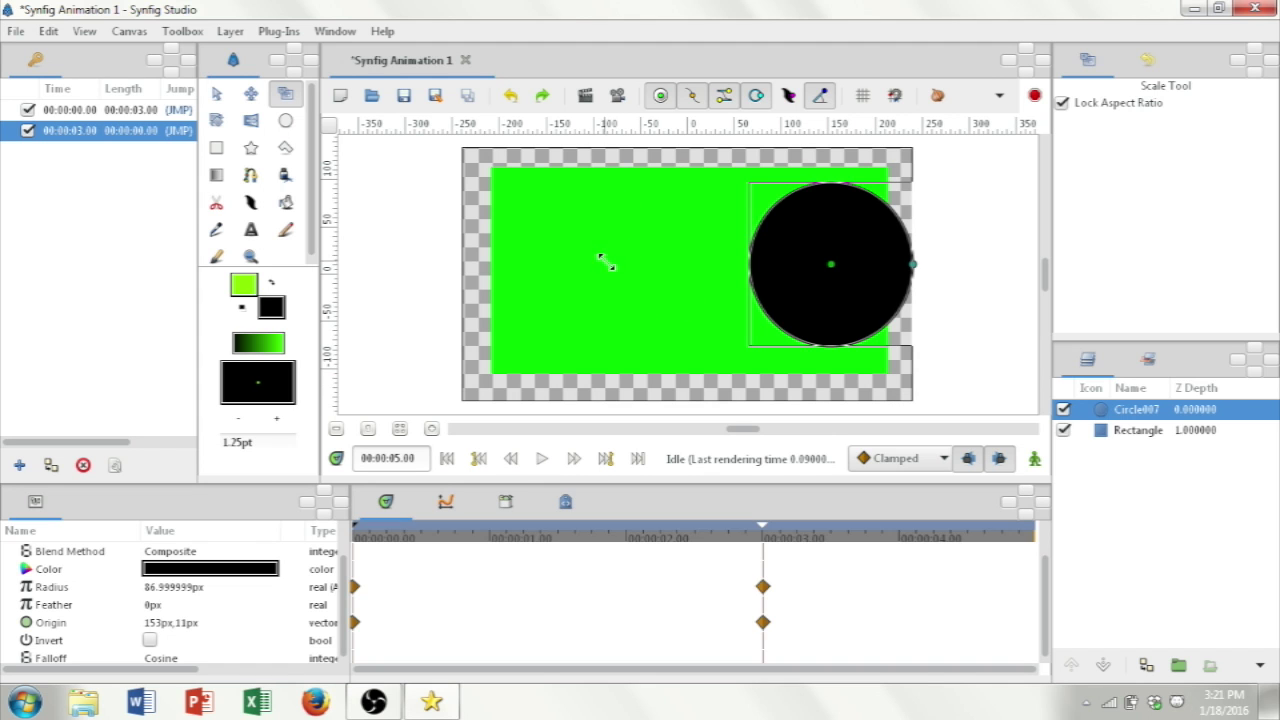
Create the new document Synfig Animation 2 and select the Spline Tool.
{"action": "left_click", "coordinate": [14, 31]}
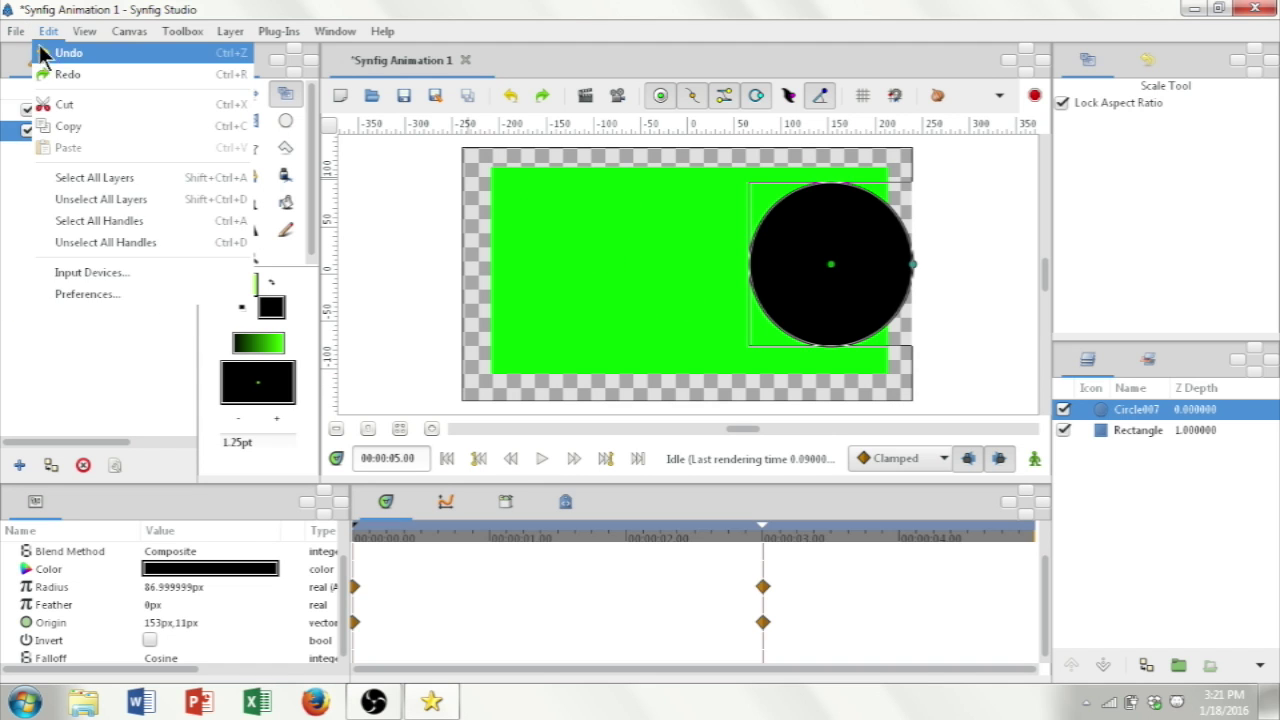
{"action": "left_click", "coordinate": [31, 62]}
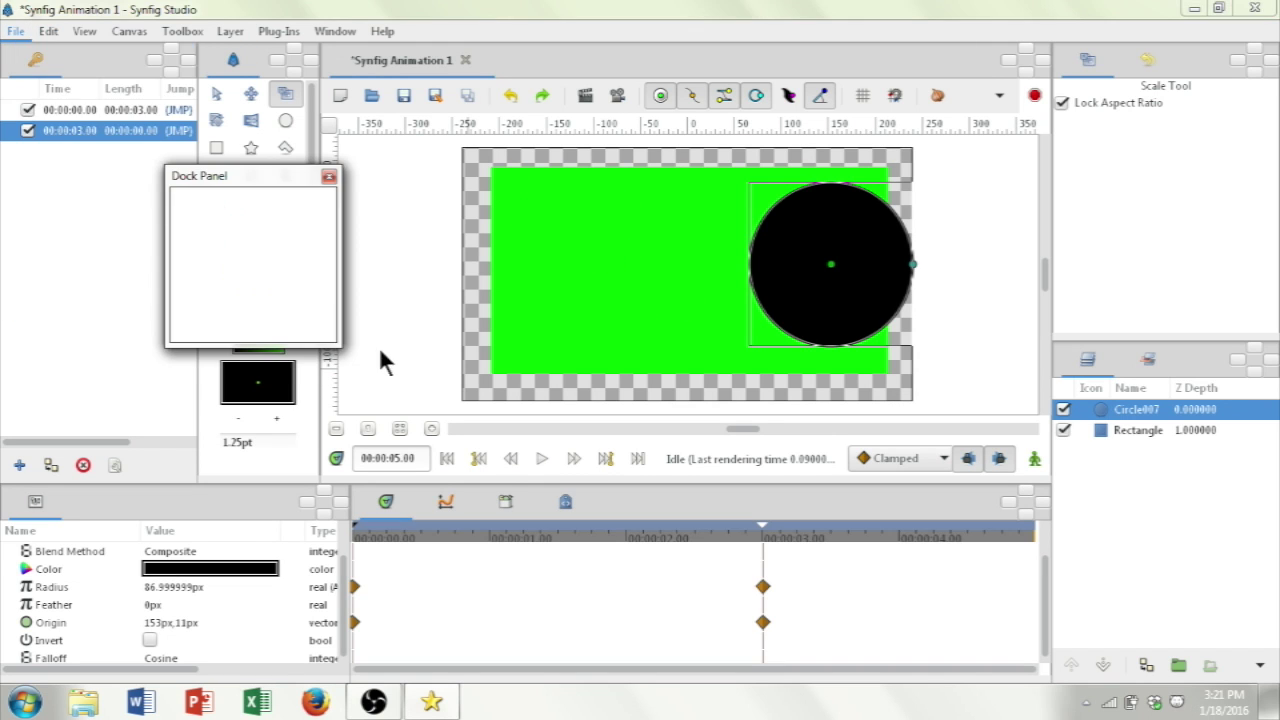
{"action": "left_click", "coordinate": [328, 178]}
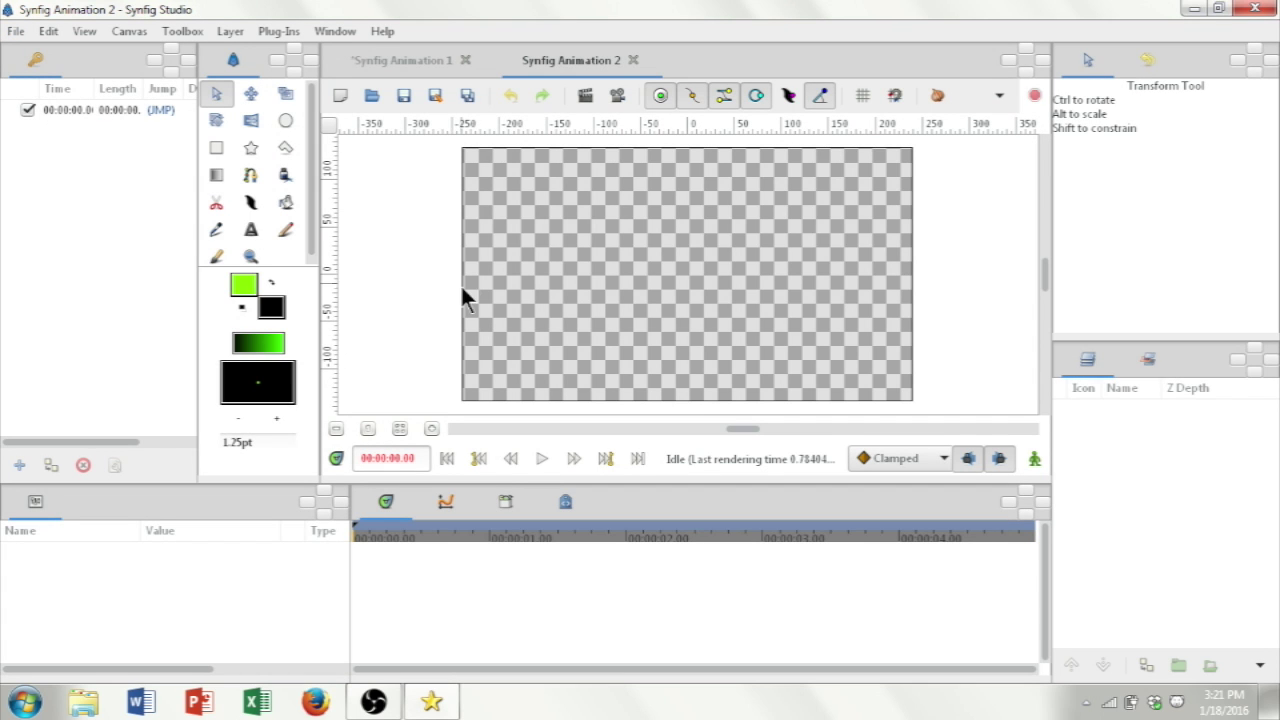
{"action": "left_click", "coordinate": [251, 176]}
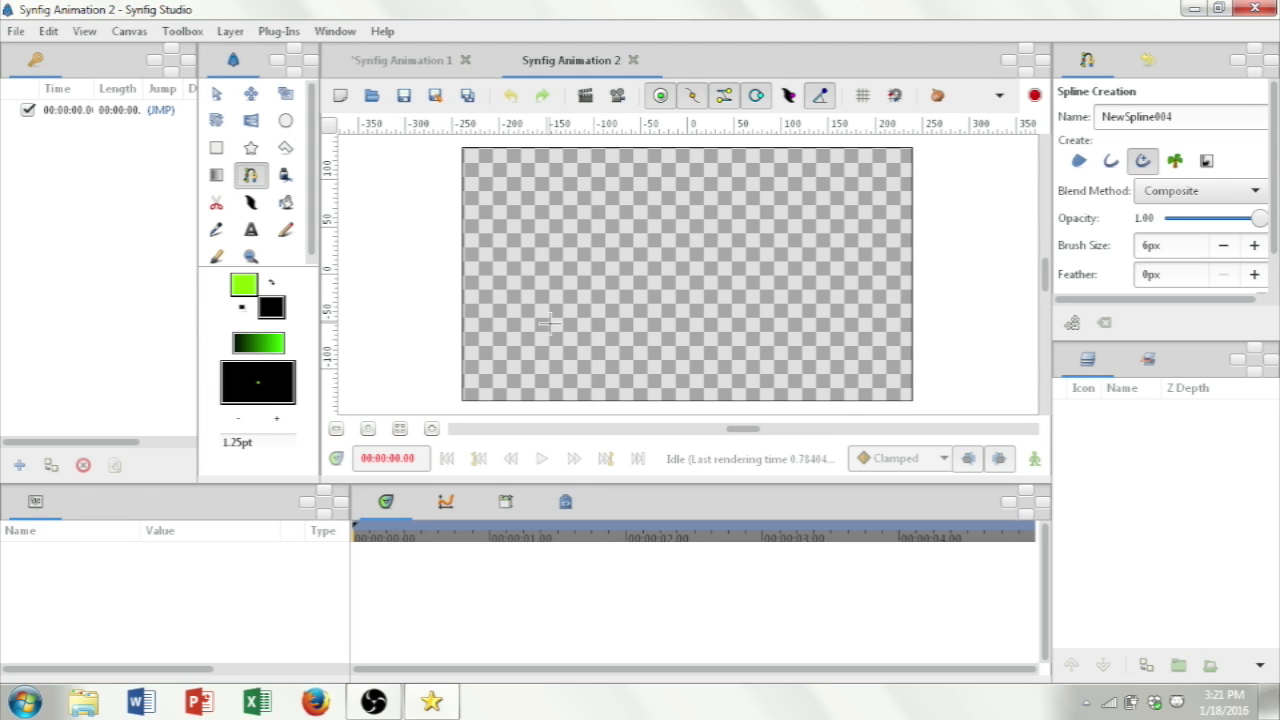
Draw a seven-point open path from the lower left, over the top, to the lower right.
{"action": "left_click", "coordinate": [550, 332]}
{"action": "left_click", "coordinate": [555, 273]}
{"action": "left_click", "coordinate": [603, 198]}
{"action": "left_click", "coordinate": [679, 201]}
{"action": "left_click", "coordinate": [788, 221]}
{"action": "left_click", "coordinate": [793, 330]}
{"action": "left_click", "coordinate": [860, 340]}
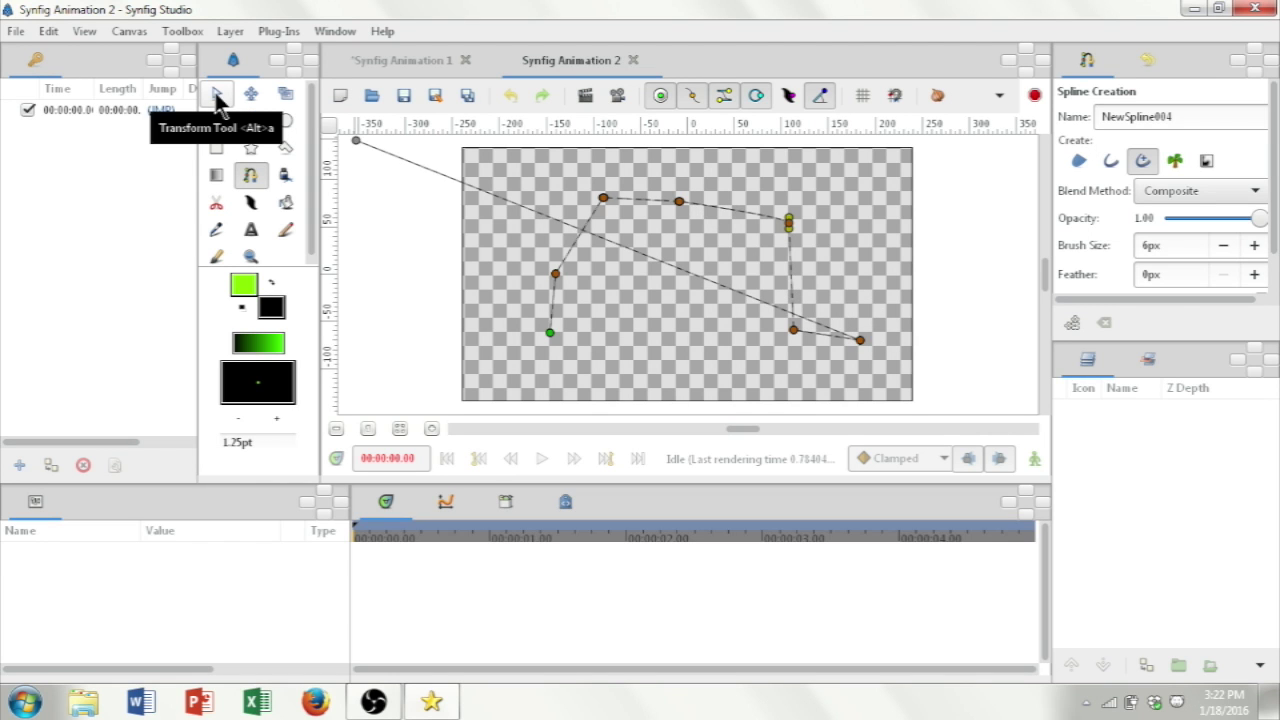
{"action": "left_click", "coordinate": [217, 94]}
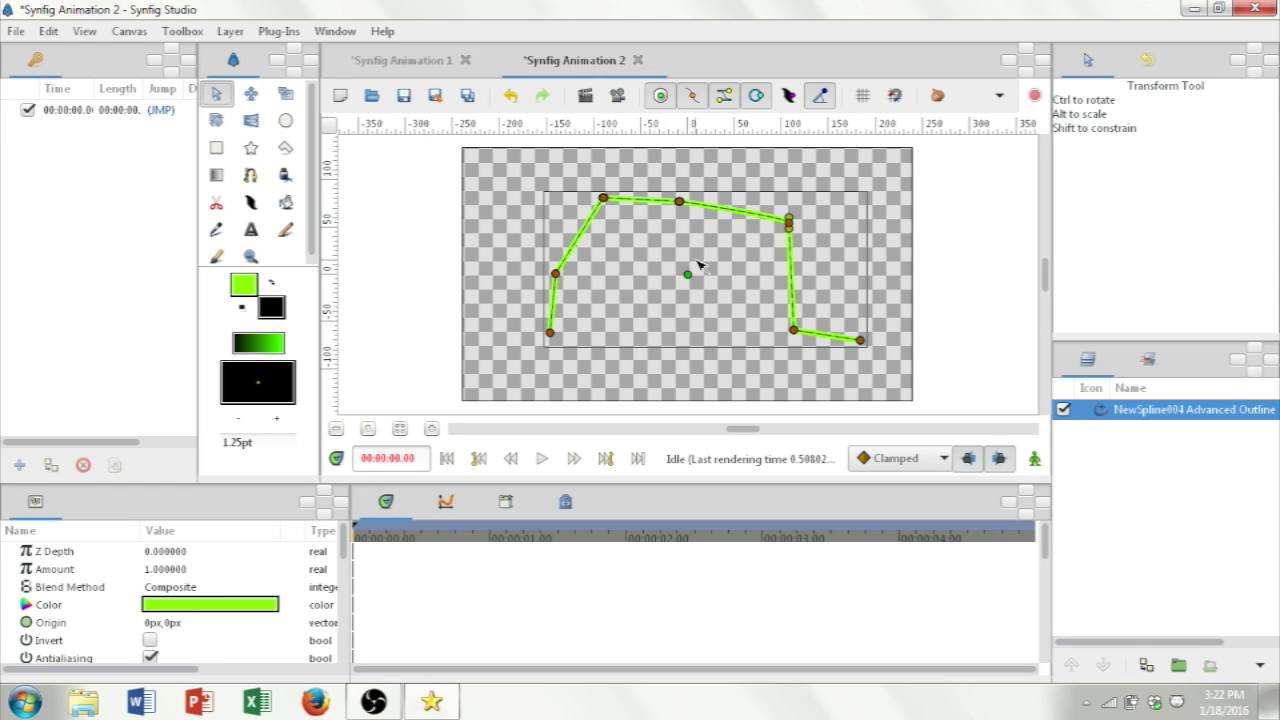
Shift the path up and left and curve its lower-right corner.
{"action": "left_click_drag", "start_coordinate": [688, 273], "coordinate": [669, 261]}
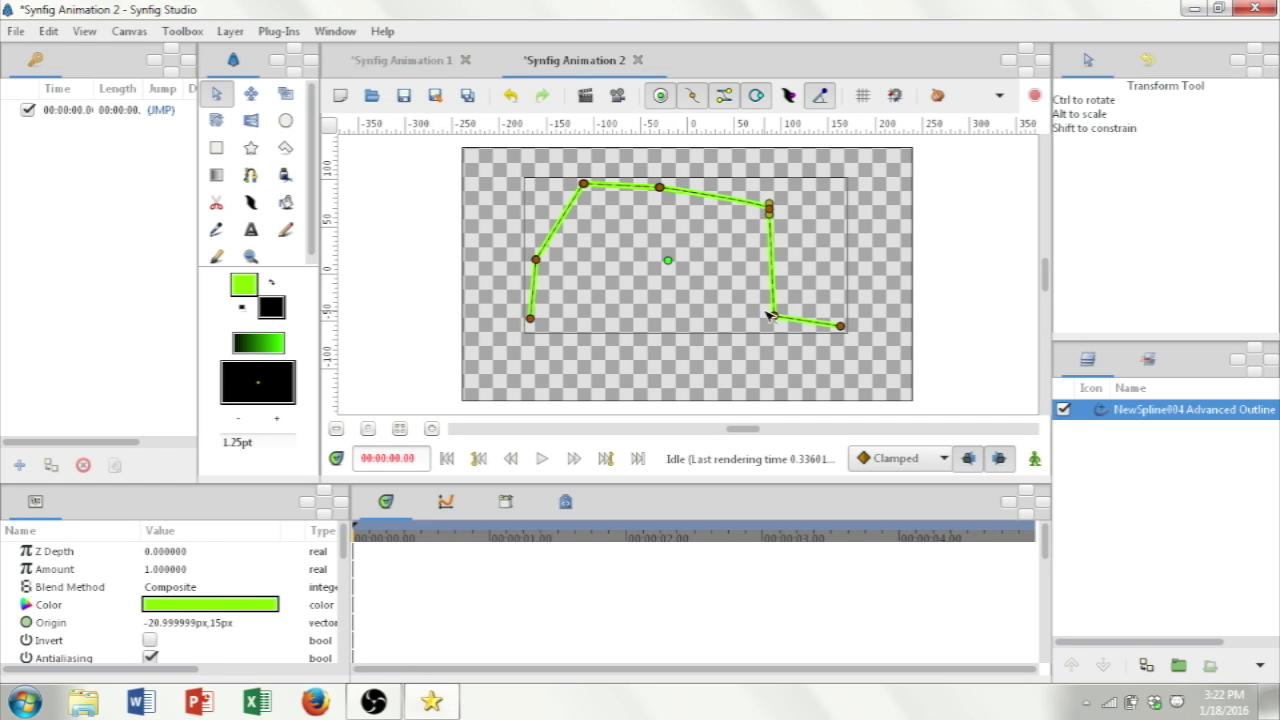
{"action": "mouse_move", "coordinate": [773, 317]}
{"action": "left_mouse_down"}
{"action": "mouse_move", "coordinate": [792, 284]}
{"action": "mouse_move", "coordinate": [813, 296]}
{"action": "mouse_move", "coordinate": [808, 265]}
{"action": "mouse_move", "coordinate": [791, 301]}
{"action": "left_mouse_up"}
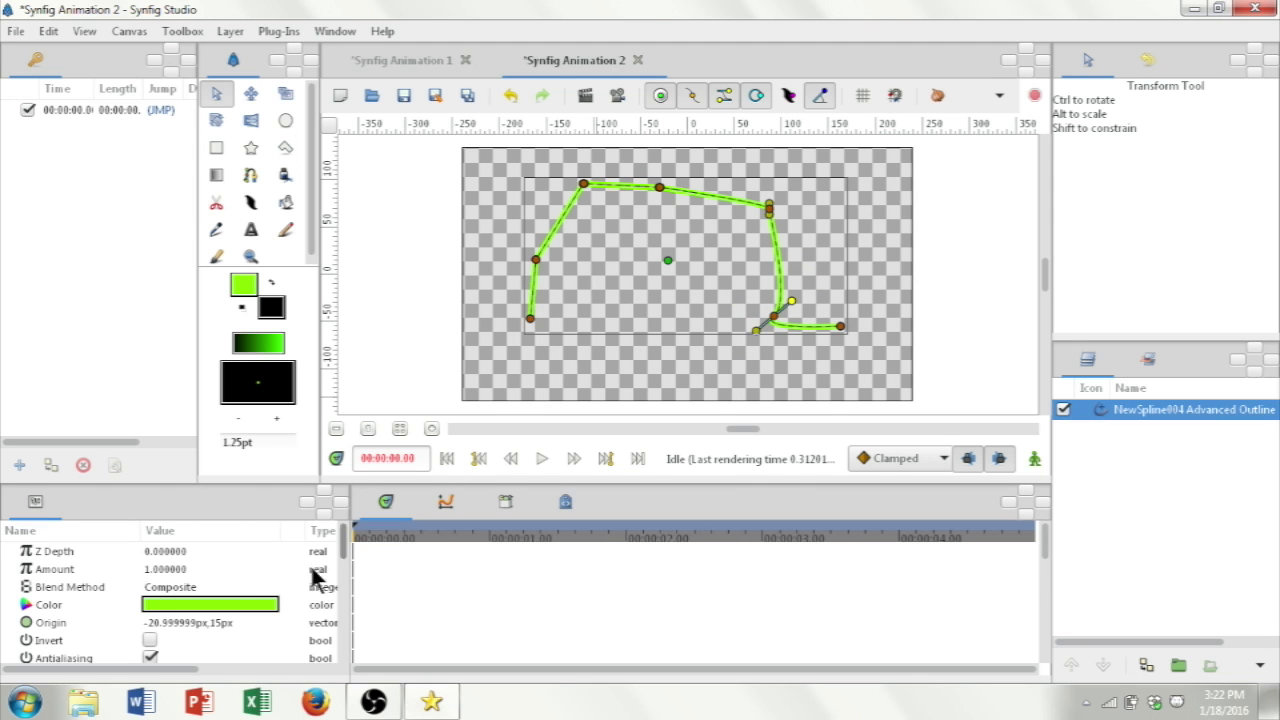
{"action": "left_click_drag", "start_coordinate": [347, 550], "coordinate": [350, 617]}
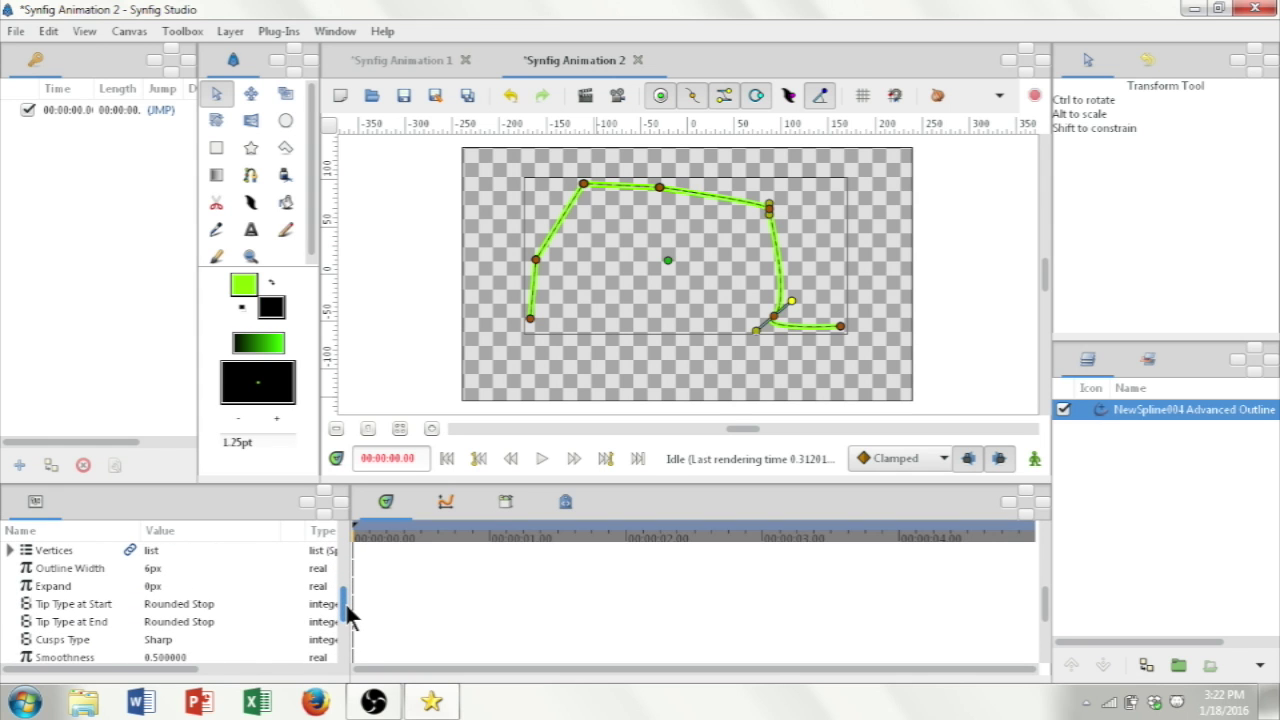
Set NewSpline004's Outline Width to 10px in Params.
{"action": "left_click", "coordinate": [153, 570]}
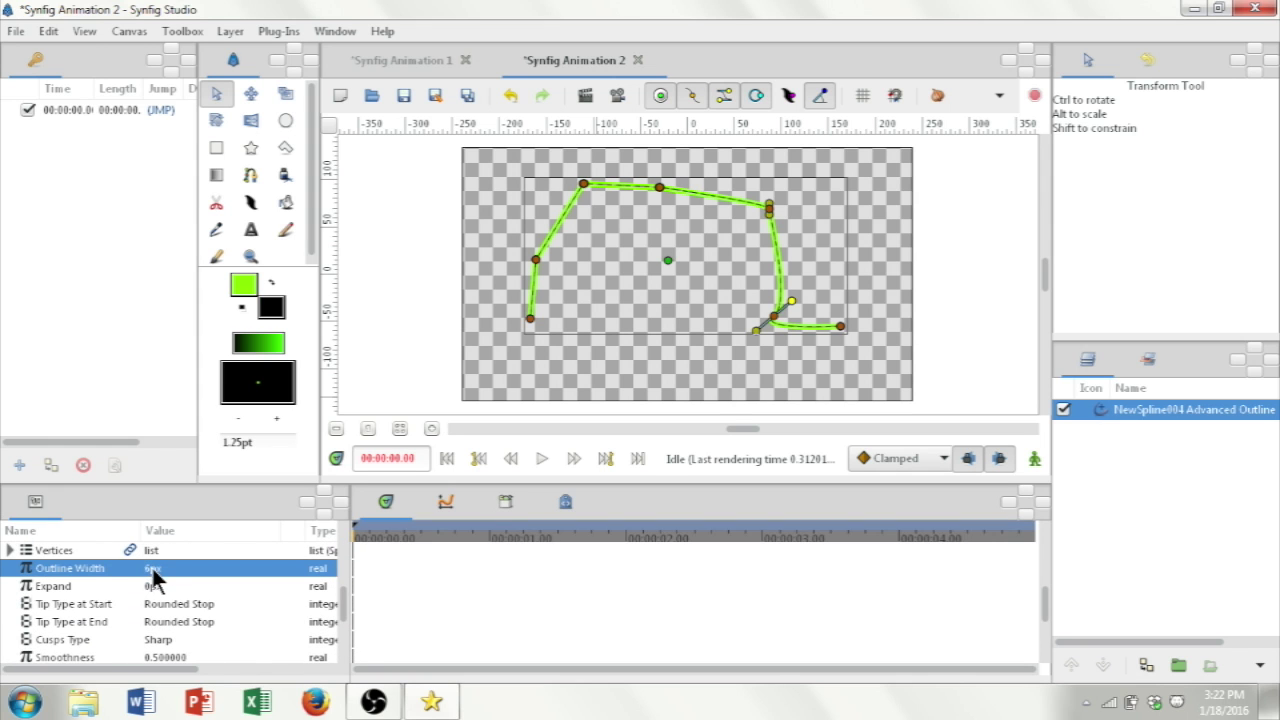
{"action": "left_click", "coordinate": [153, 570]}
{"action": "left_click", "coordinate": [274, 564]}
{"action": "left_click", "coordinate": [274, 564]}
{"action": "left_click", "coordinate": [274, 564]}
{"action": "left_click", "coordinate": [274, 564]}
{"action": "left_click", "coordinate": [277, 551]}
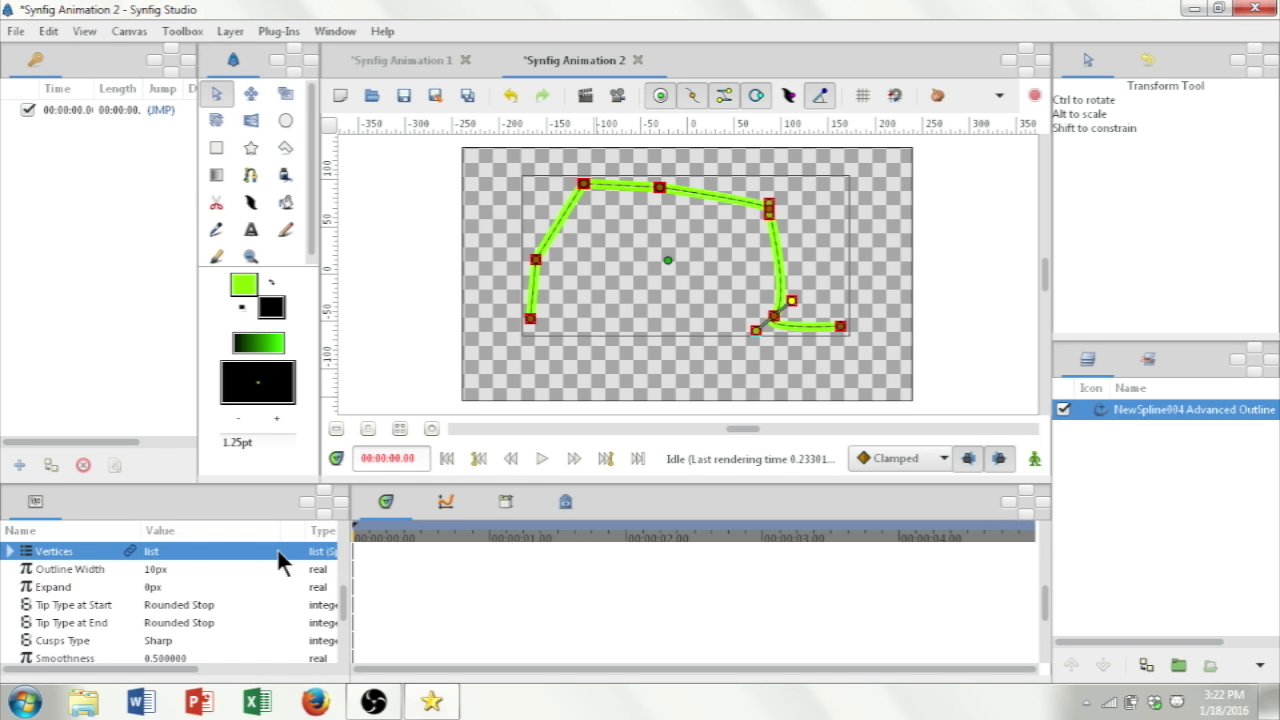
{"action": "left_click", "coordinate": [914, 241]}
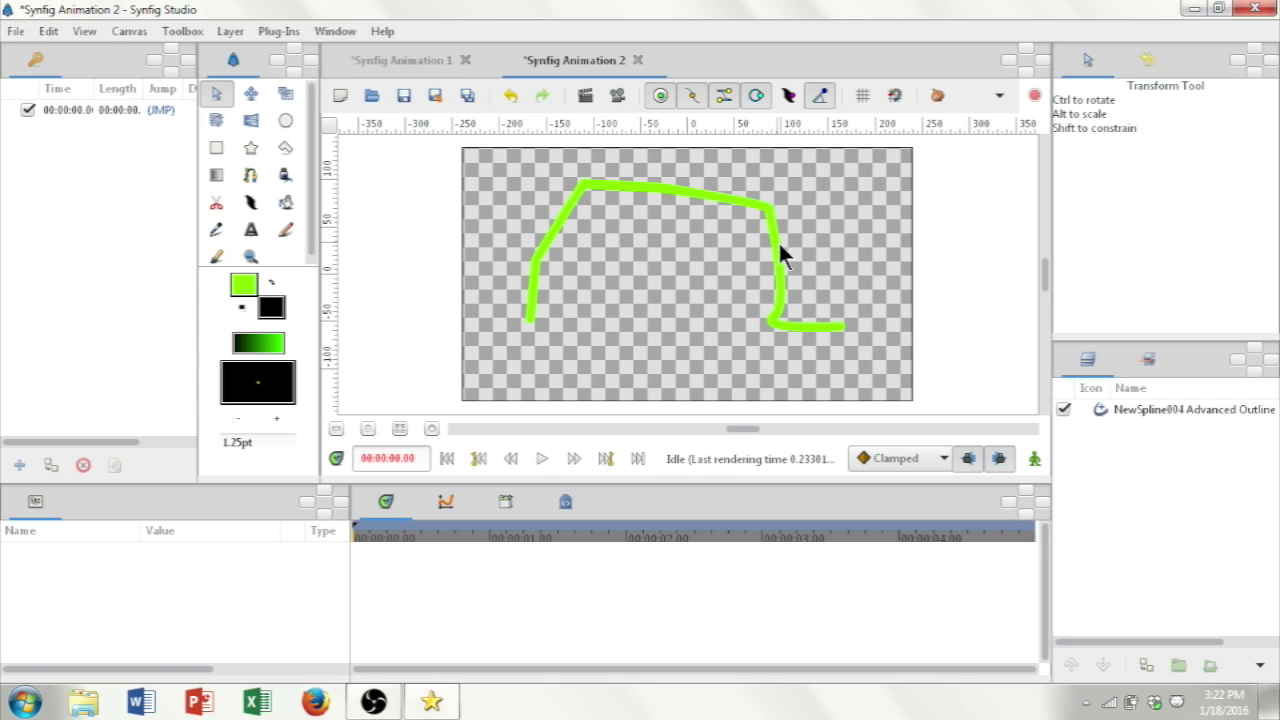
{"action": "left_click", "coordinate": [780, 251]}
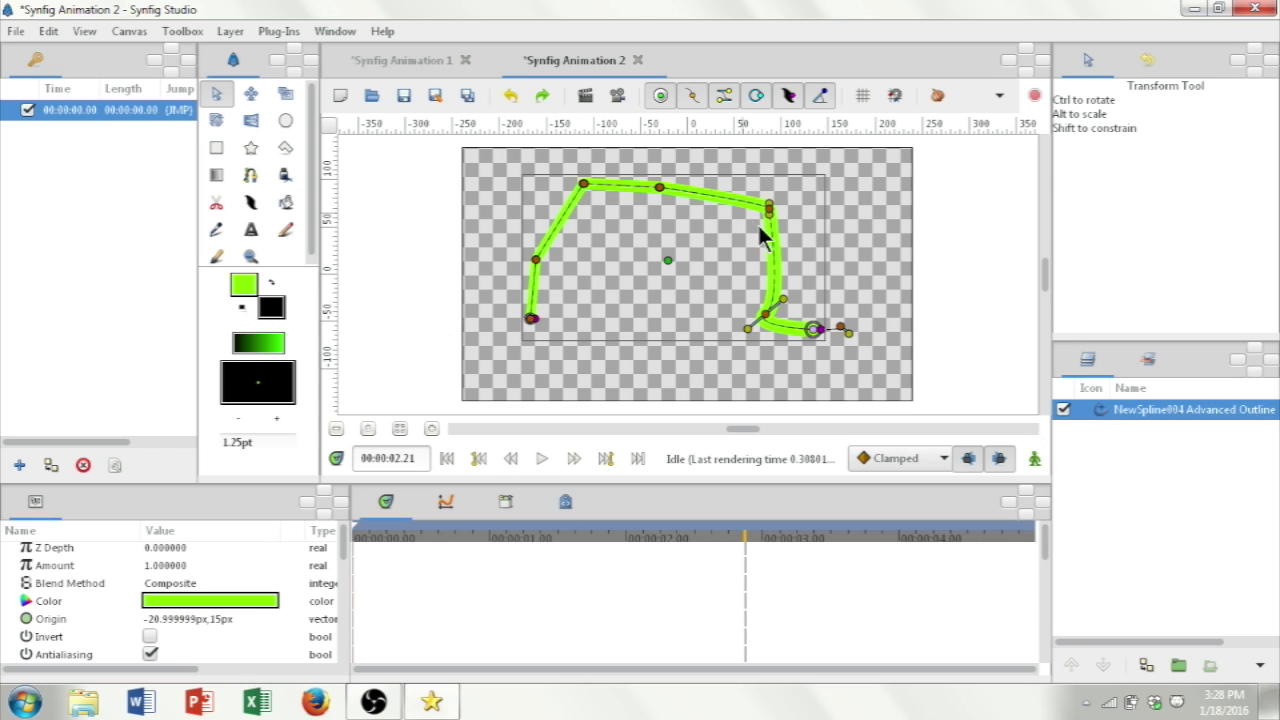
Round the end point's outgoing cusp, then at 0 s drag the width handle back to the start vertex.
{"action": "right_click", "coordinate": [812, 330]}
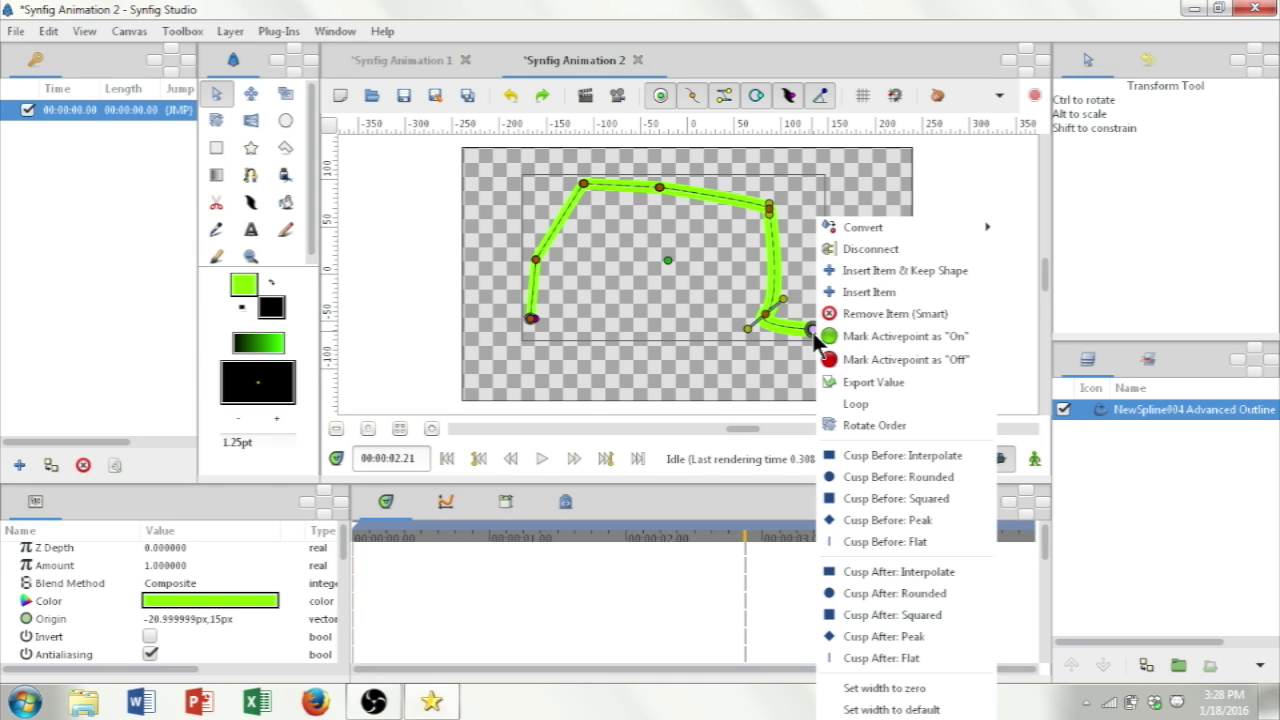
{"action": "key", "text": "Escape"}
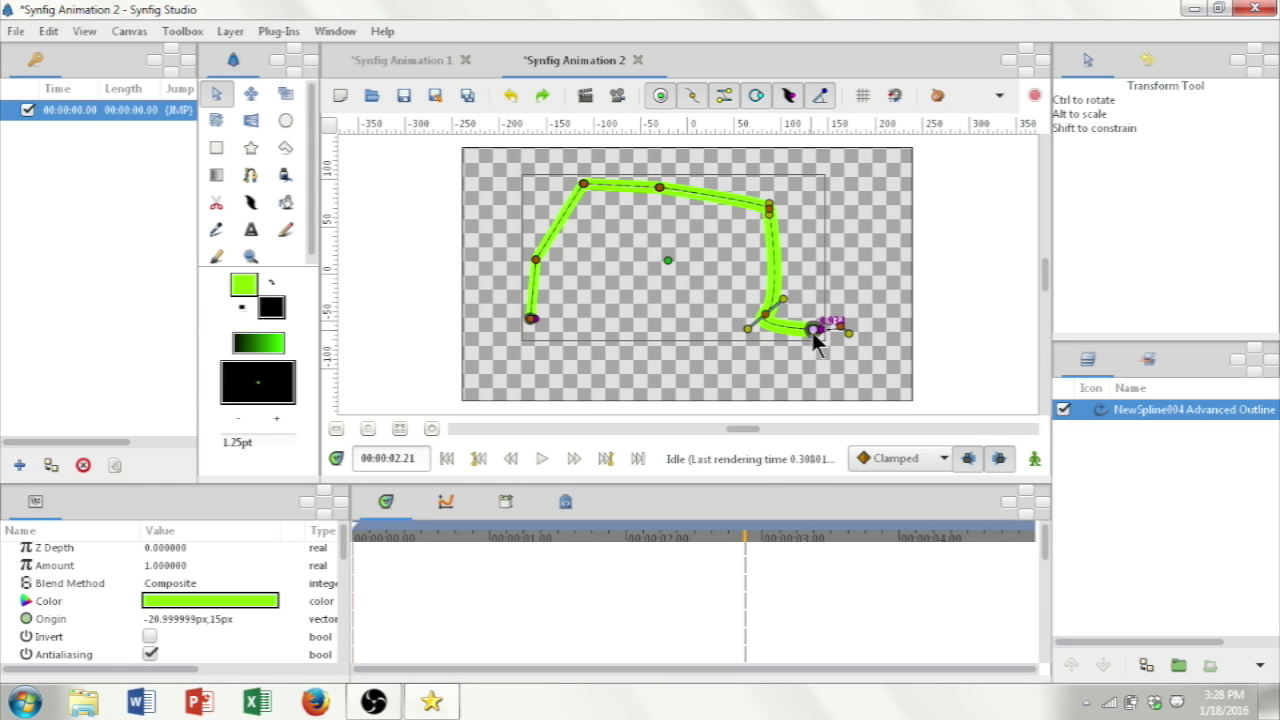
{"action": "right_click", "coordinate": [813, 331]}
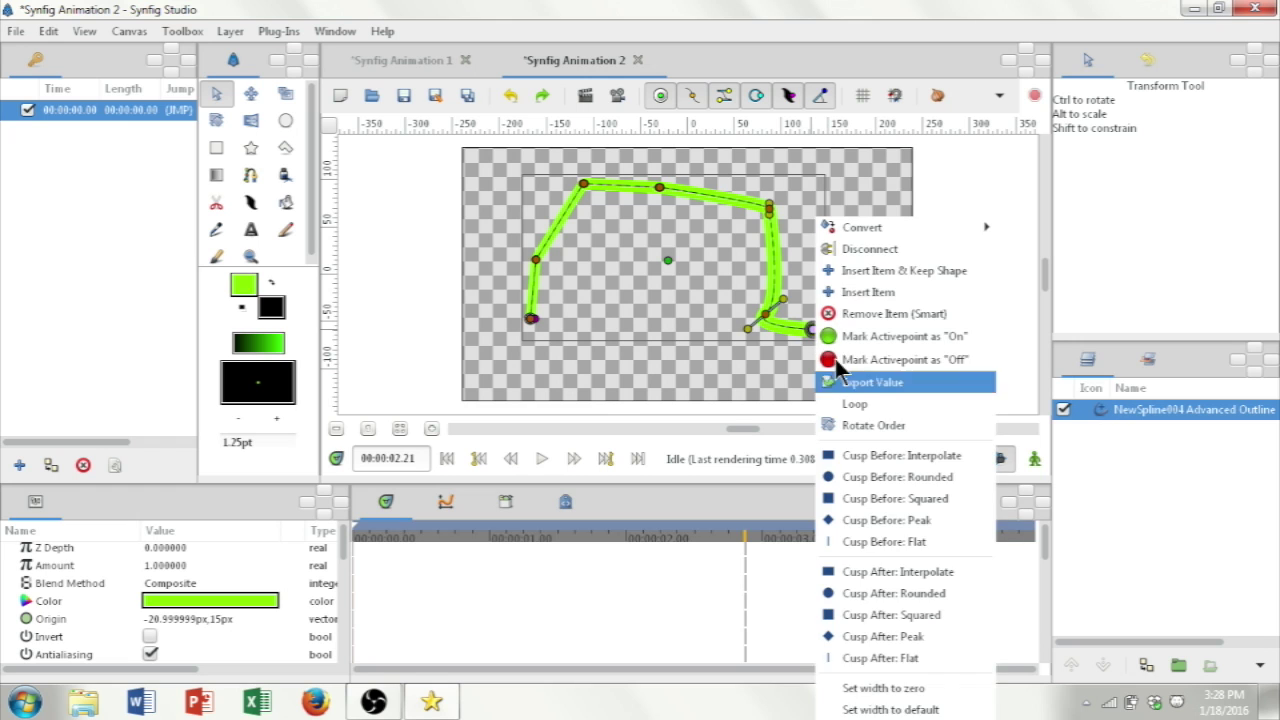
{"action": "left_click", "coordinate": [935, 596]}
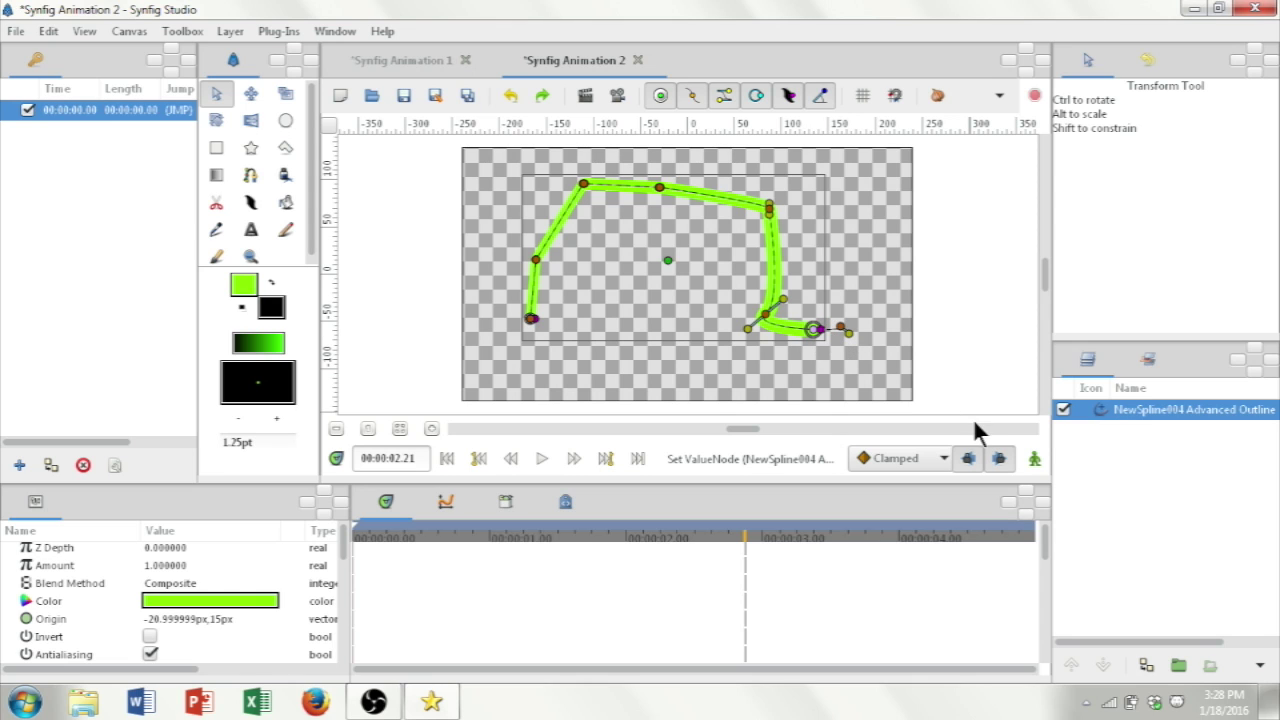
{"action": "left_click", "coordinate": [447, 458]}
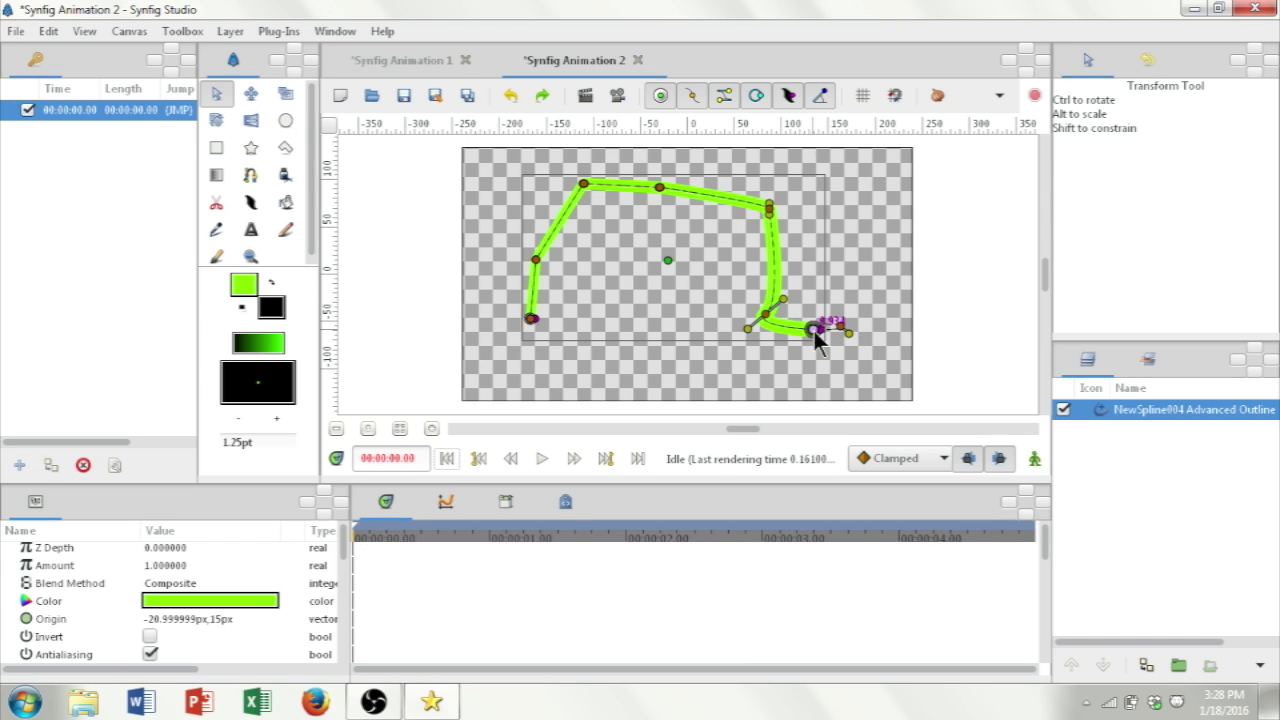
{"action": "mouse_move", "coordinate": [813, 330]}
{"action": "left_mouse_down"}
{"action": "mouse_move", "coordinate": [768, 322]}
{"action": "mouse_move", "coordinate": [774, 258]}
{"action": "mouse_move", "coordinate": [758, 205]}
{"action": "mouse_move", "coordinate": [643, 195]}
{"action": "mouse_move", "coordinate": [560, 240]}
{"action": "mouse_move", "coordinate": [553, 316]}
{"action": "left_mouse_up"}
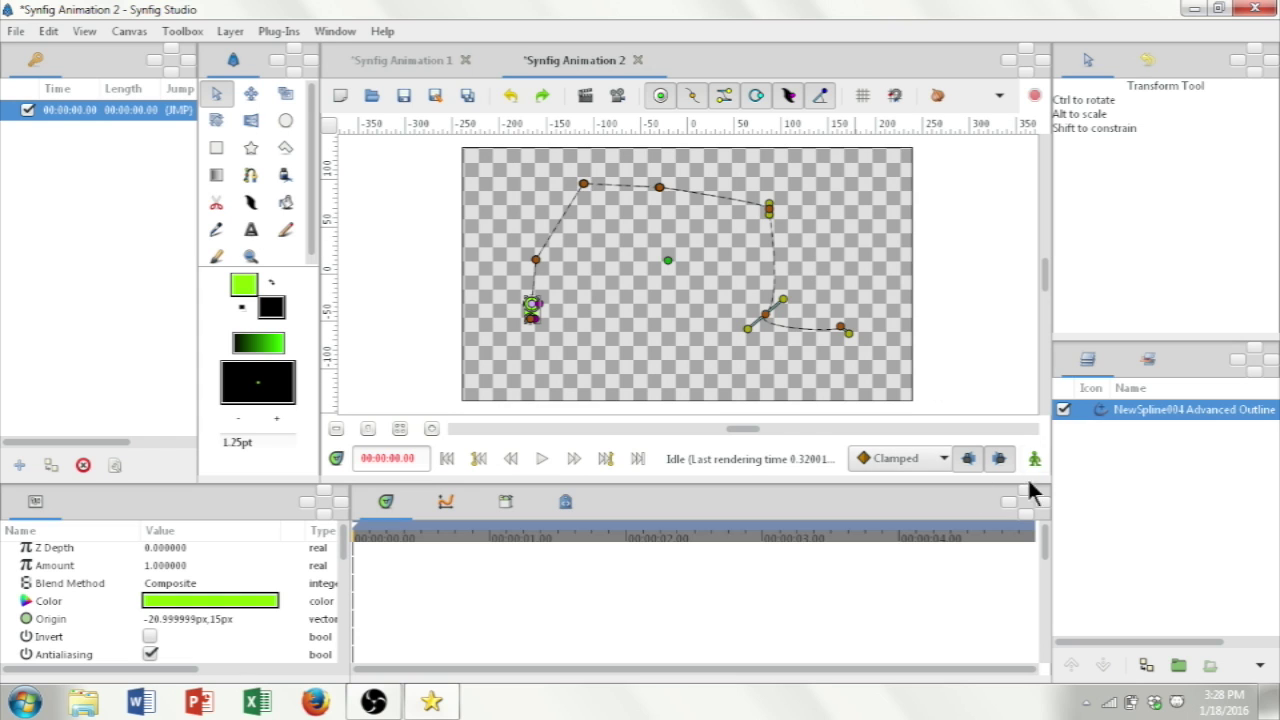
In animation mode, add a keyframe at 00:00:03.01 and stretch the stroke along the full path there.
{"action": "left_click", "coordinate": [1035, 460]}
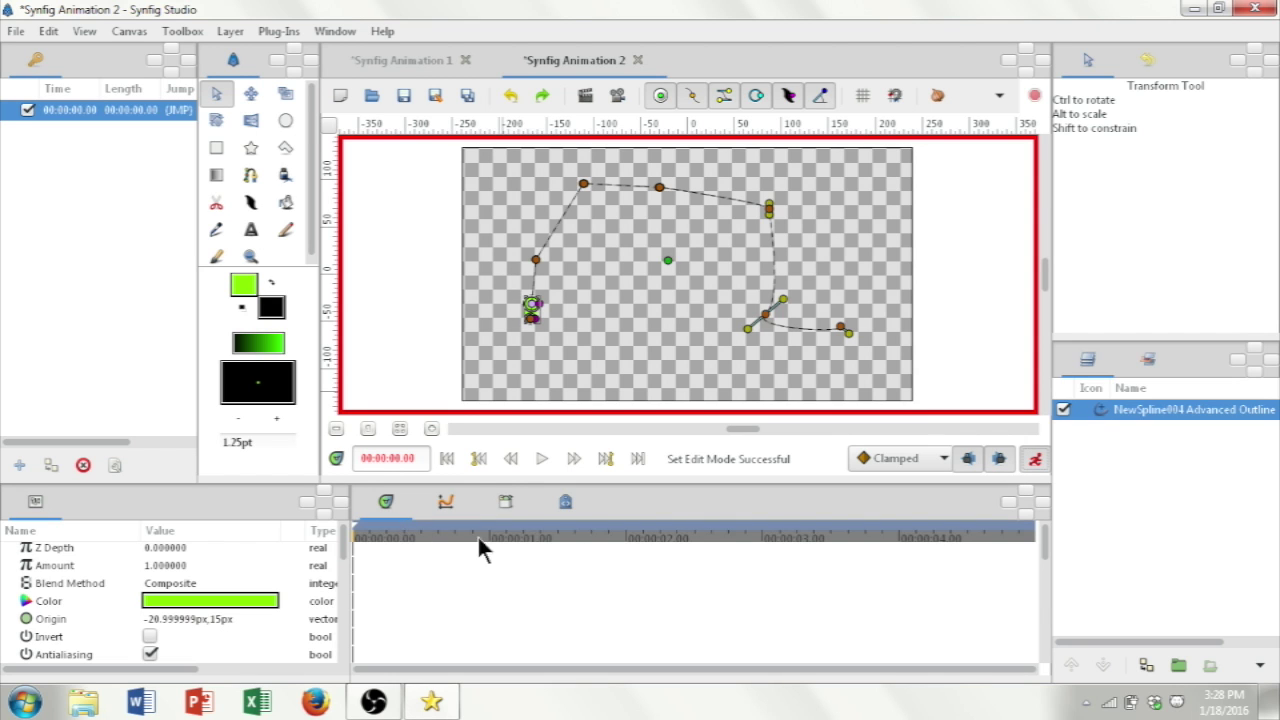
{"action": "left_click", "coordinate": [769, 533]}
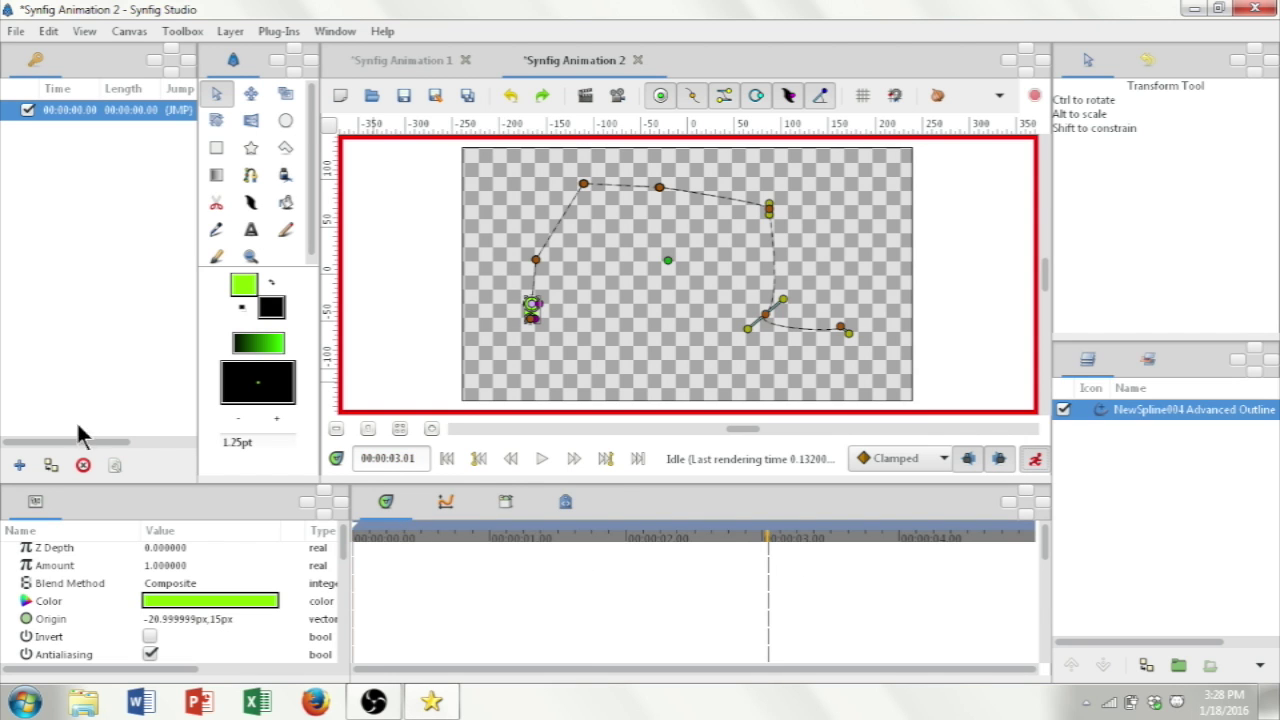
{"action": "left_click", "coordinate": [22, 467]}
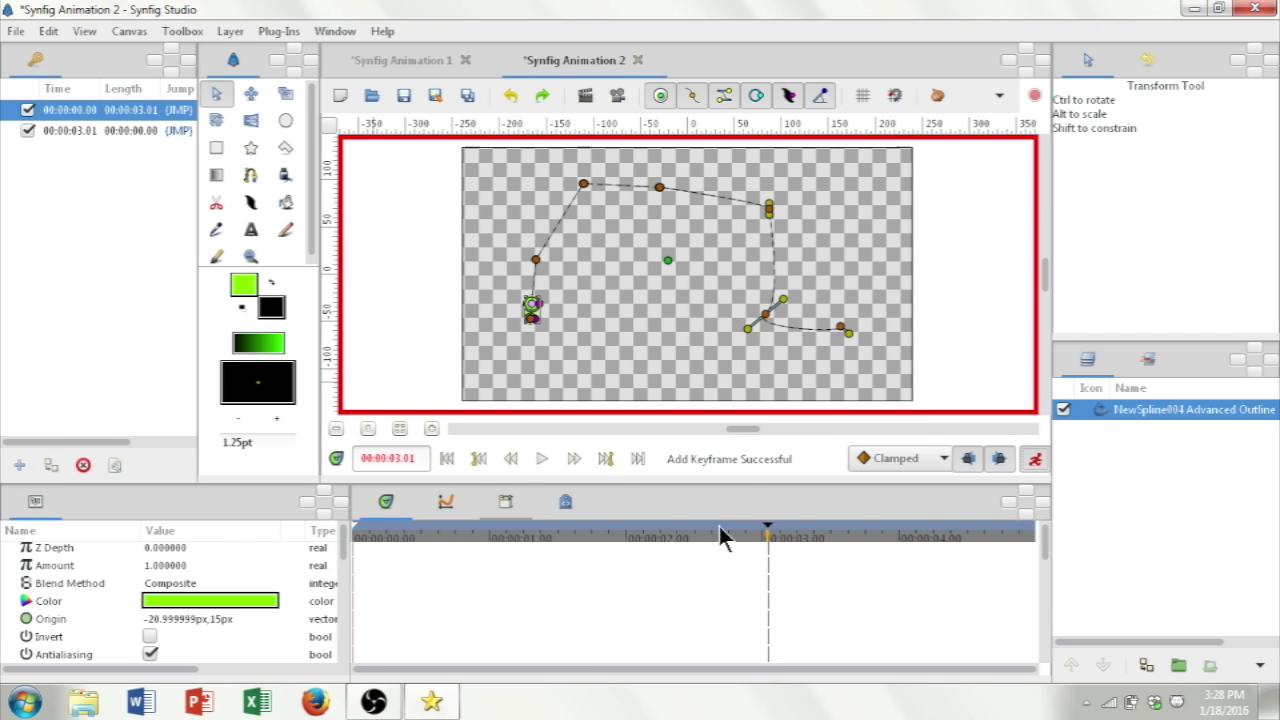
{"action": "left_click", "coordinate": [185, 128]}
{"action": "mouse_move", "coordinate": [533, 312]}
{"action": "left_click_drag", "start_coordinate": [533, 312], "coordinate": [533, 304]}
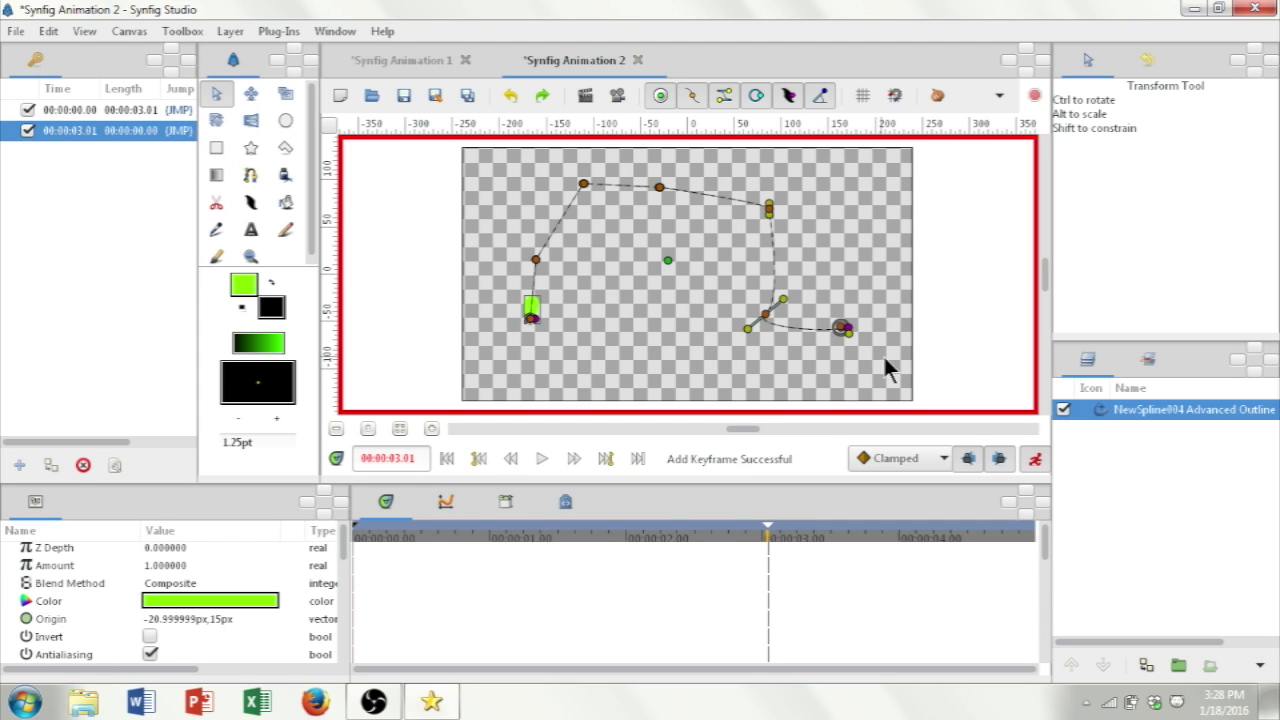
{"action": "left_click", "coordinate": [1035, 460]}
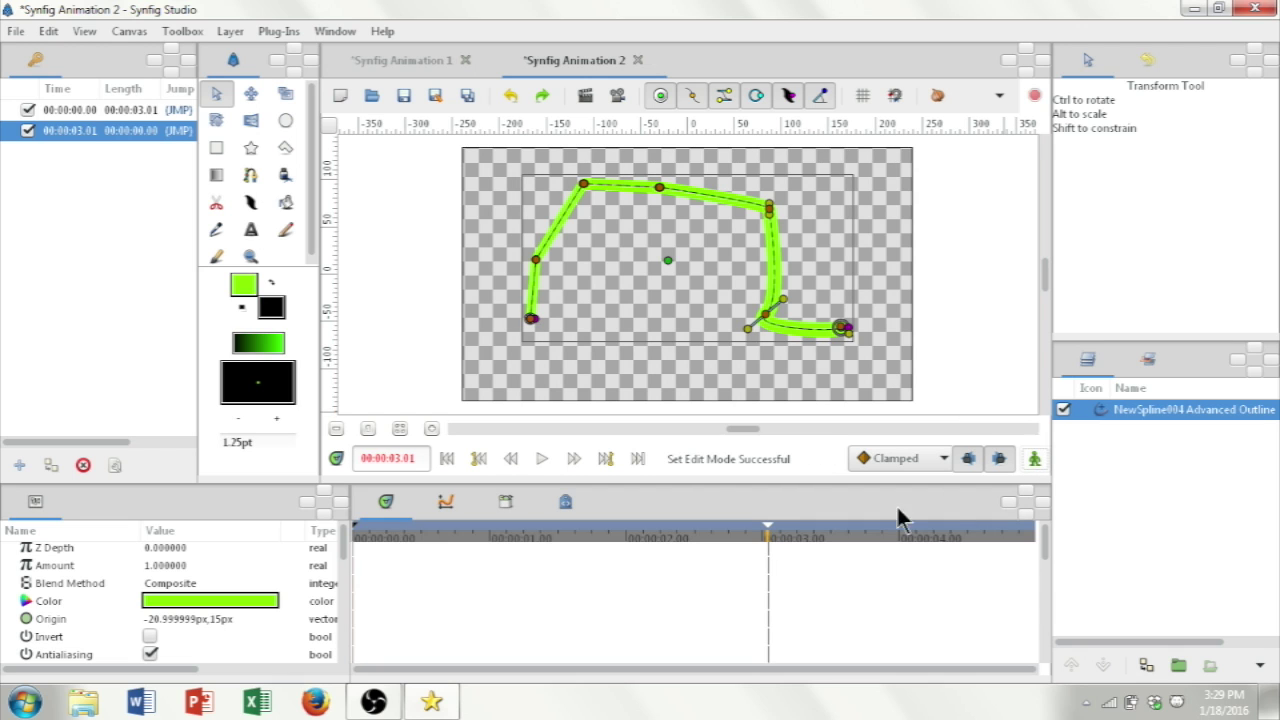
{"action": "left_click", "coordinate": [447, 458]}
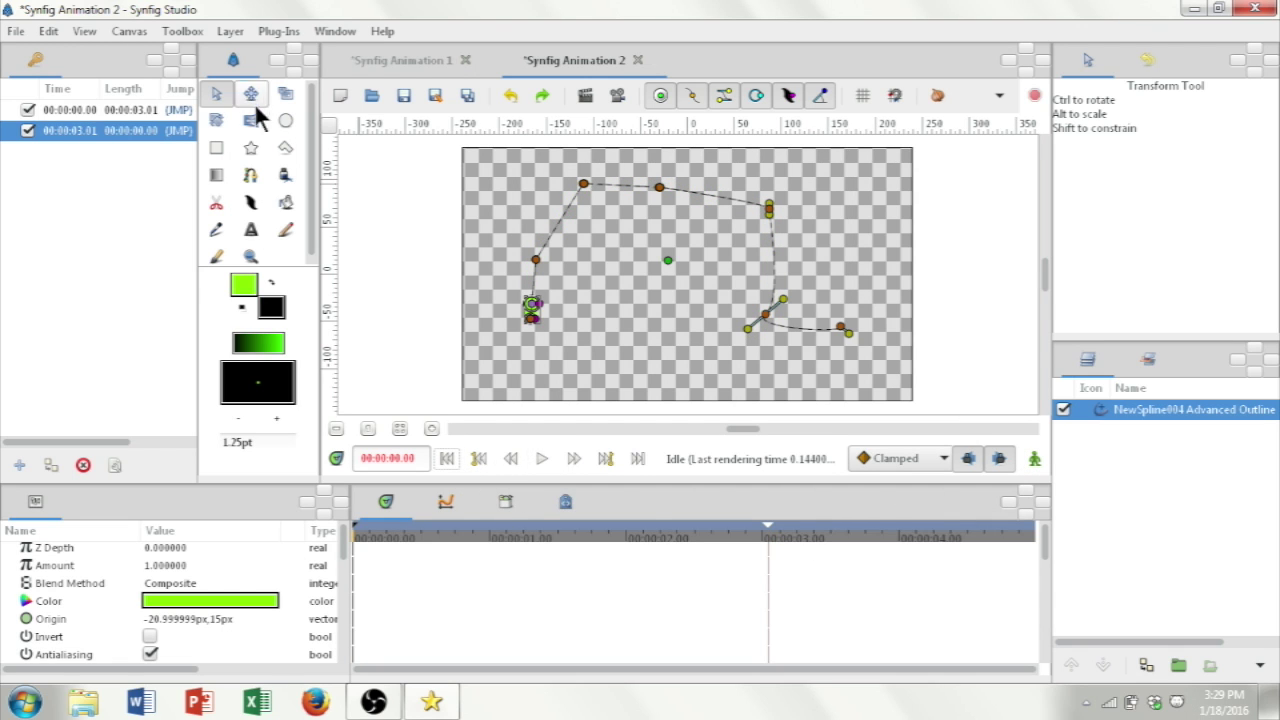
{"action": "left_click", "coordinate": [416, 336]}
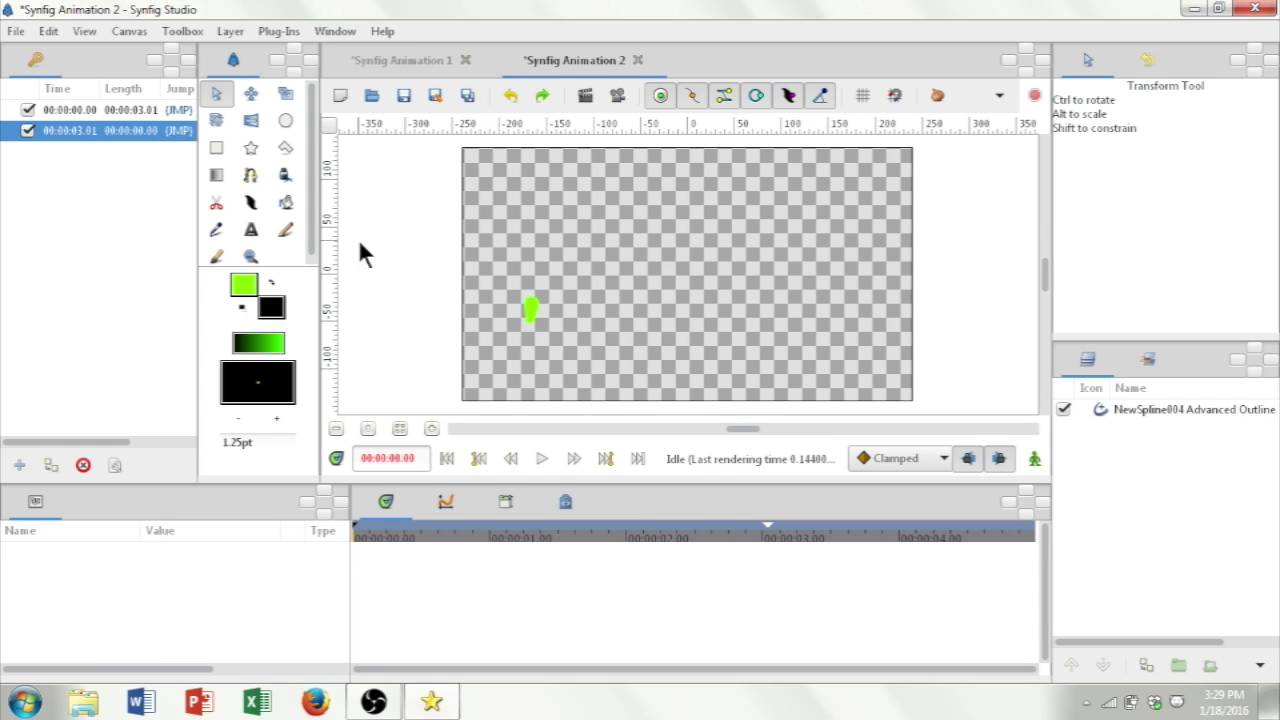
Play the animation through to 00:00:05.00 to watch the stroke grow along the path.
{"action": "left_click", "coordinate": [540, 458]}
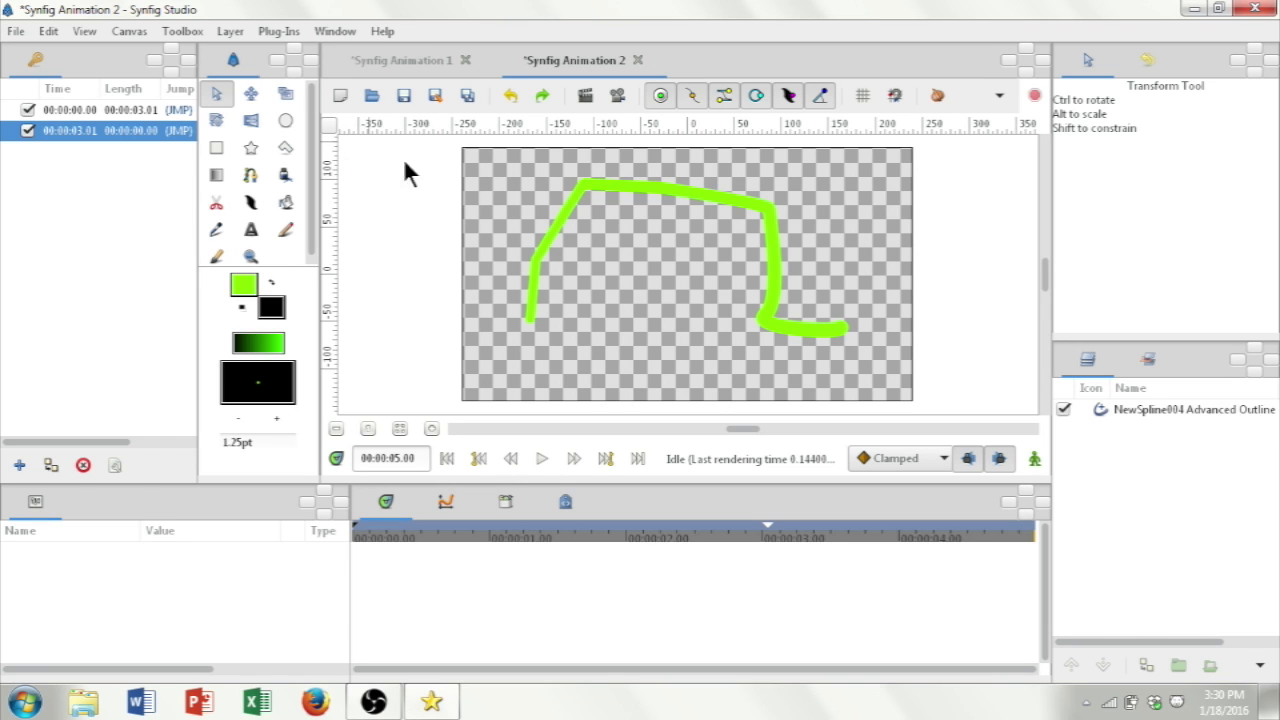
Set Duration to 00:10:00 in the Canvas Properties Time tab, apply, and close.
{"action": "left_click", "coordinate": [326, 128]}
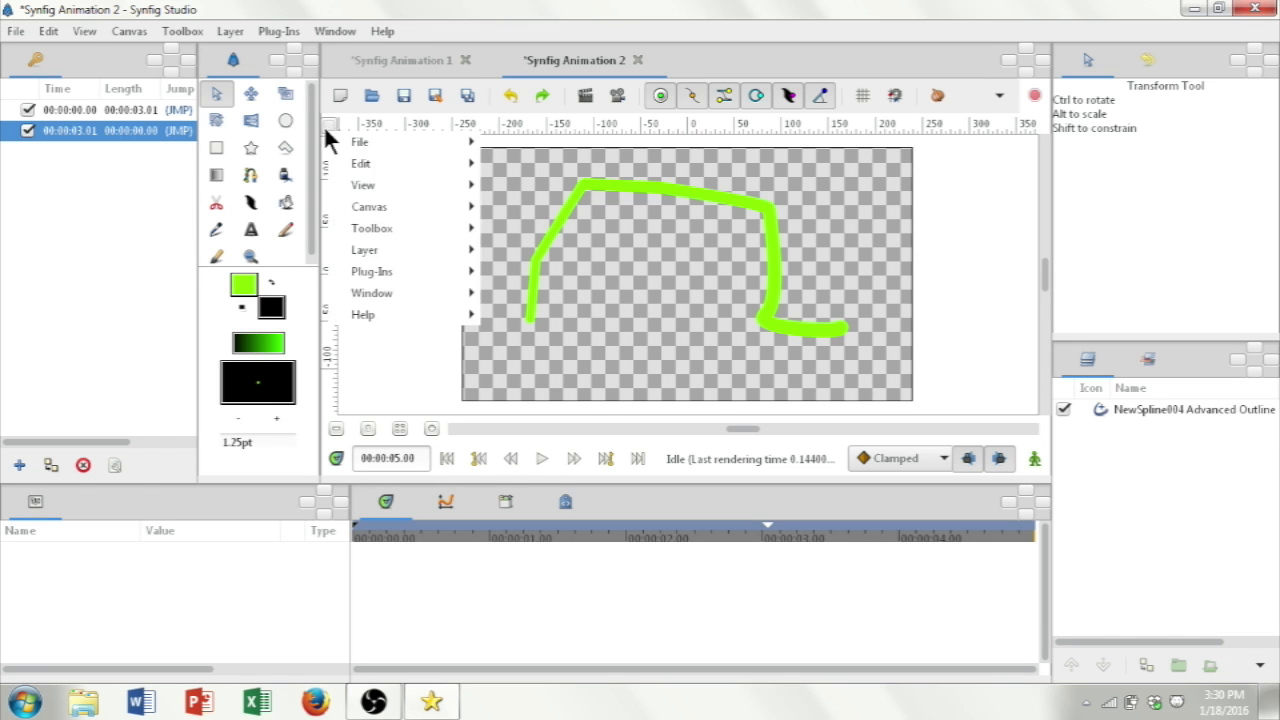
{"action": "mouse_move", "coordinate": [438, 208]}
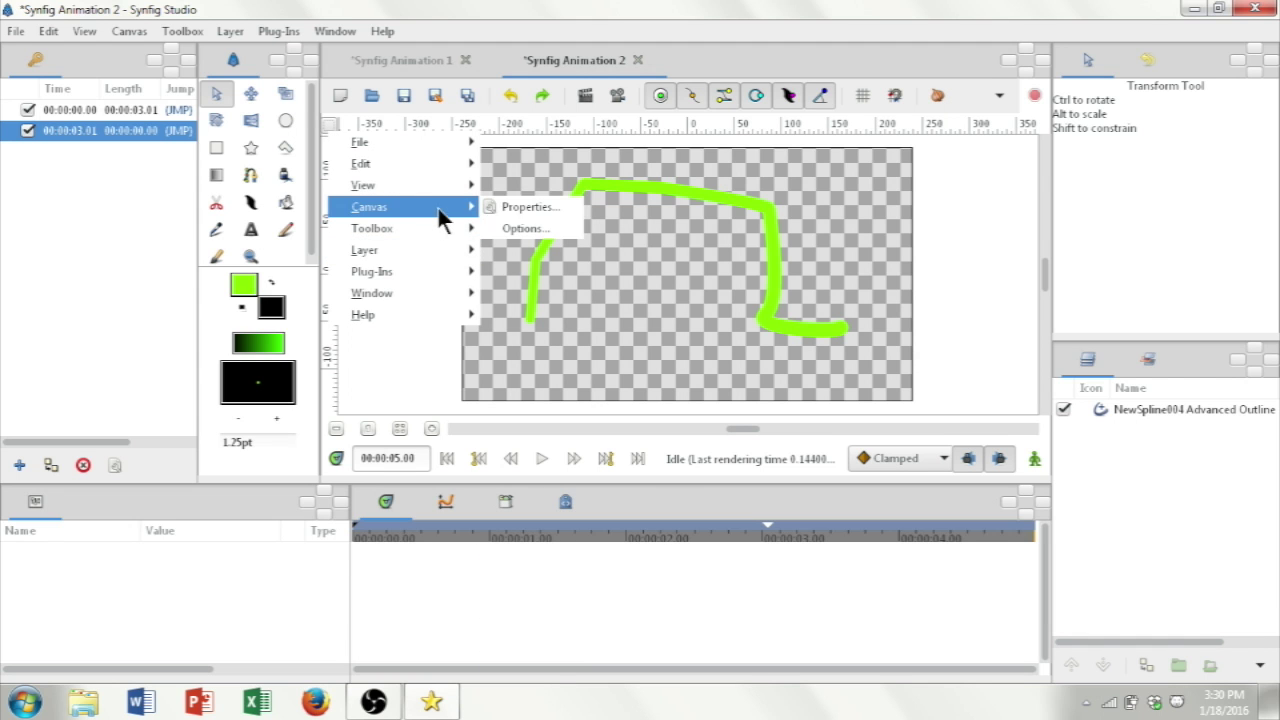
{"action": "left_click", "coordinate": [512, 205]}
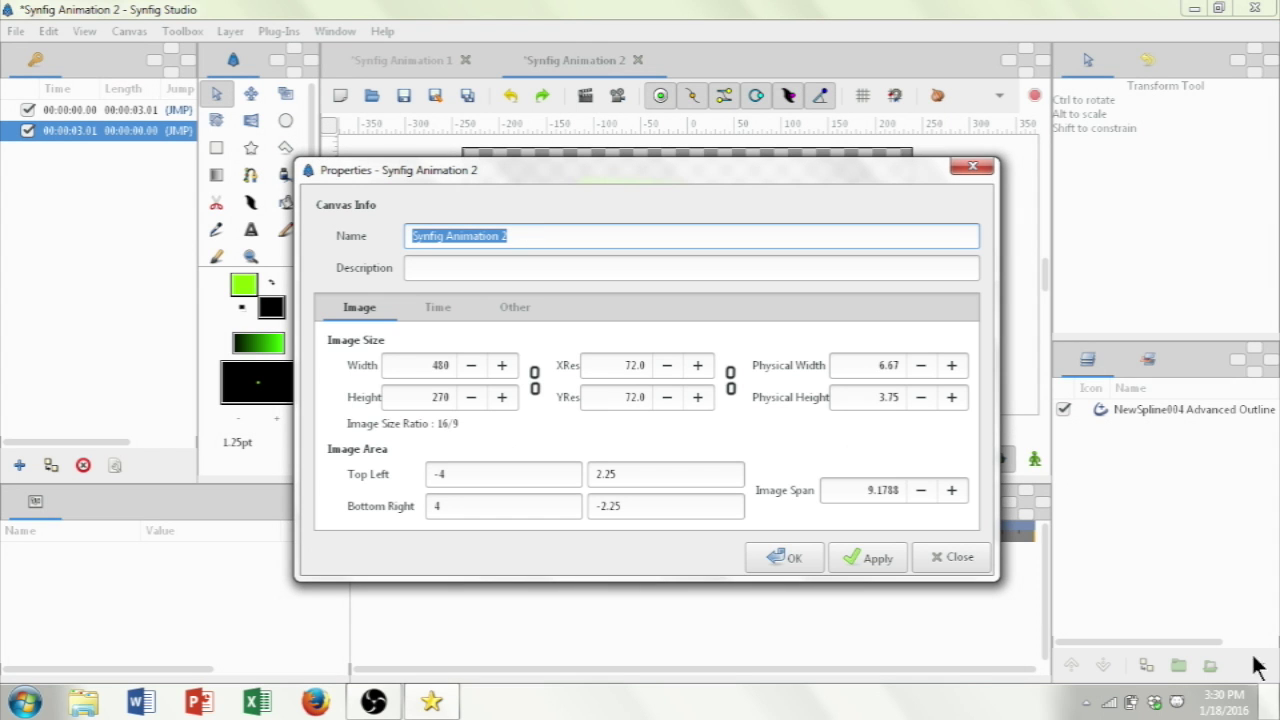
{"action": "left_click", "coordinate": [437, 307]}
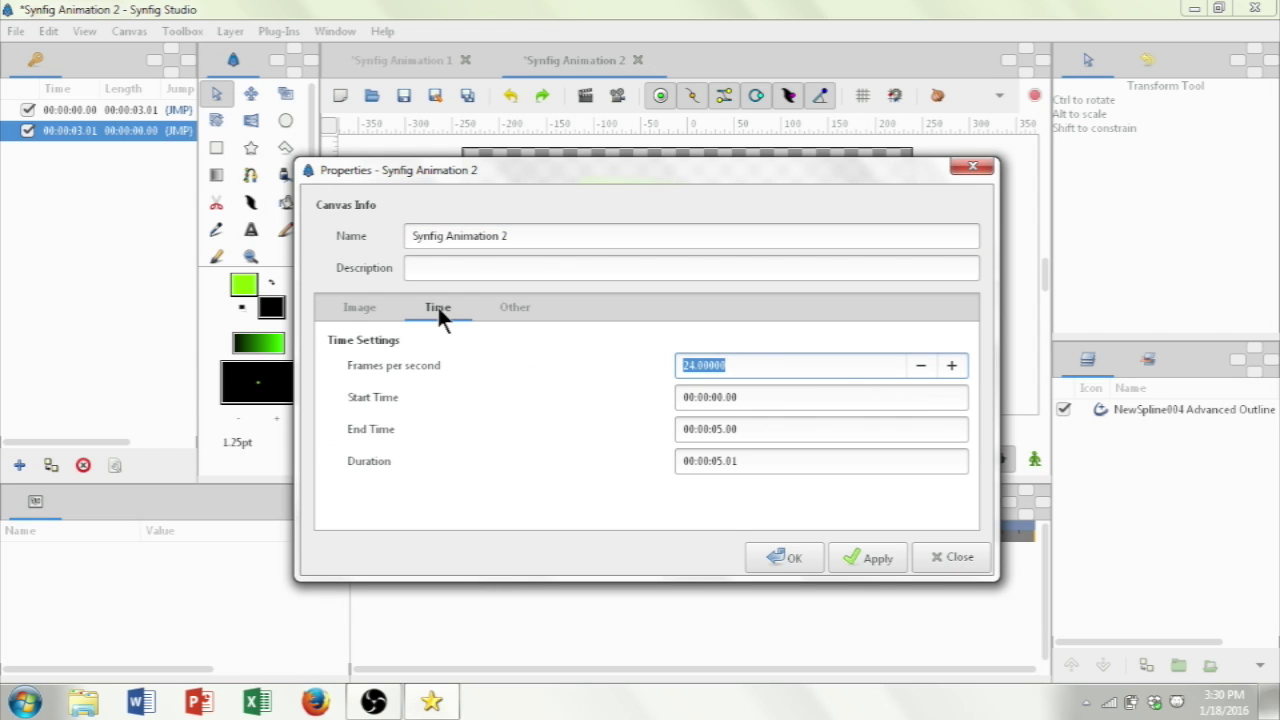
{"action": "left_click", "coordinate": [720, 463]}
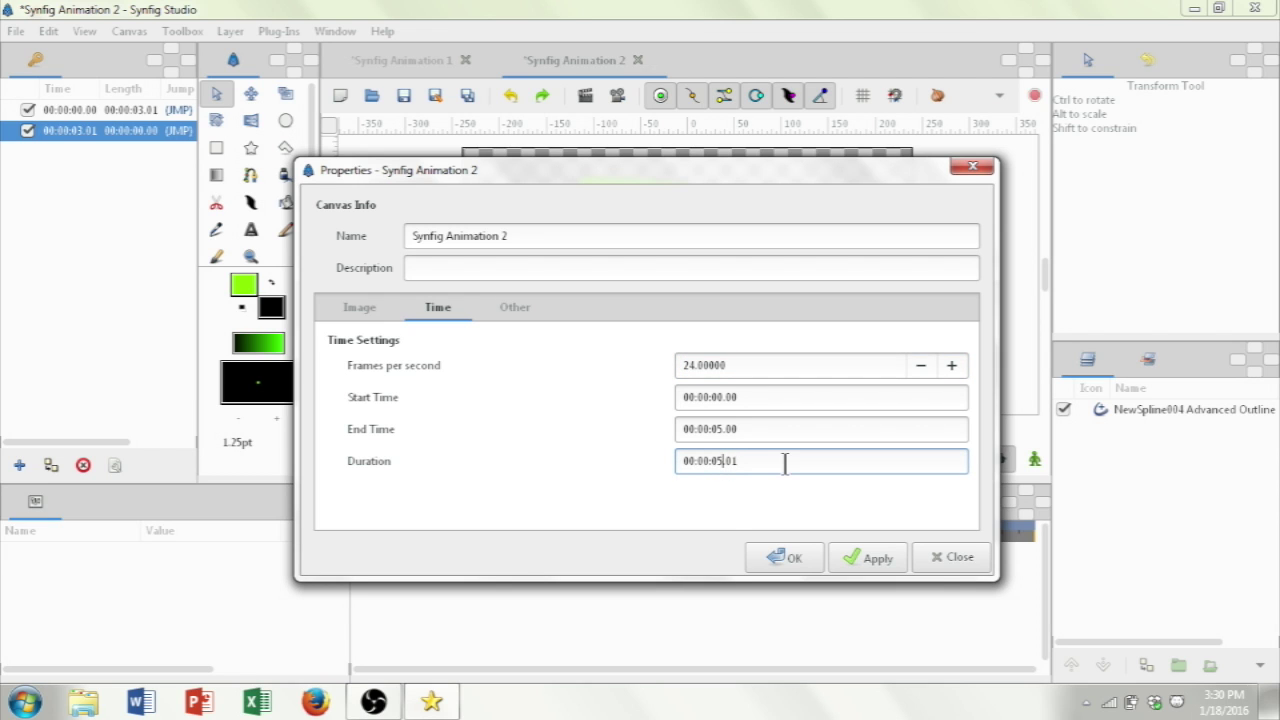
{"action": "key", "text": "BackSpace"}
{"action": "type", "text": "0:1"}
{"action": "left_click", "coordinate": [698, 462]}
{"action": "type", "text": "1"}
{"action": "left_click", "coordinate": [845, 551]}
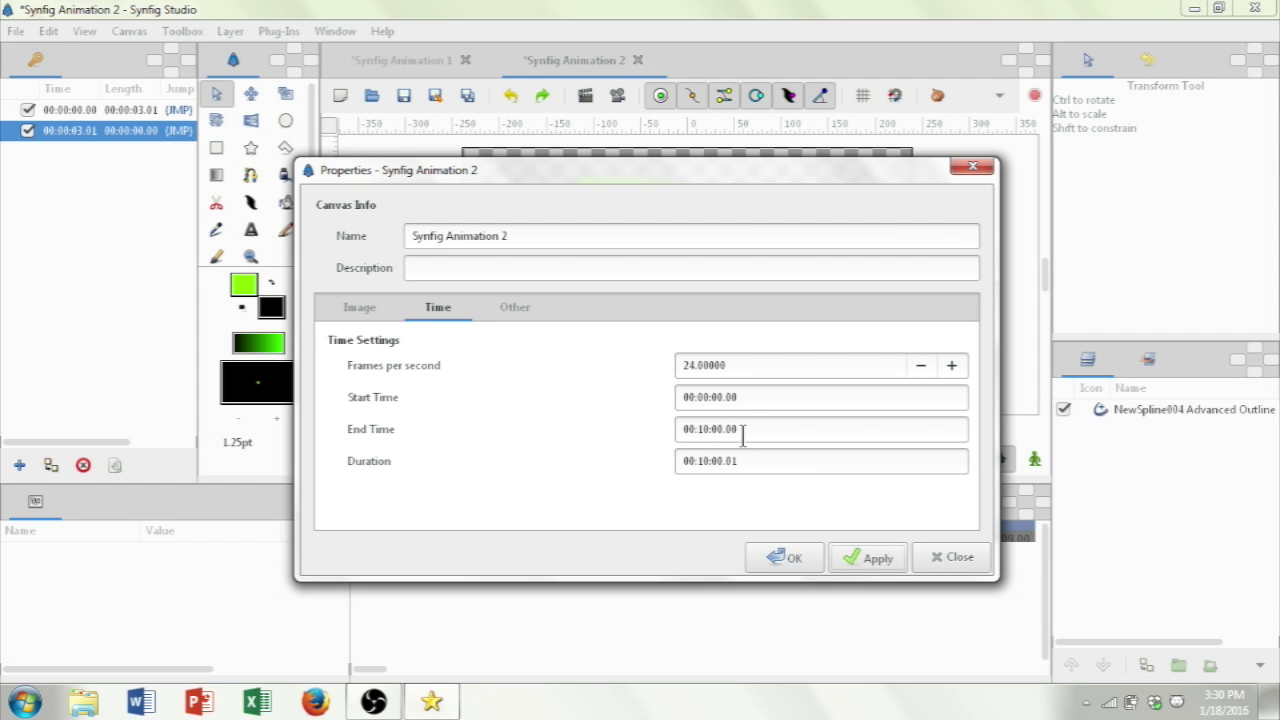
{"action": "left_click", "coordinate": [791, 560]}
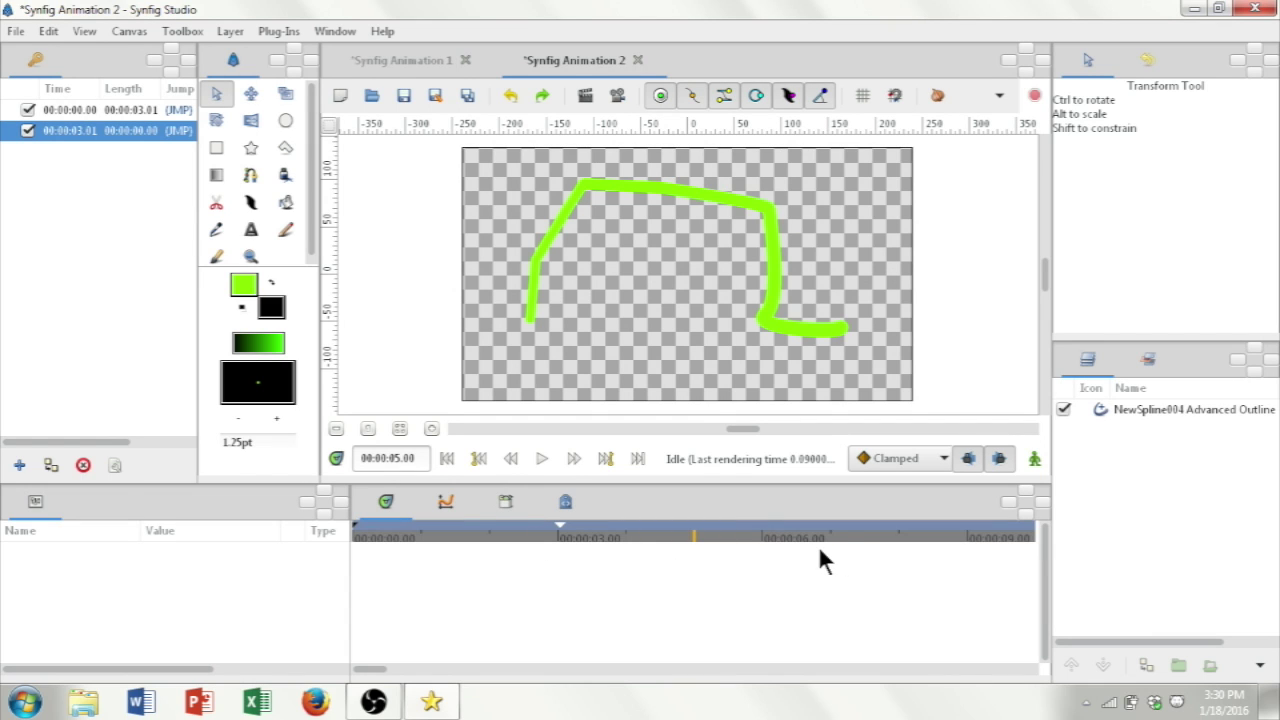
{"action": "key", "text": "minus"}
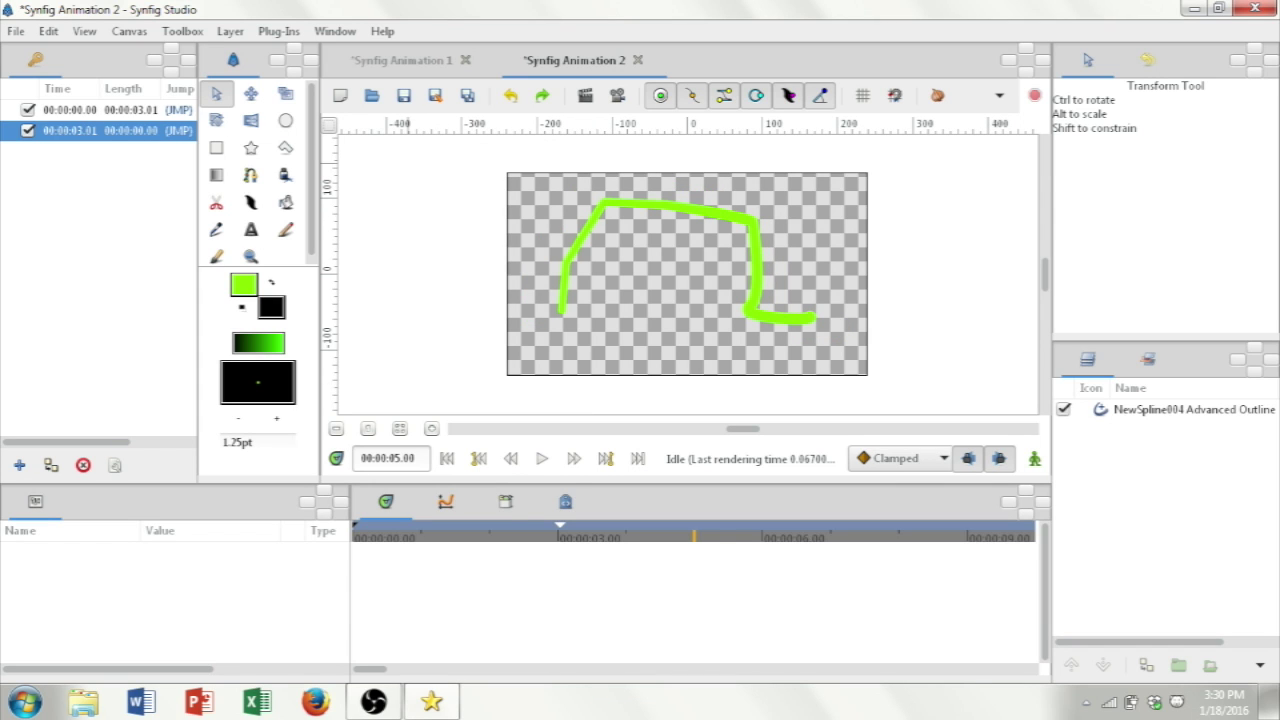
{"action": "scroll", "coordinate": [818, 560], "scroll_direction": "down", "scroll_amount": 1}
{"action": "scroll", "coordinate": [819, 550], "scroll_direction": "down", "scroll_amount": 5}
{"action": "scroll", "coordinate": [819, 550], "scroll_direction": "up", "scroll_amount": 6}
{"action": "scroll", "coordinate": [819, 549], "scroll_direction": "down", "scroll_amount": 2}
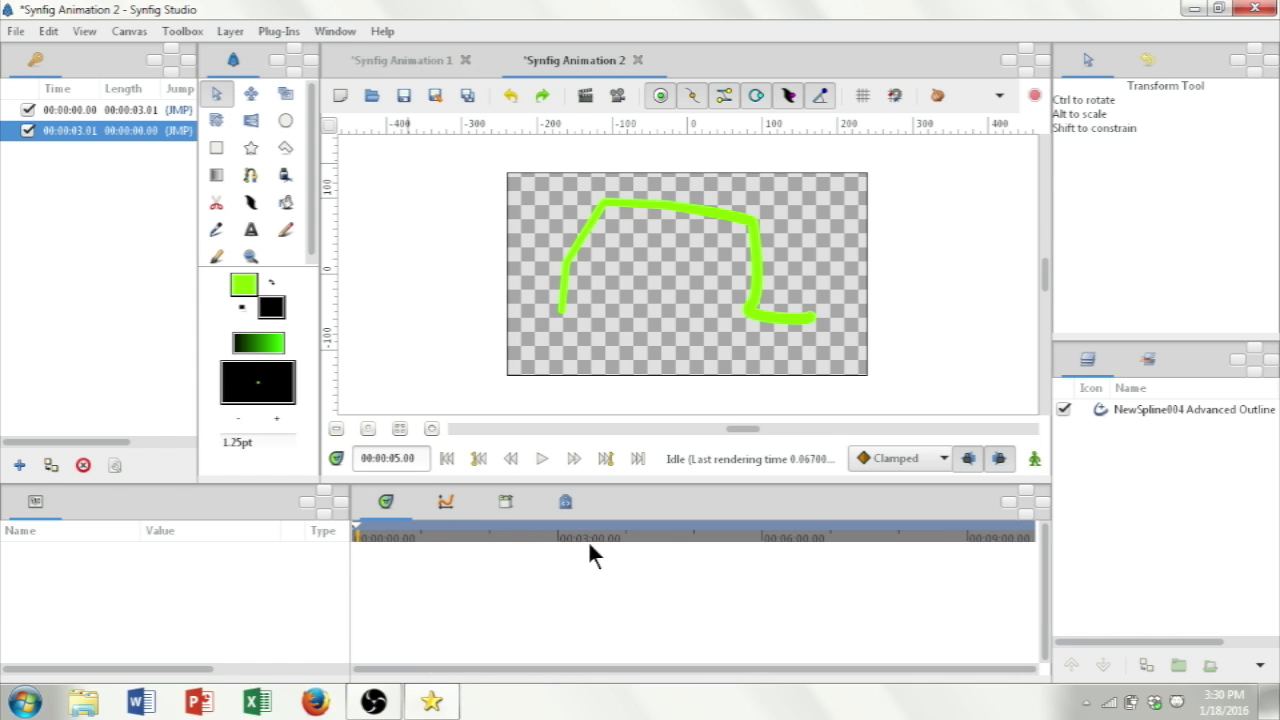
{"action": "left_click_drag", "start_coordinate": [584, 540], "coordinate": [383, 534]}
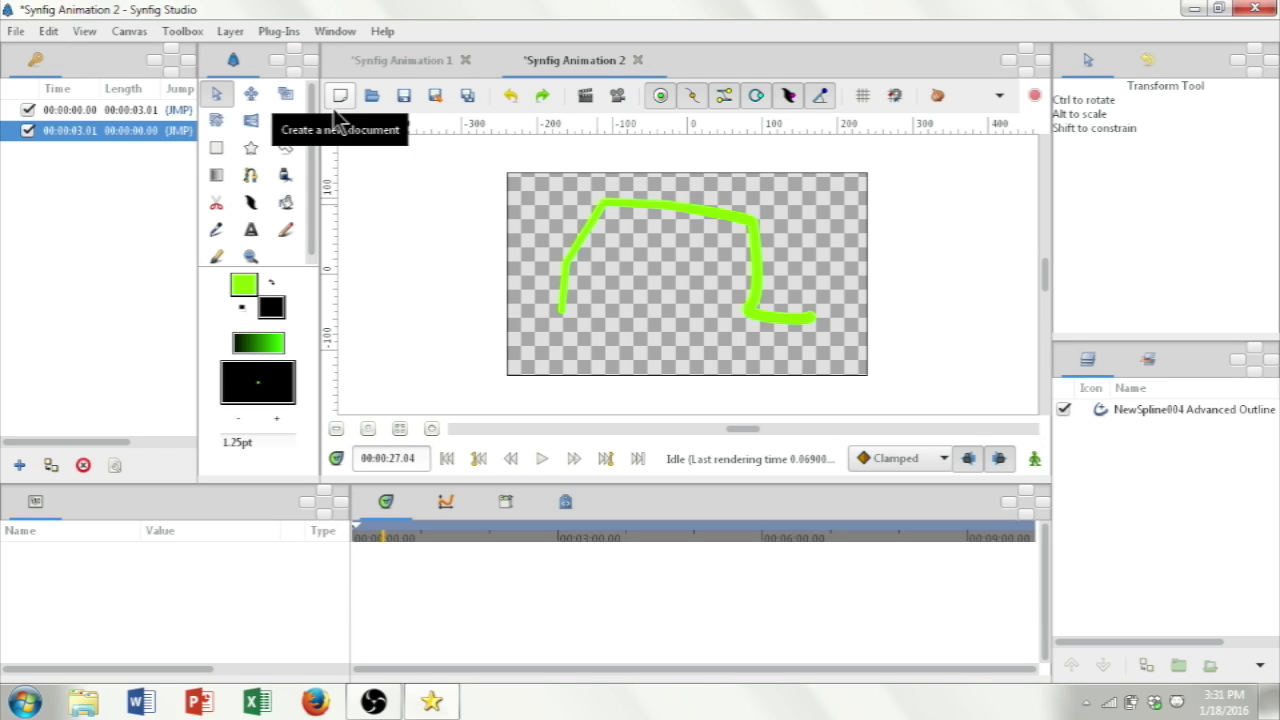
In Render Settings, set the image width to 1280 and height to 720.
{"action": "left_click", "coordinate": [38, 30]}
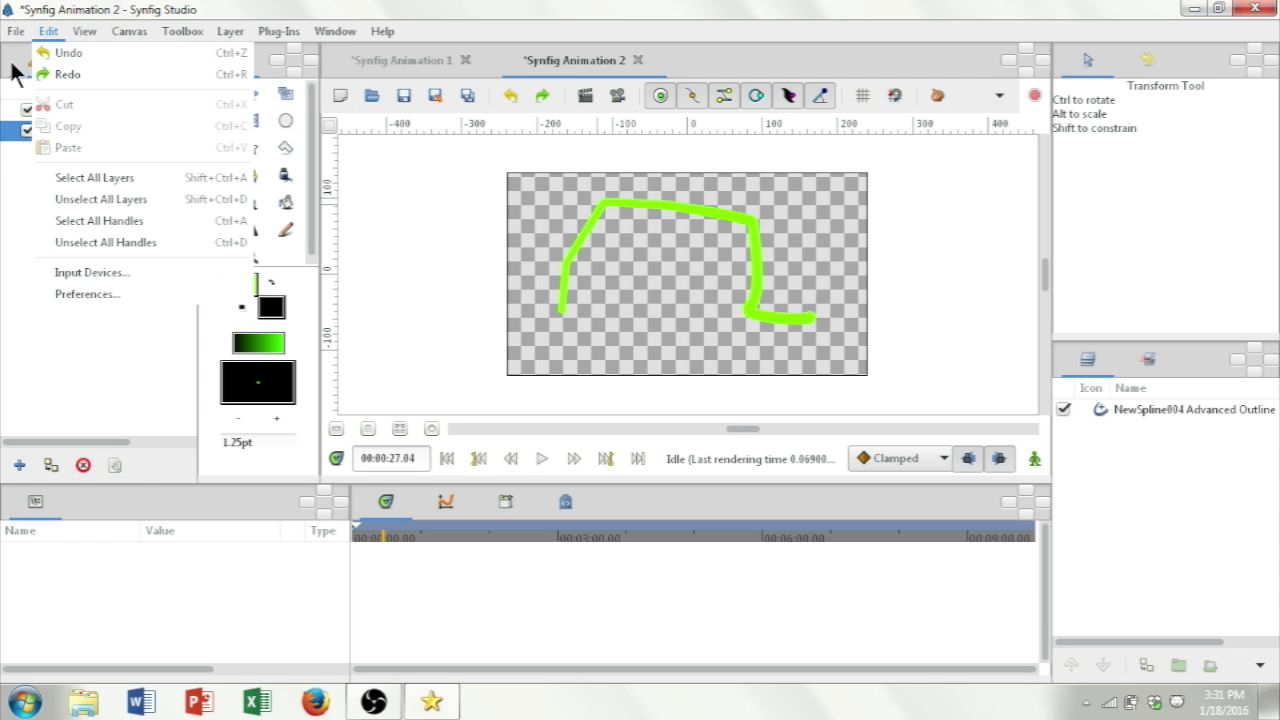
{"action": "mouse_move", "coordinate": [16, 30]}
{"action": "left_click", "coordinate": [47, 246]}
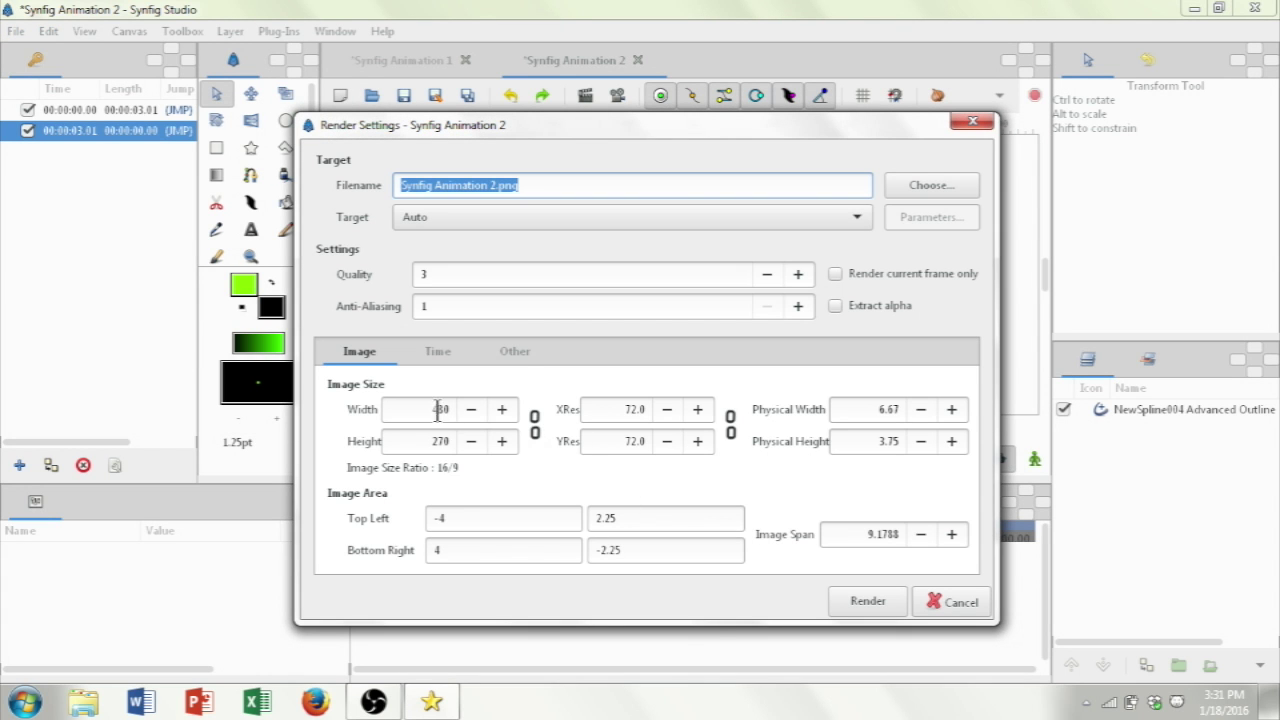
{"action": "left_click", "coordinate": [441, 410]}
{"action": "double_click", "coordinate": [437, 409]}
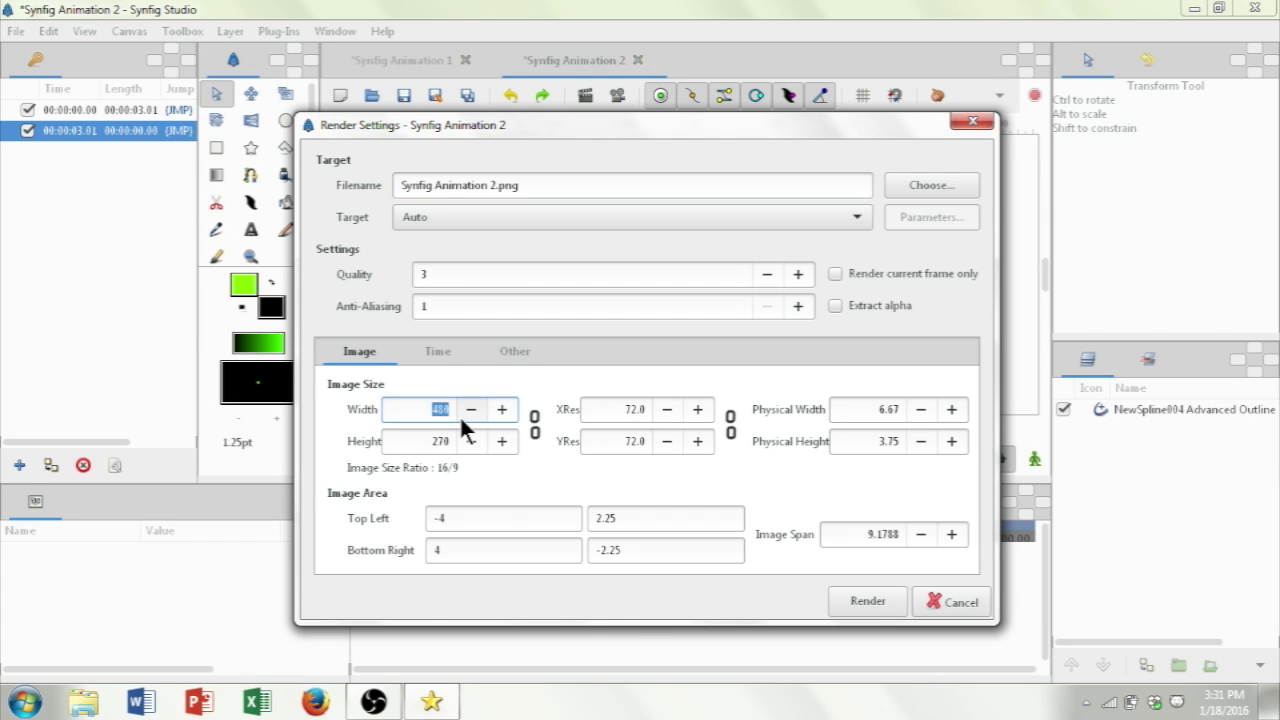
{"action": "type", "text": "1280"}
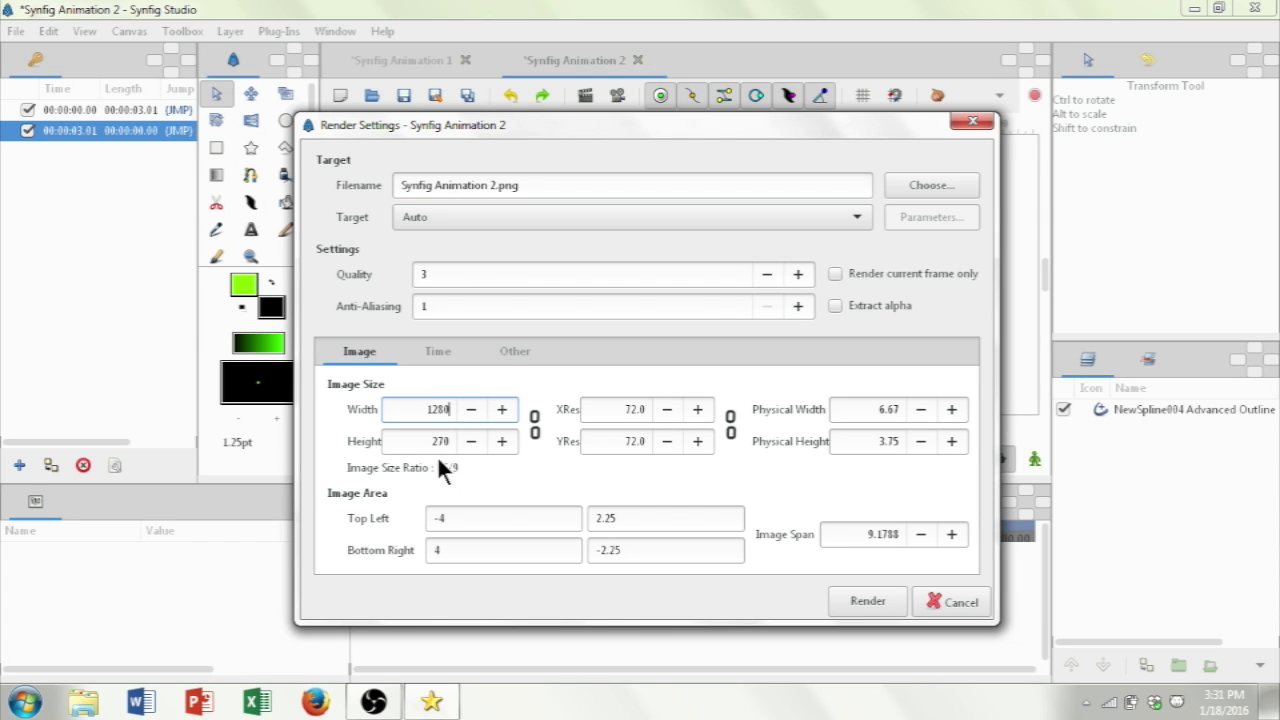
{"action": "double_click", "coordinate": [434, 441]}
{"action": "type", "text": "720"}
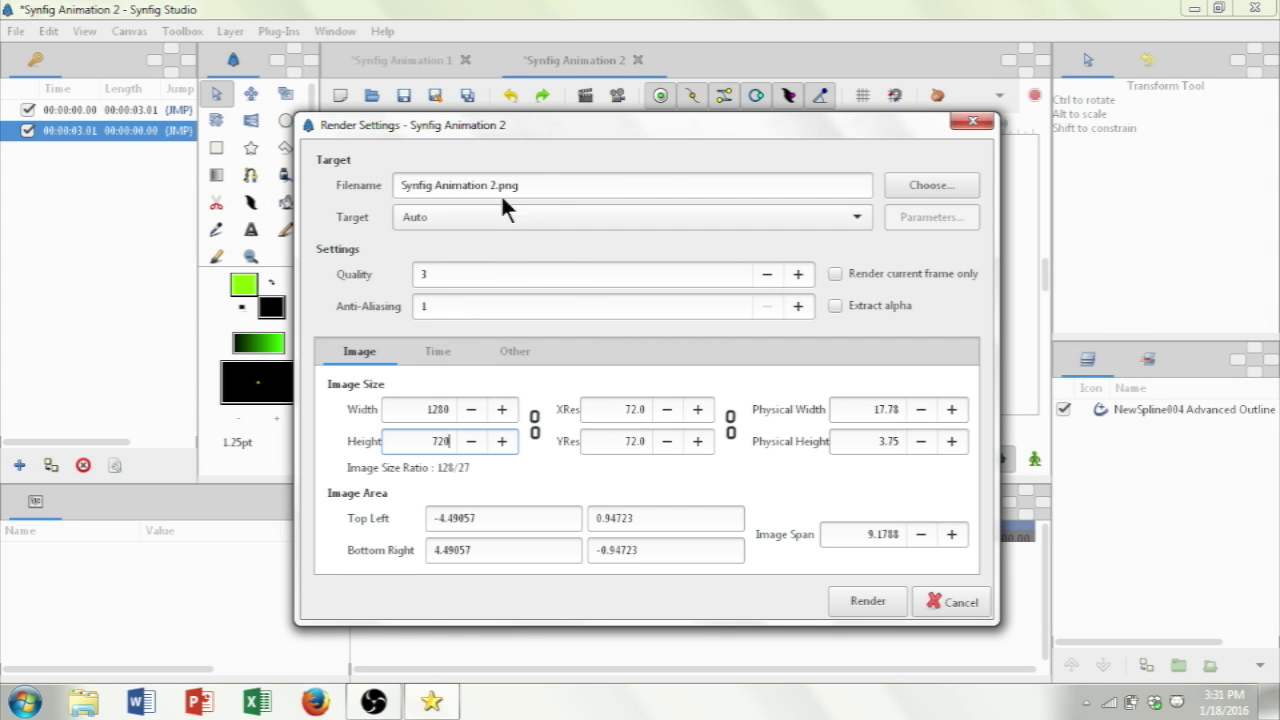
Change the output filename's extension from png to avi.
{"action": "left_click", "coordinate": [548, 186]}
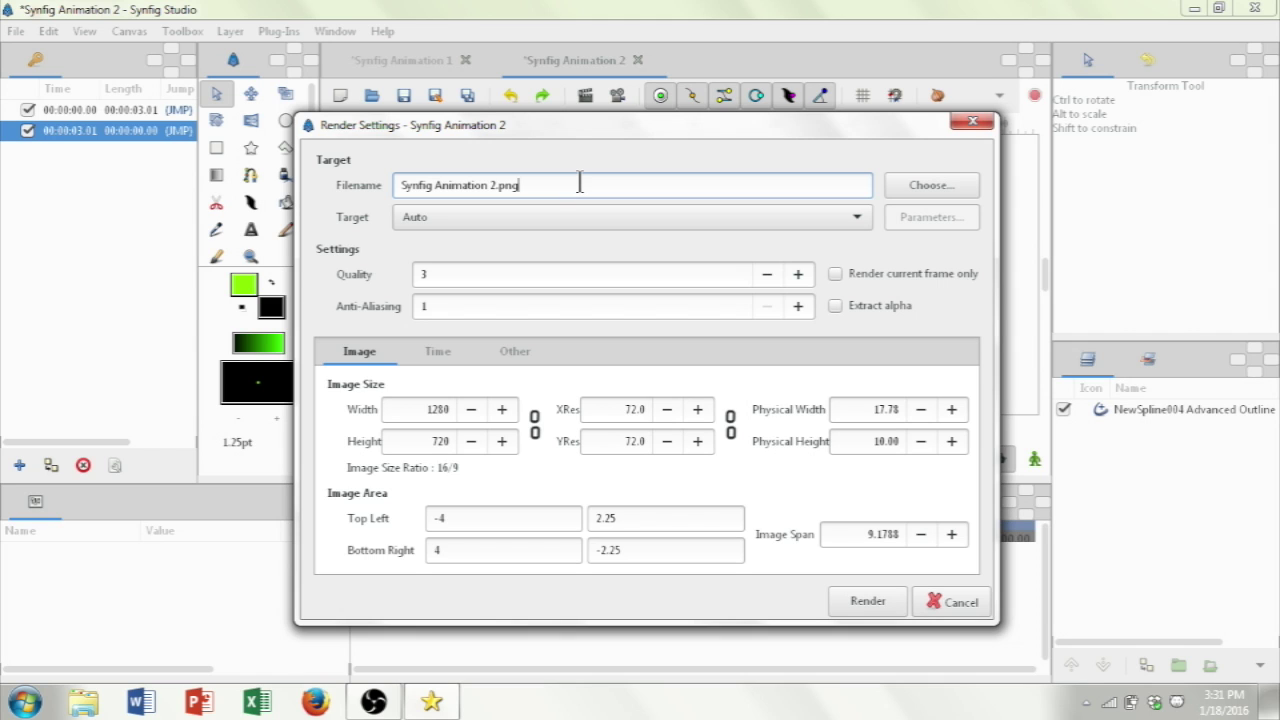
{"action": "key", "text": "BackSpace"}
{"action": "key", "text": "BackSpace"}
{"action": "key", "text": "BackSpace"}
{"action": "type", "text": "avi"}
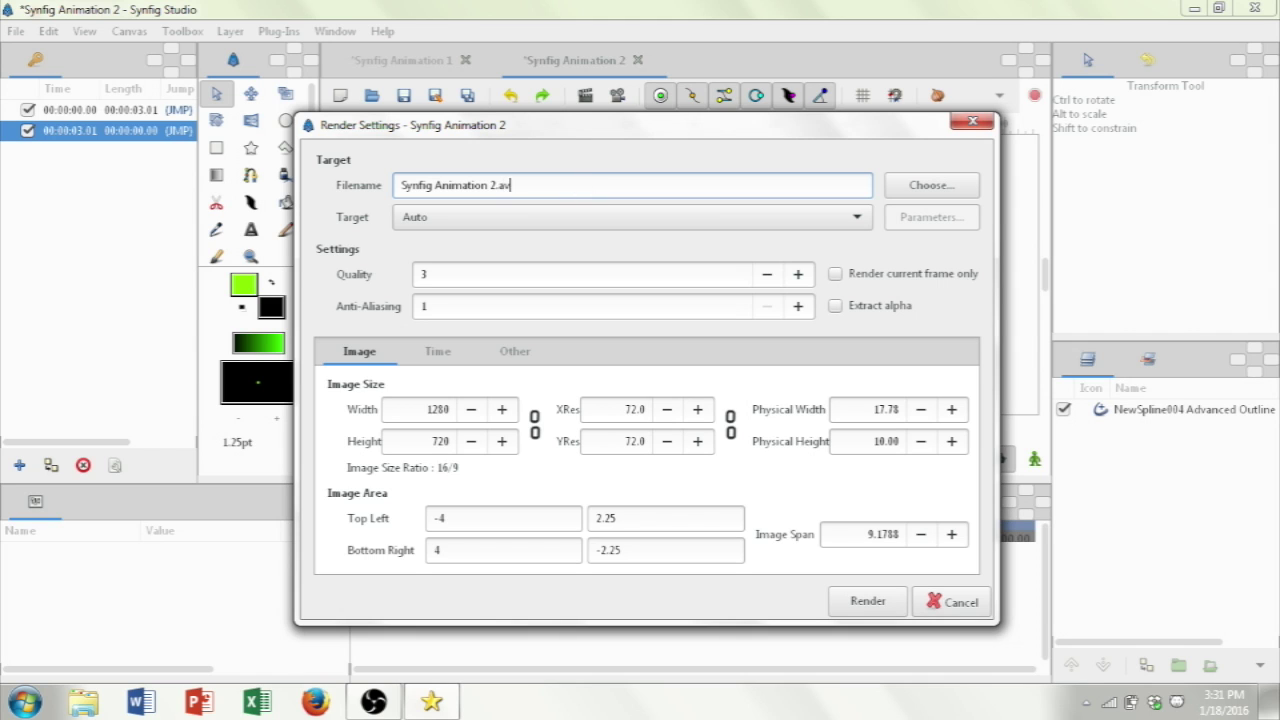